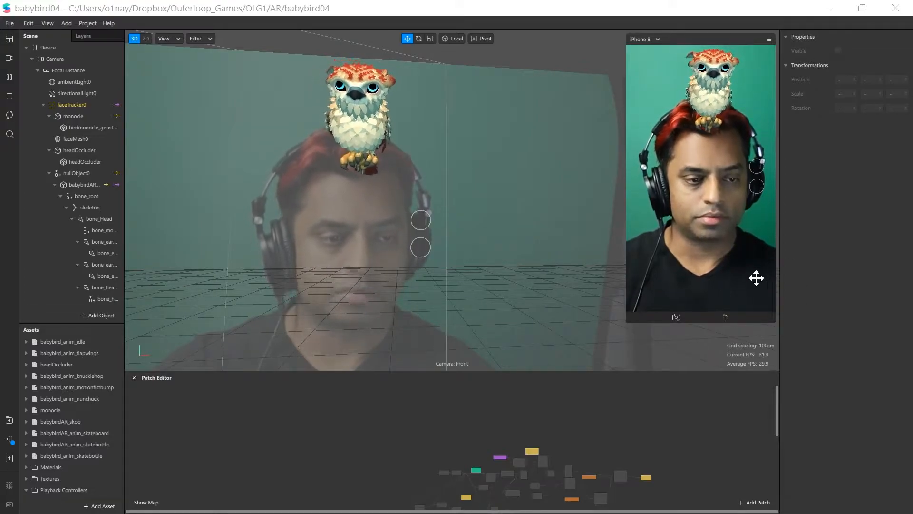
Switch the preview device to iPhone X, enlarge the preview slightly, and enable Simulate Touch
left_click(647, 42)
mouse_move(646, 41)
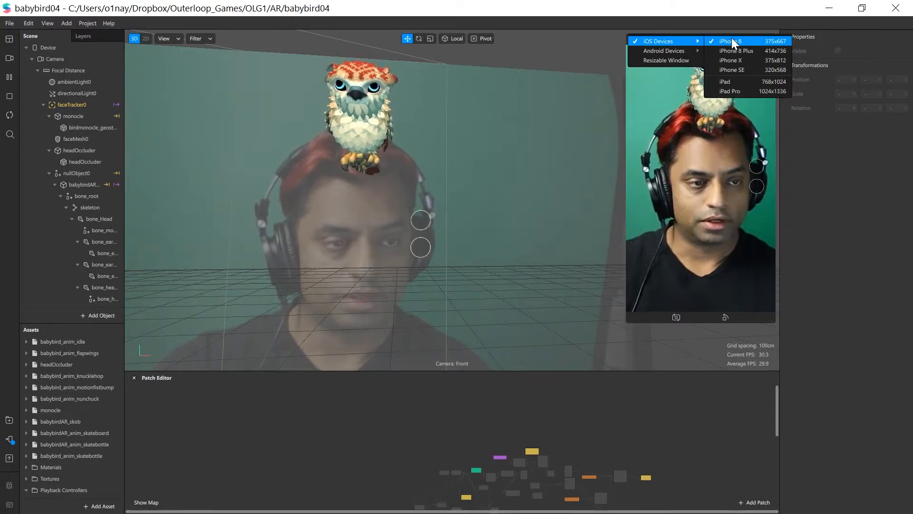
left_click(750, 60)
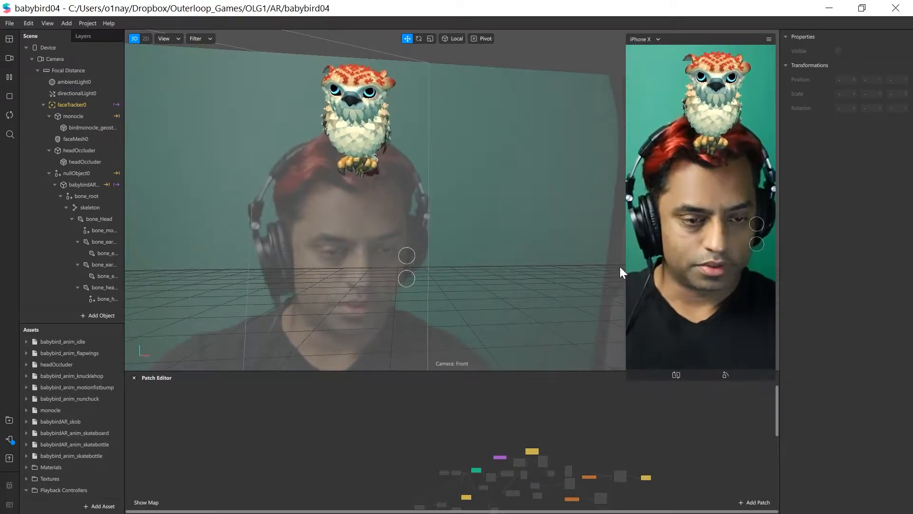
mouse_move(626, 265)
left_mouse_down()
mouse_move(599, 263)
mouse_move(642, 253)
mouse_move(623, 258)
left_mouse_up()
left_click(769, 39)
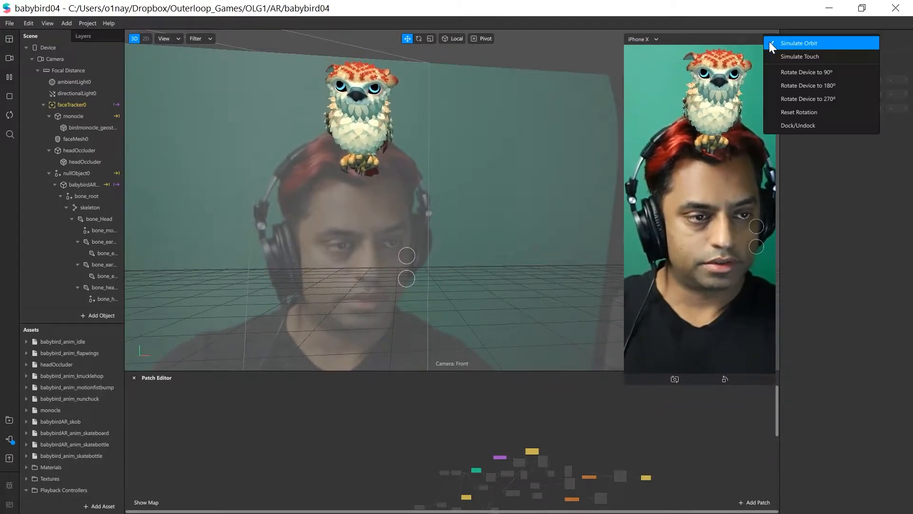
left_click(815, 59)
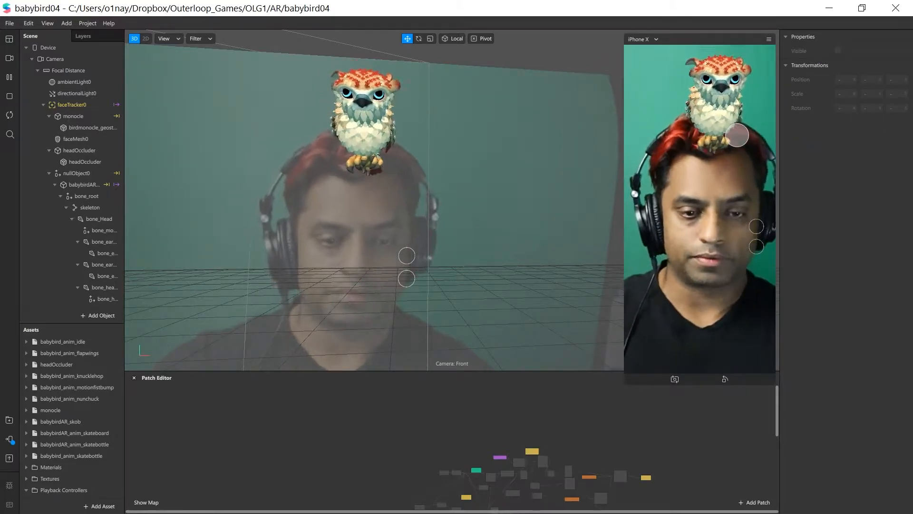
Test the upper on-screen circle in the simulated phone preview repeatedly to cycle through the bird's outfits
left_click(756, 228)
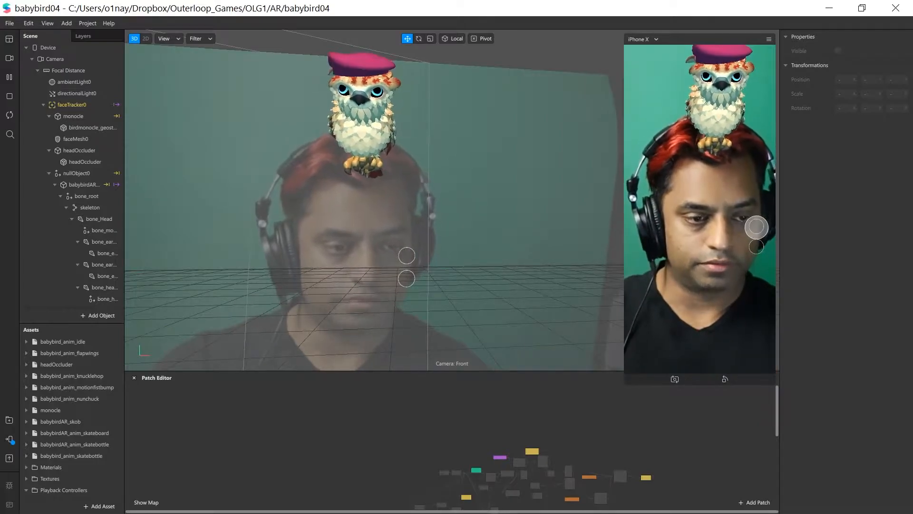
left_click(757, 228)
left_click(757, 227)
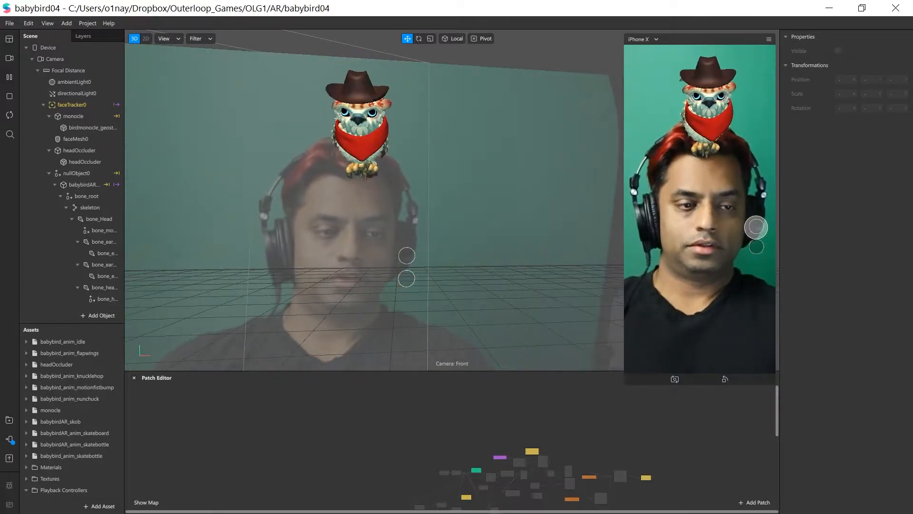
left_click(757, 227)
left_click(756, 228)
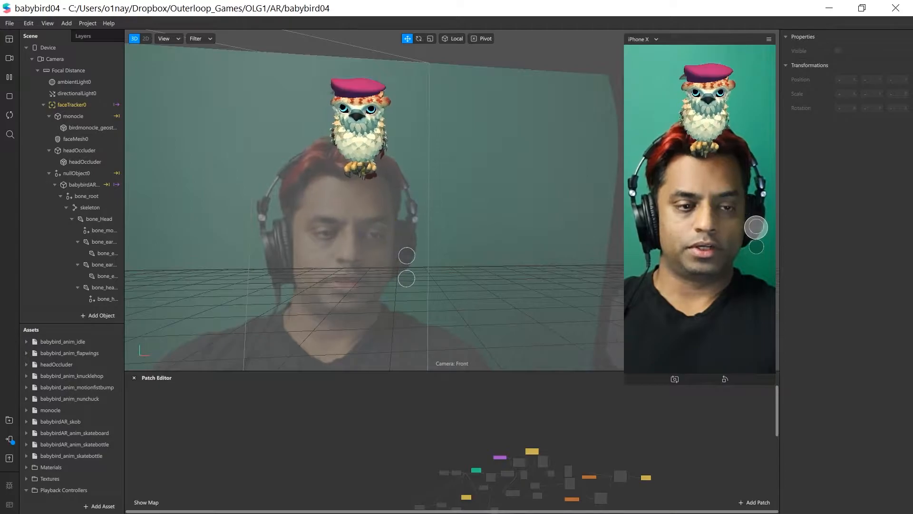
left_click(756, 228)
left_click(756, 228)
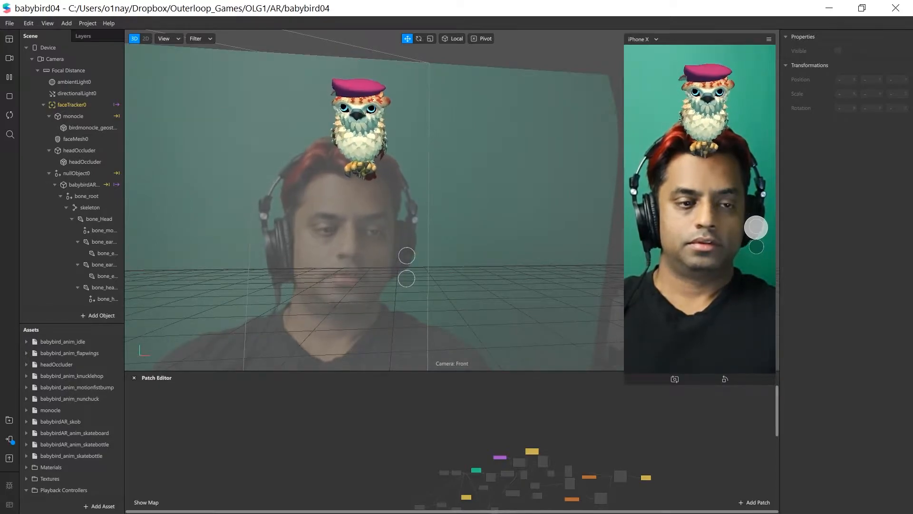
left_click(756, 227)
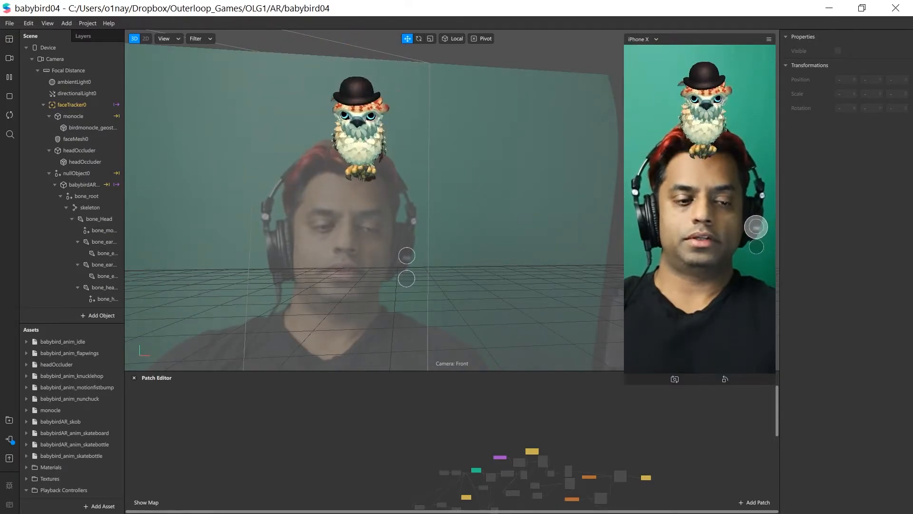
left_click(756, 226)
left_click(757, 226)
left_click(756, 226)
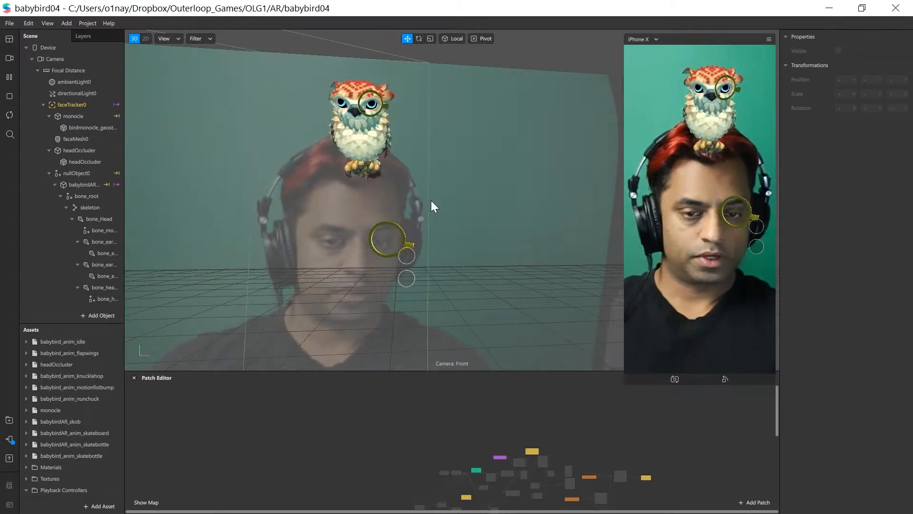
Enlarge the Patch Editor, shrink the device preview, and examine the project's patch graph
left_click_drag(402, 370, 399, 169)
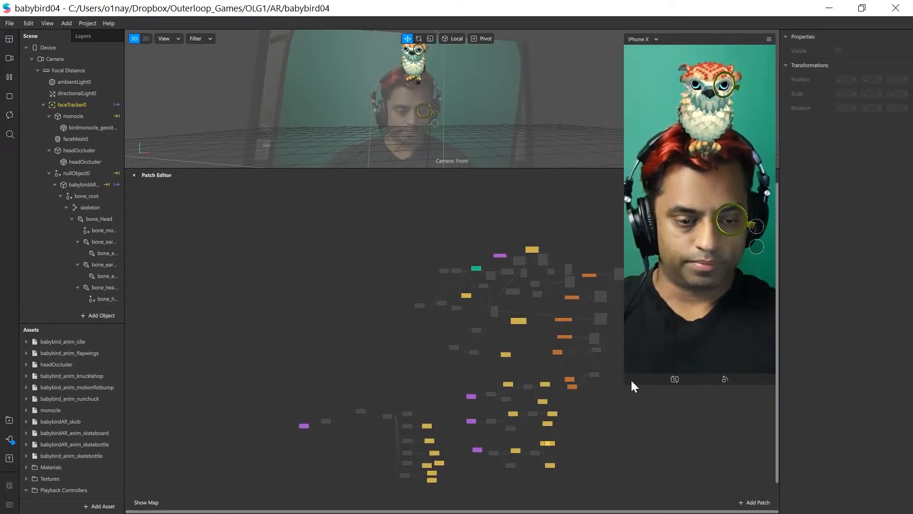
left_click_drag(633, 385, 634, 238)
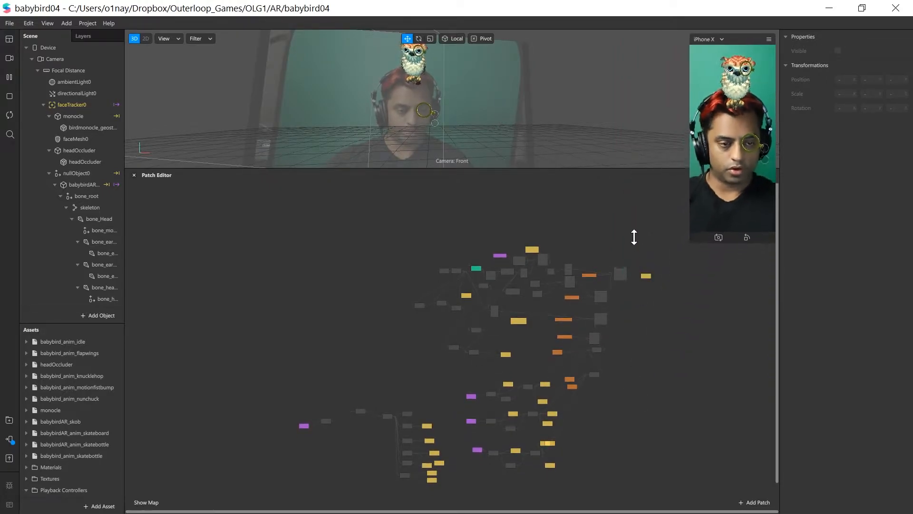
scroll(422, 354, "up", 5)
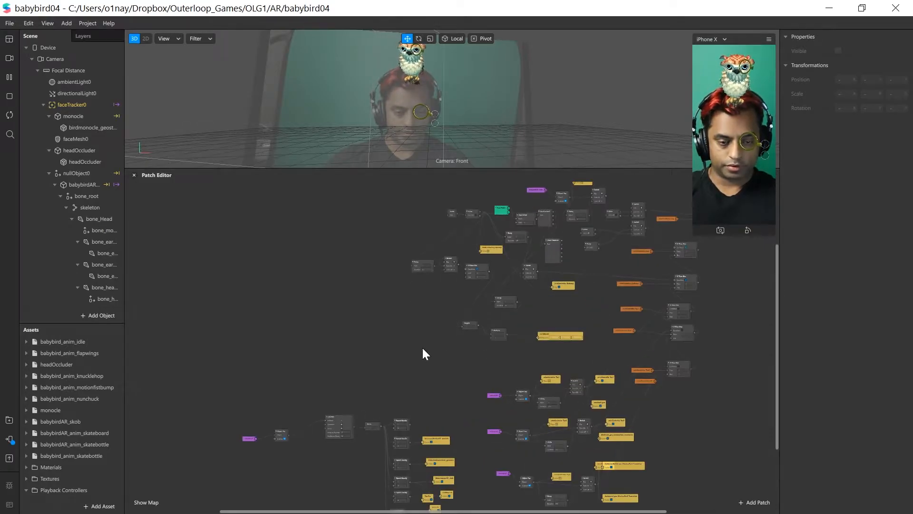
right_click(354, 369)
left_click(354, 388)
scroll(362, 400, "down", 1)
scroll(362, 400, "down", 1)
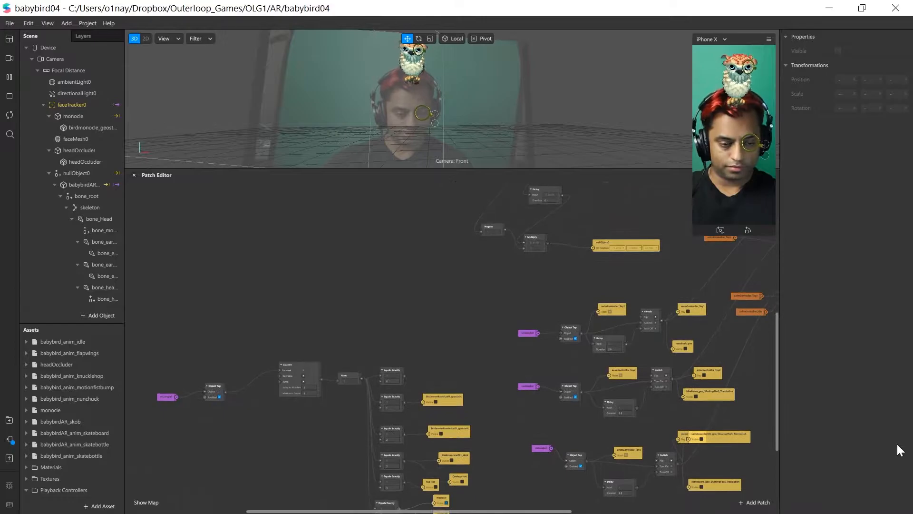
left_click_drag(777, 401, 786, 306)
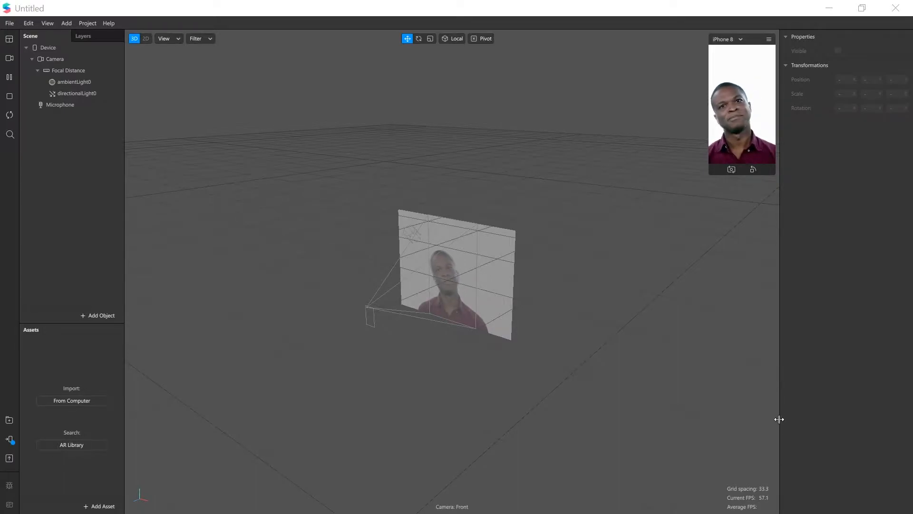
Preview the different Real-Time Simulation face clips as the camera source of the blank project
mouse_move(431, 252)
middle_mouse_down()
mouse_move(321, 243)
mouse_move(407, 246)
mouse_move(420, 256)
middle_mouse_up()
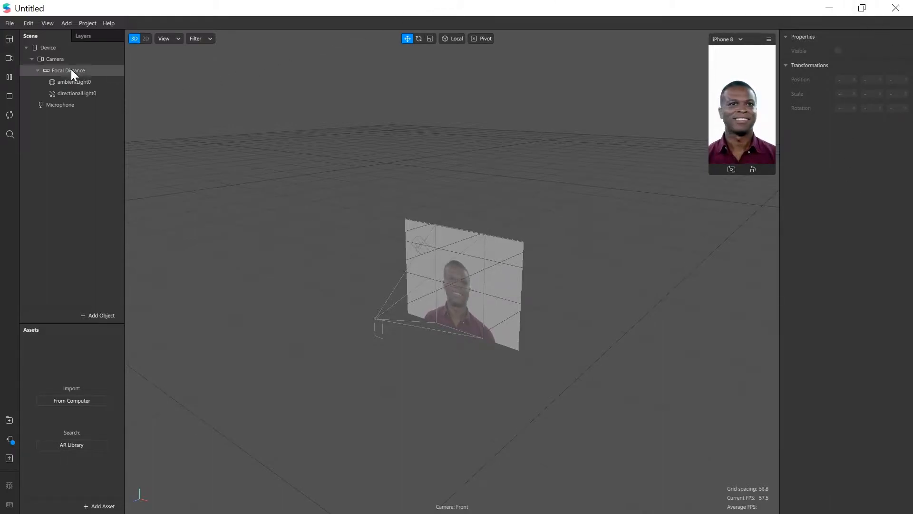
left_click(10, 58)
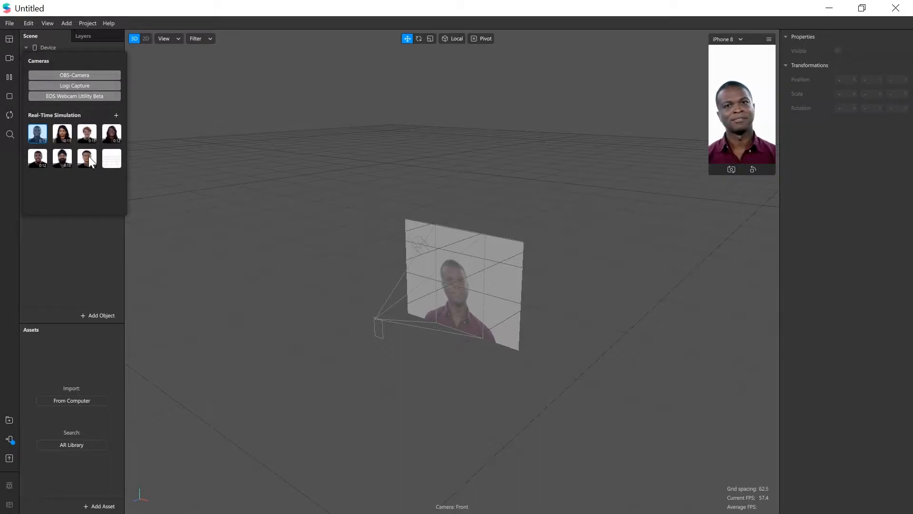
left_click(67, 134)
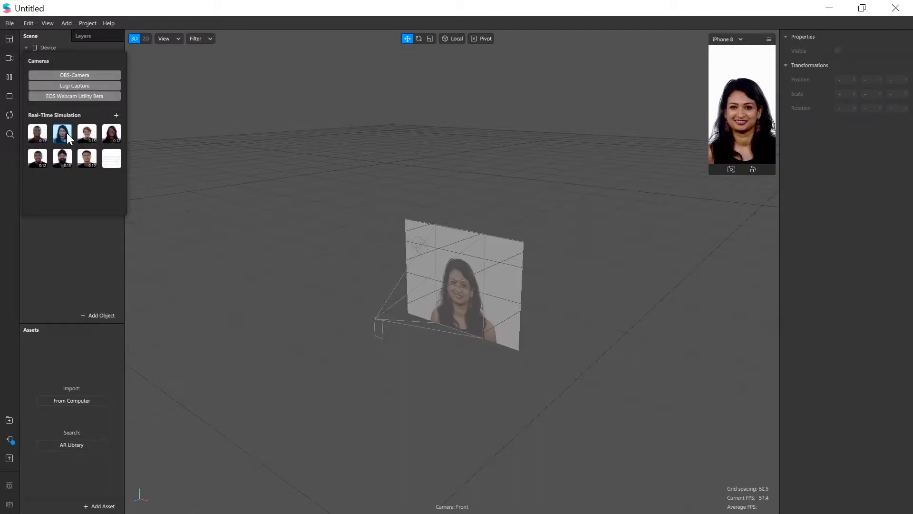
left_click(63, 159)
left_click(87, 134)
left_click(118, 132)
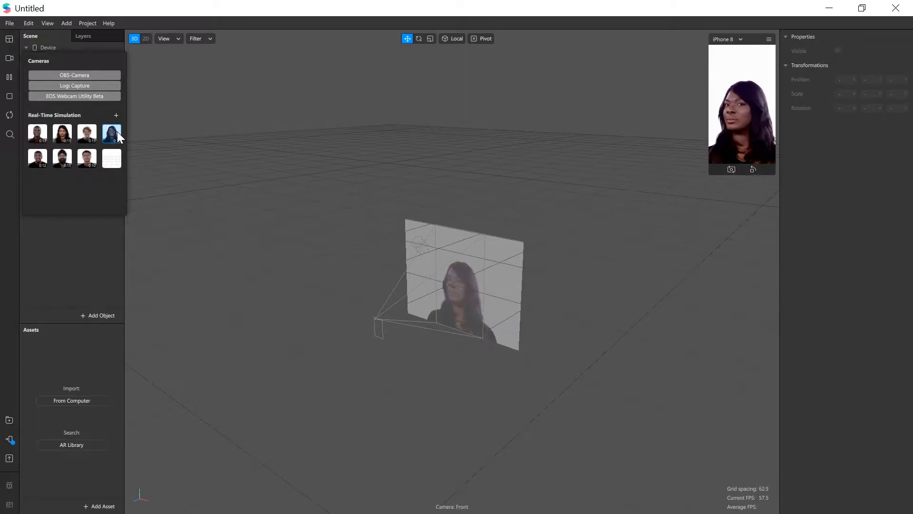
left_click(44, 160)
left_click(94, 158)
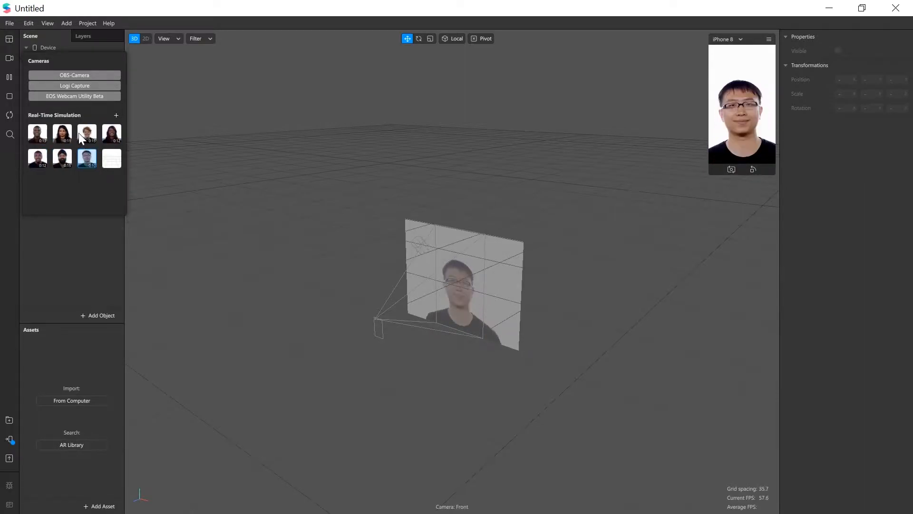
left_click(81, 131)
left_click(42, 133)
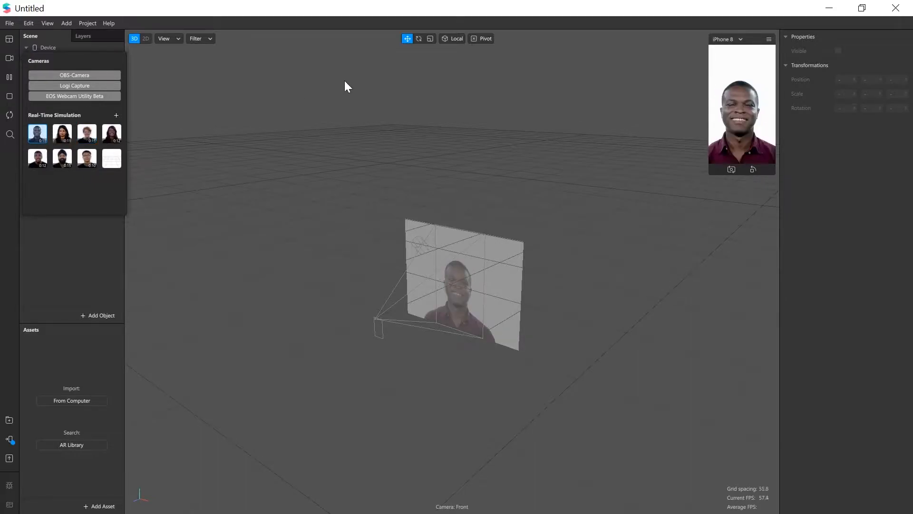
Set the camera source to EOS Webcam Utility Beta and enlarge the iPhone 8 preview
left_click(93, 96)
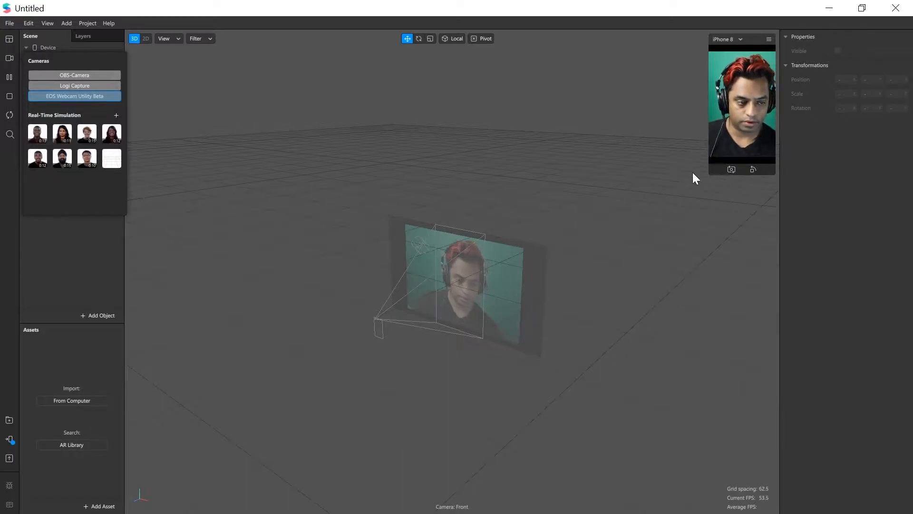
left_click_drag(710, 175, 643, 322)
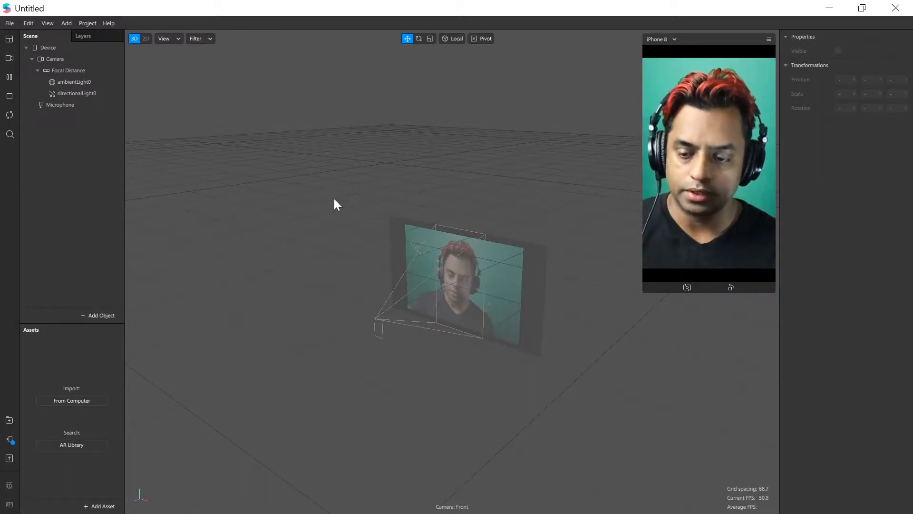
Examine the file export commands and the device testing options, including Send to App for Facebook Camera and Instagram Camera
left_click(10, 22)
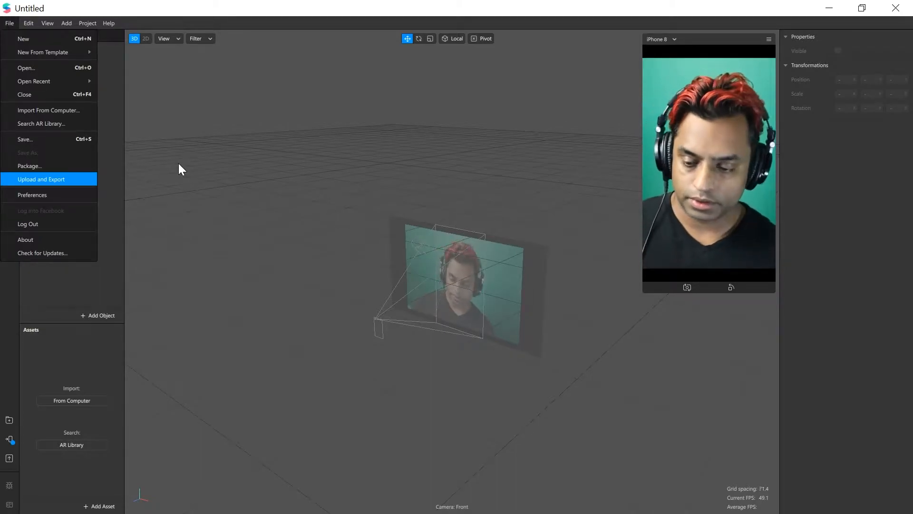
left_click(11, 360)
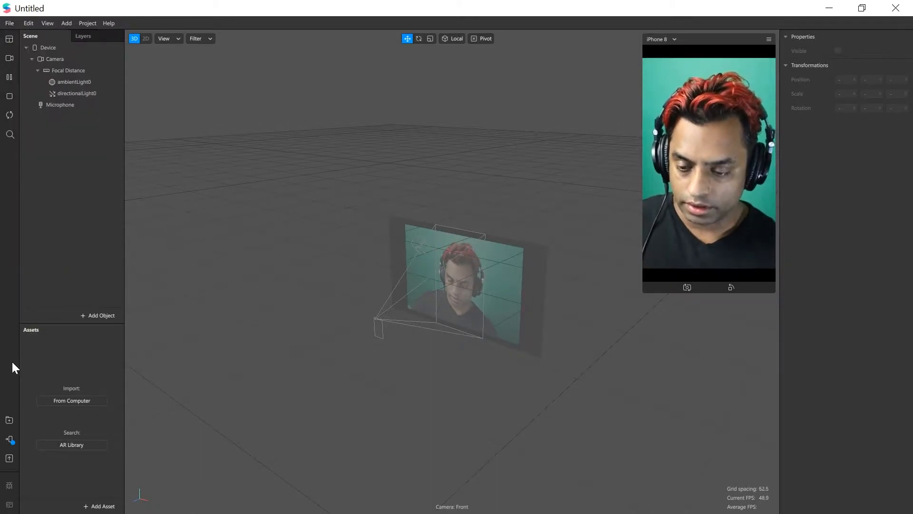
left_click(10, 439)
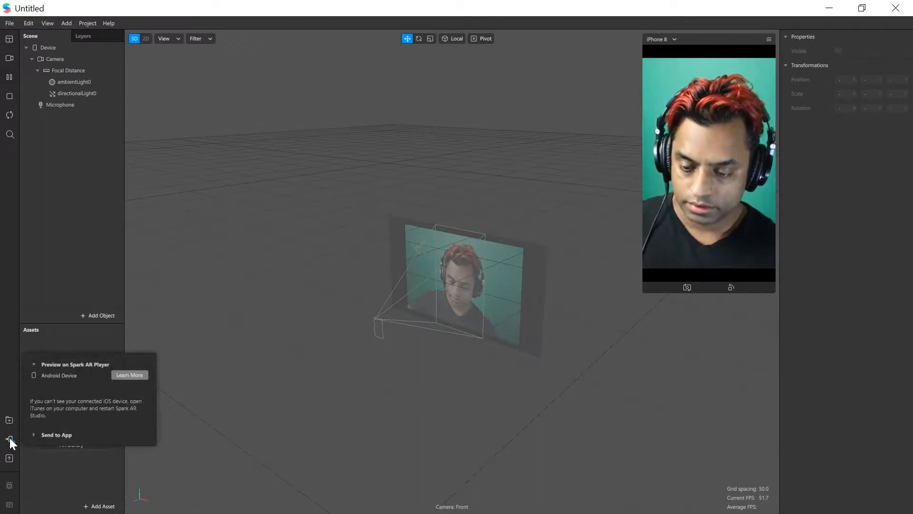
left_click(33, 435)
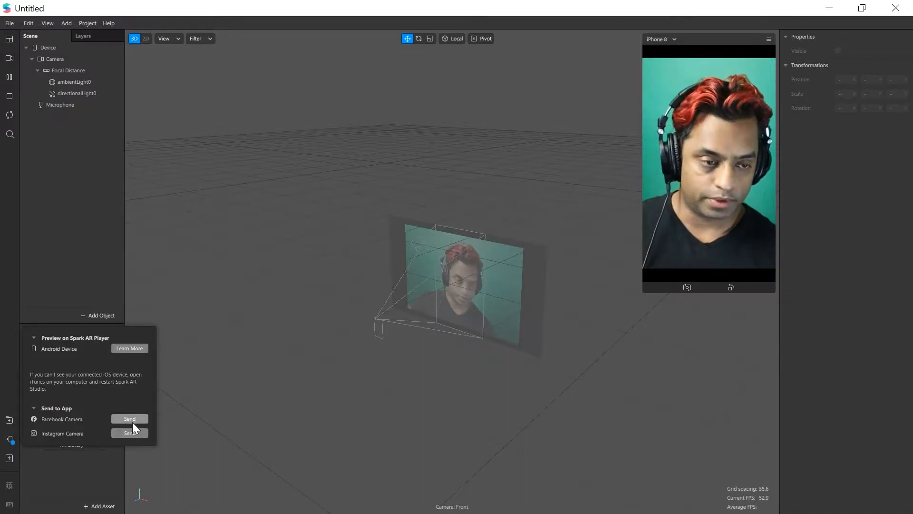
left_click(404, 203)
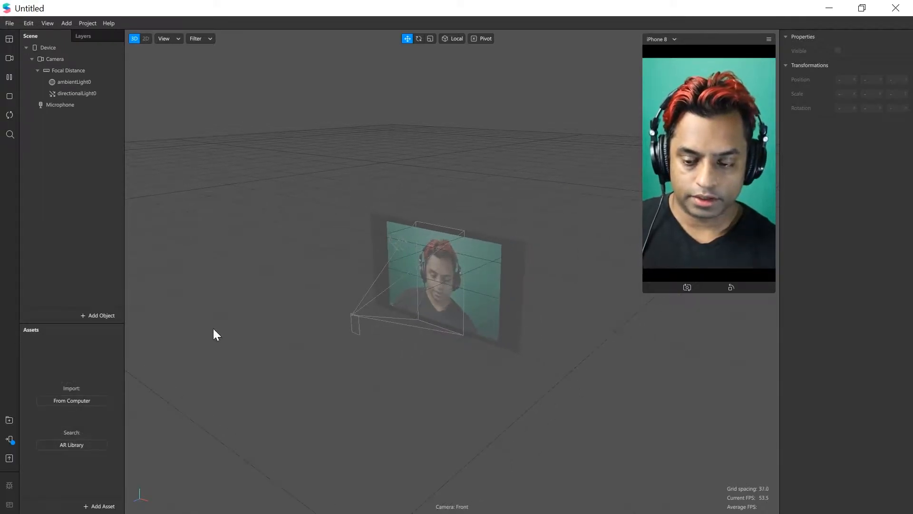
left_click(9, 439)
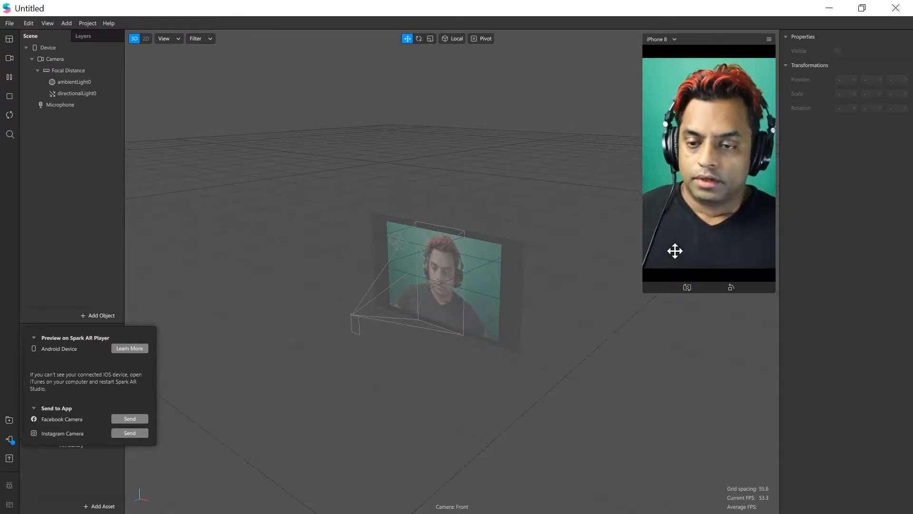
left_click(458, 210)
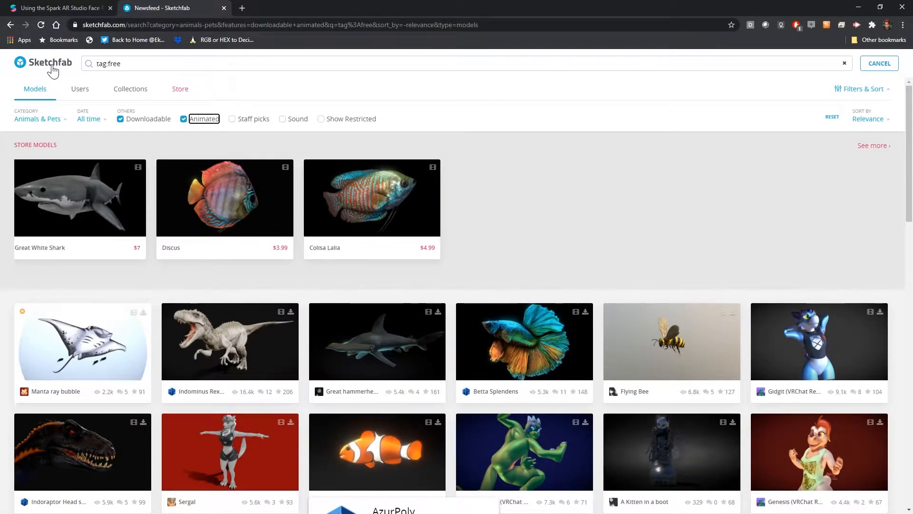
In the web browser, search Sketchfab's downloadable animated Animals & Pets models for "tag:free"
double_click(114, 64)
key("BackSpace")
type("tag:fre")
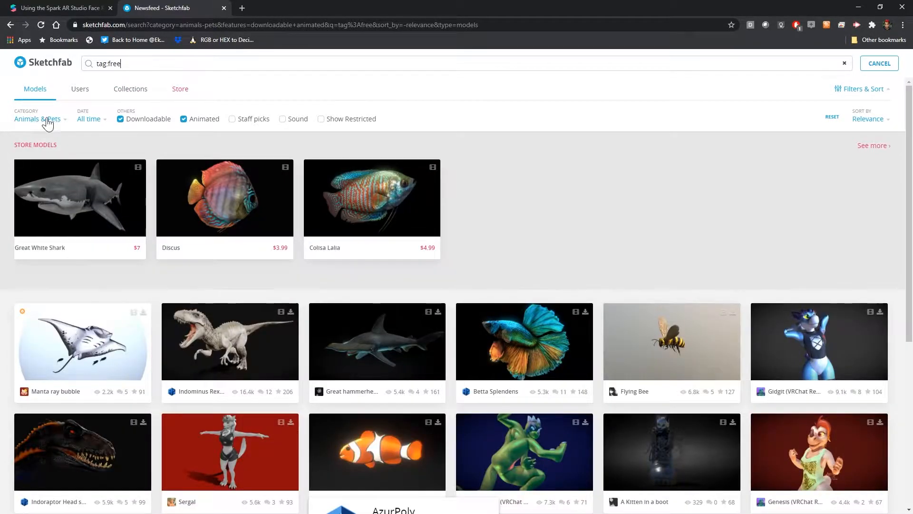
Check the available model categories and browse the free animated animal models in the results
left_click(48, 121)
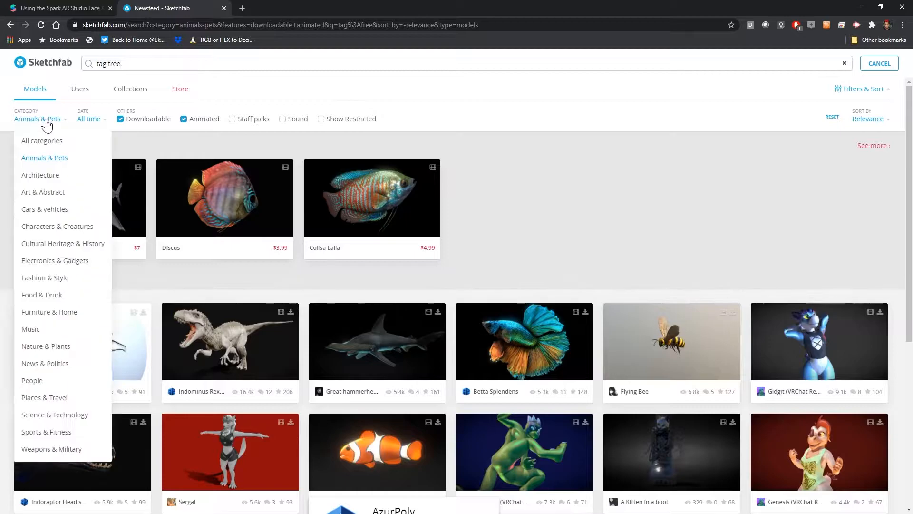
left_click(746, 189)
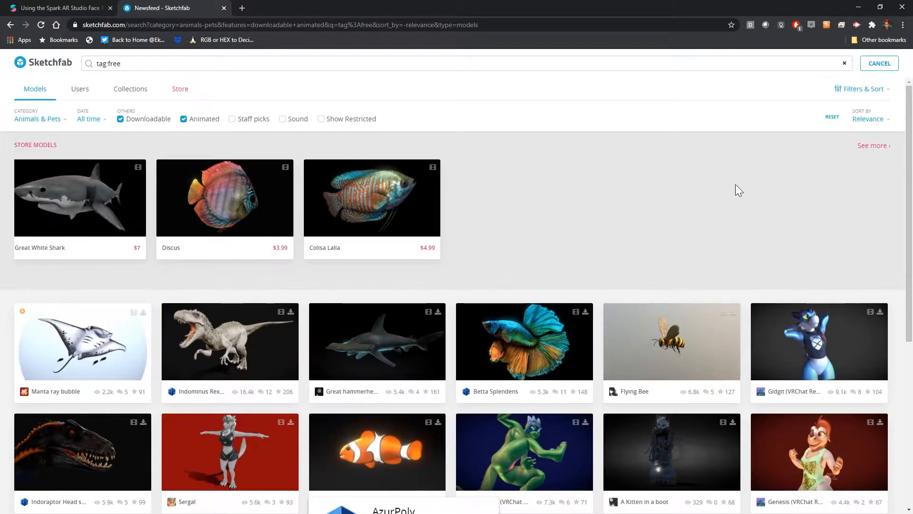
scroll(695, 167, "down", 14)
scroll(694, 168, "down", 5)
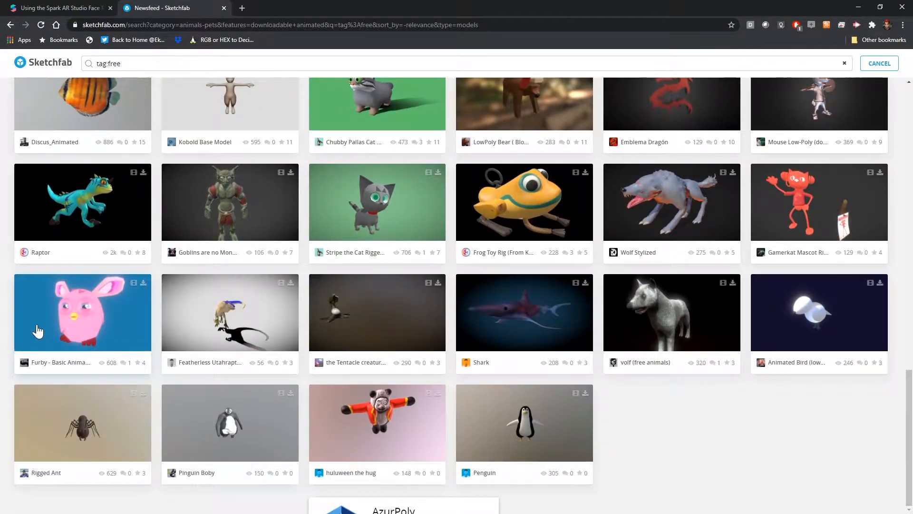
scroll(38, 330, "up", 20)
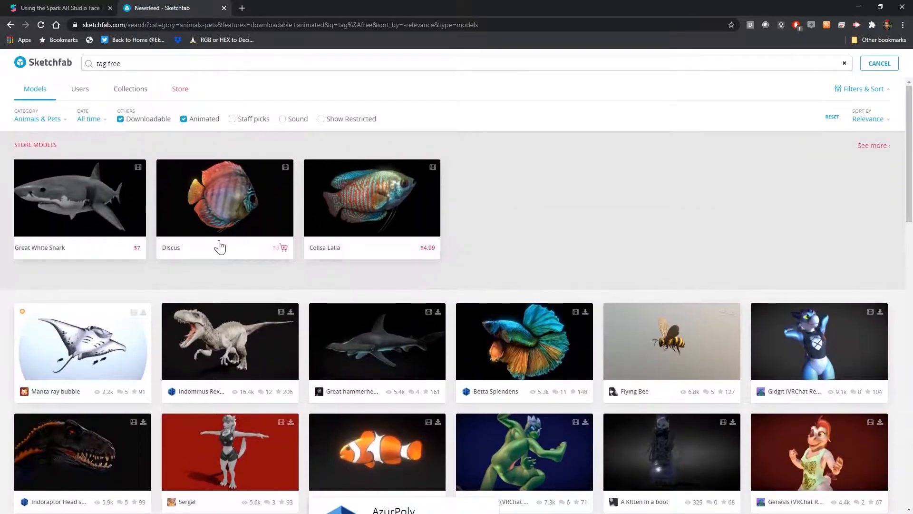
Browse the rest of the free animated animal models down to the end of the Sketchfab results
scroll(350, 295, "down", 14)
scroll(96, 425, "down", 4)
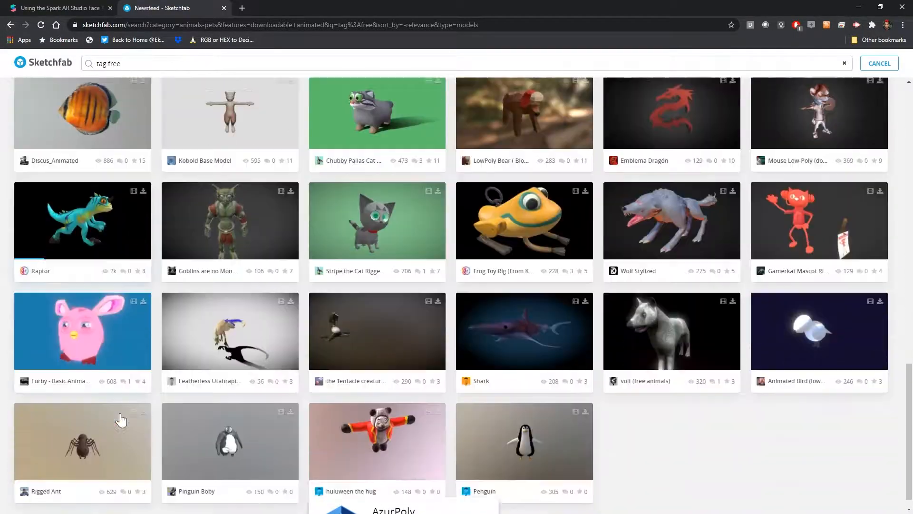
scroll(193, 330, "up", 14)
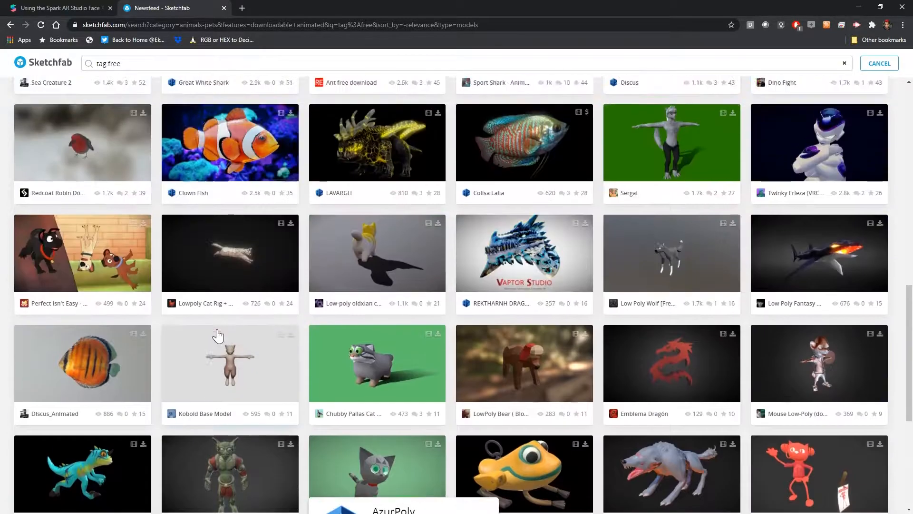
Read Spark AR's Face Reference Assets article, including the face mesh and headOccluder sections and the assets download link
left_click(62, 7)
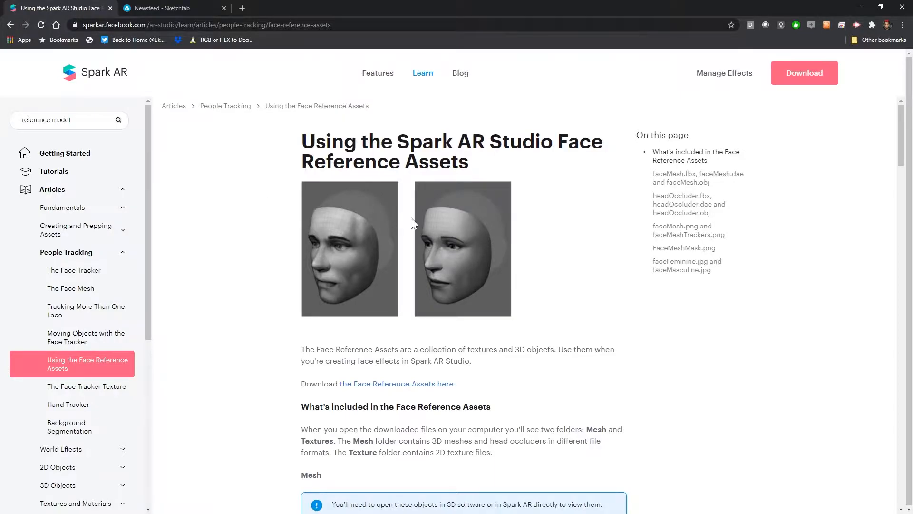
scroll(455, 289, "down", 20)
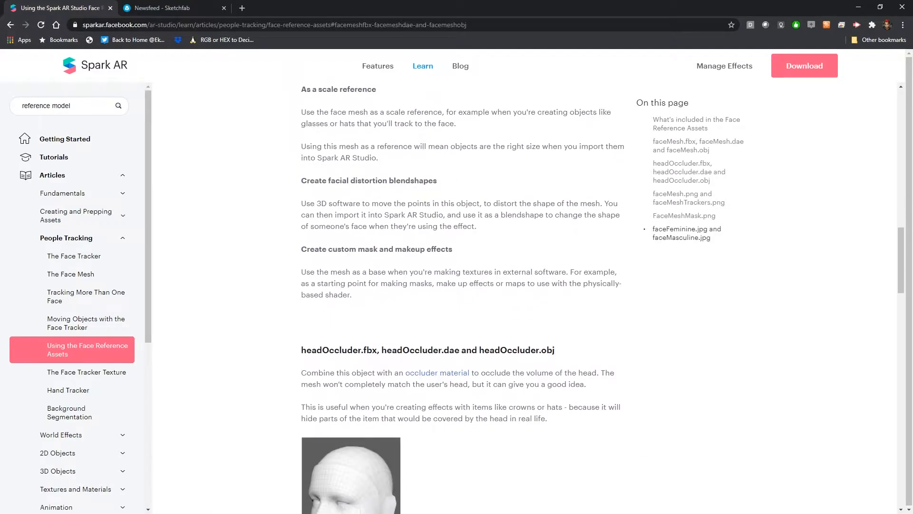
scroll(413, 282, "down", 8)
scroll(414, 281, "up", 3)
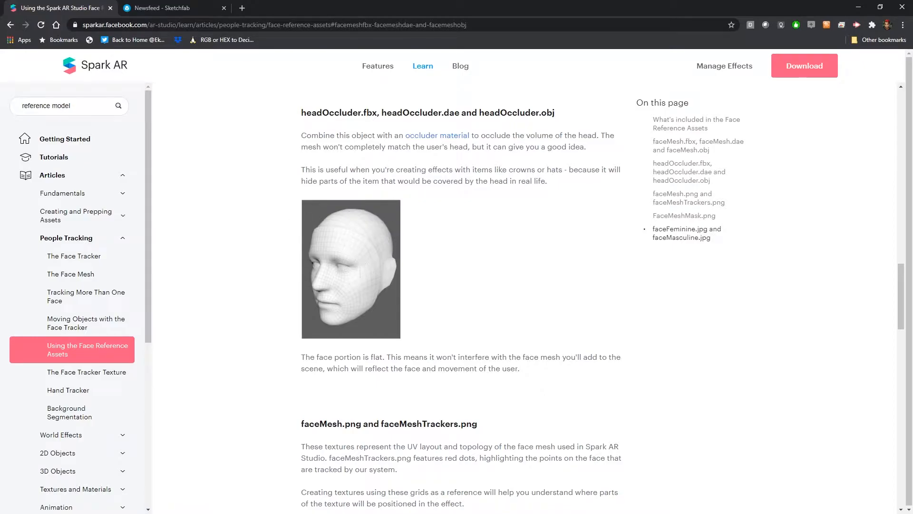
scroll(459, 237, "up", 10)
scroll(459, 233, "up", 6)
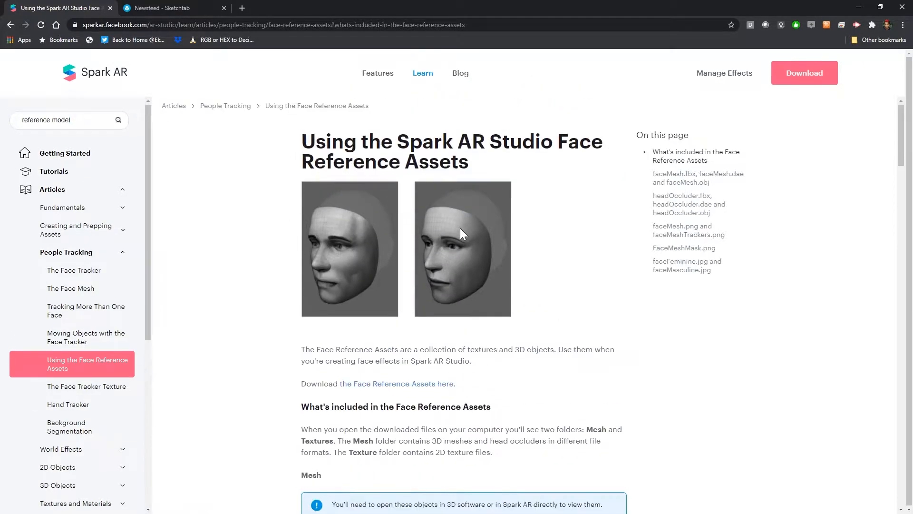
scroll(460, 227, "down", 1)
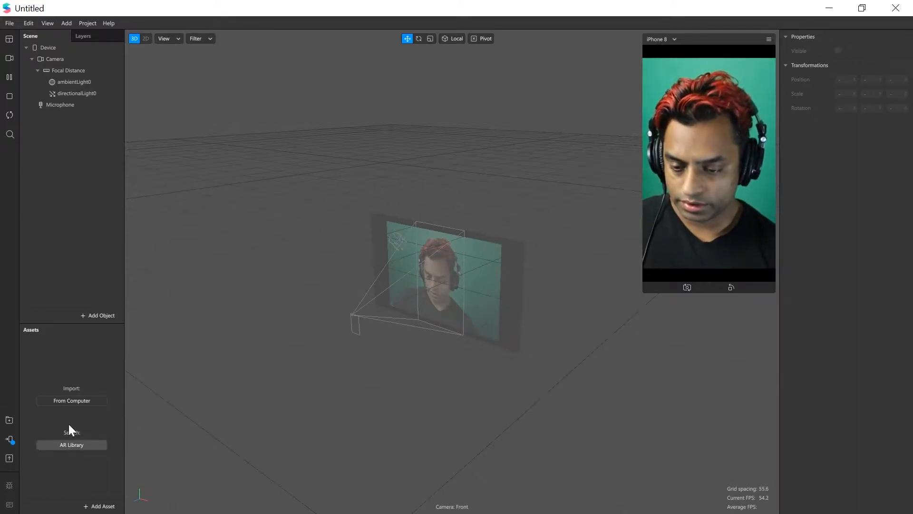
In Spark AR Studio, import Furby_Model_Ani_Idle_v2.fbx from the source folder inside the SparkAR project folder
left_click(61, 399)
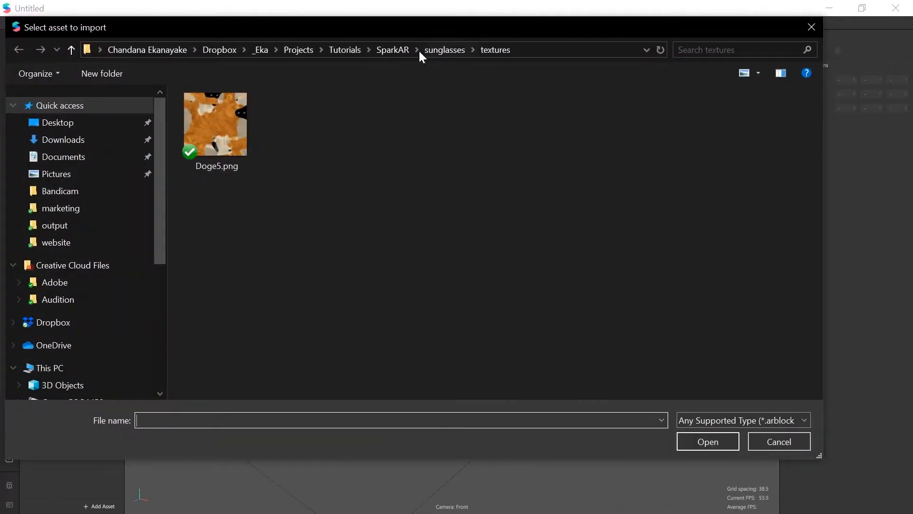
left_click(392, 50)
double_click(214, 135)
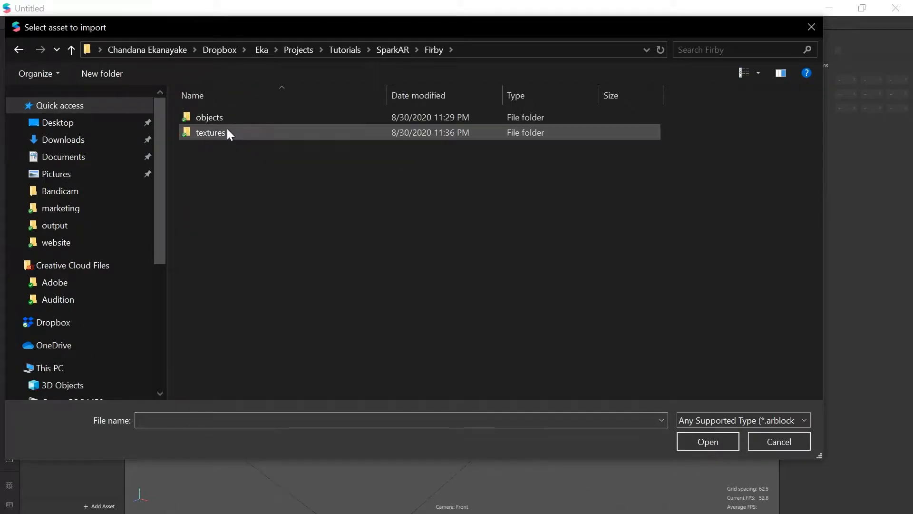
double_click(211, 117)
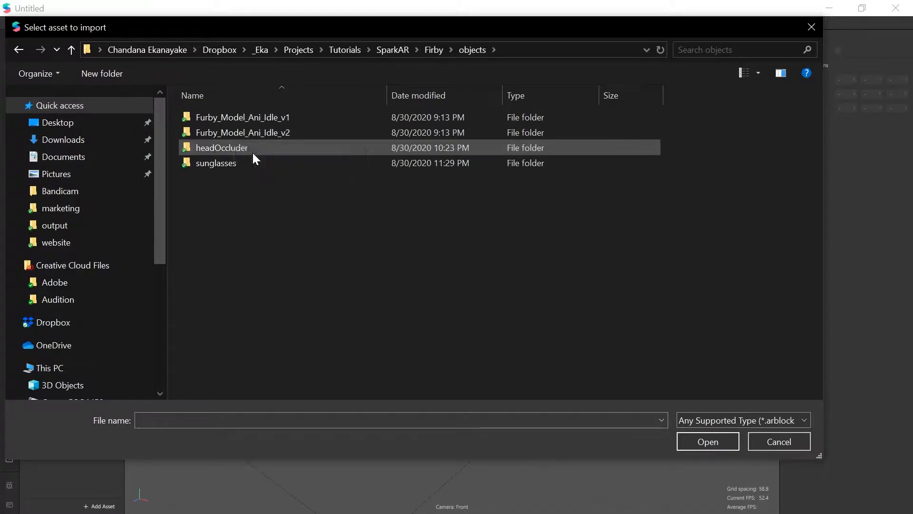
key("alt+Left")
key("alt+Left")
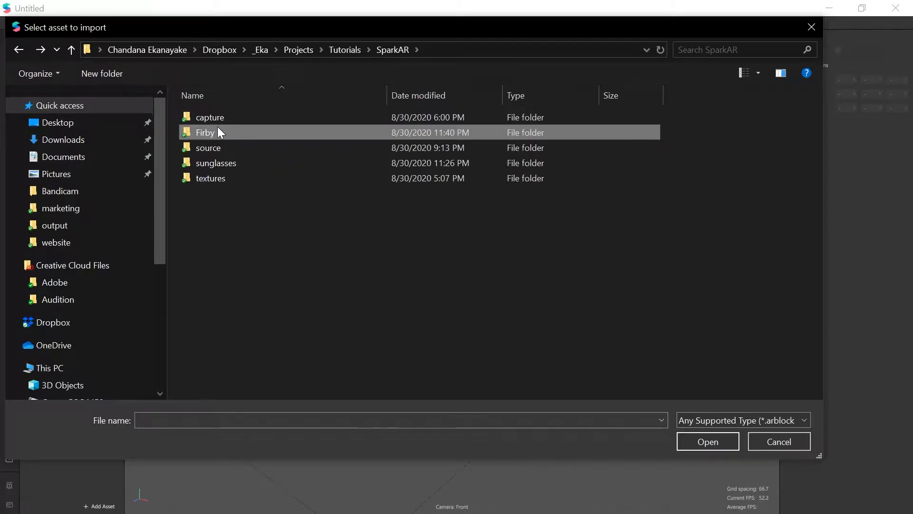
double_click(206, 150)
left_click(226, 135)
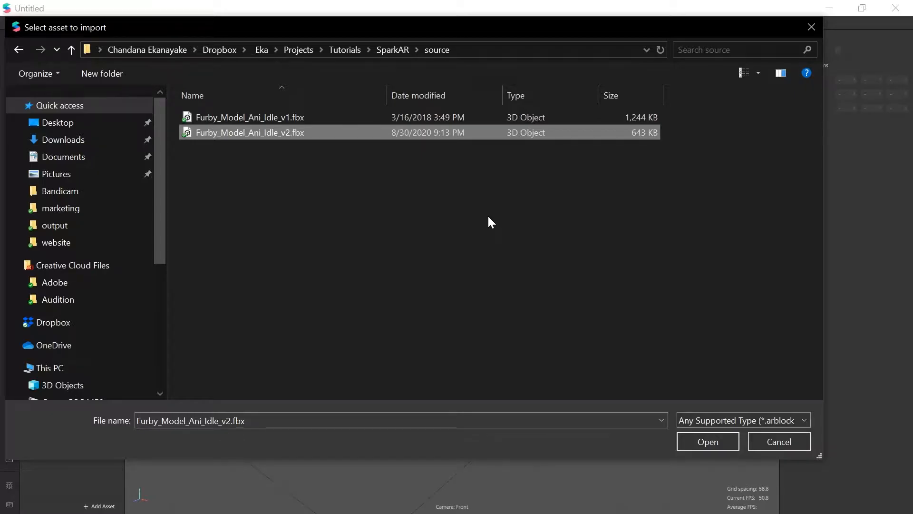
double_click(278, 132)
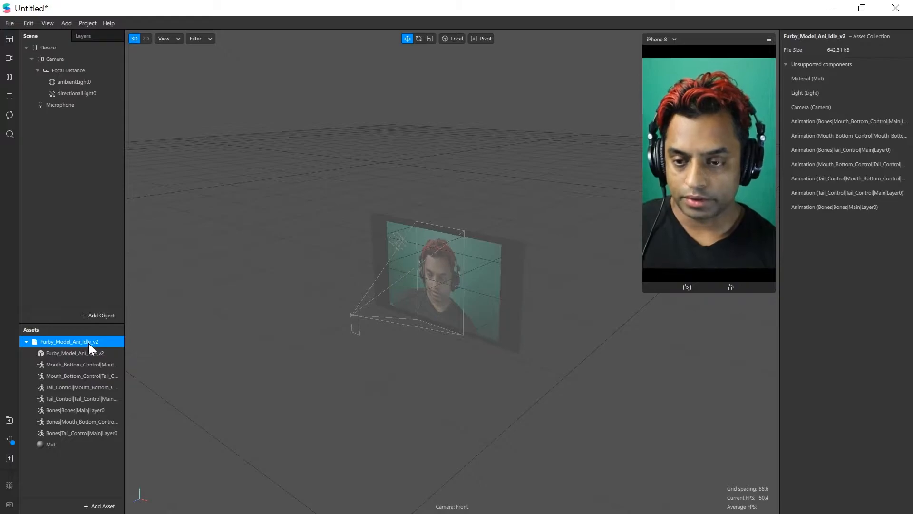
Inspect the scene's Camera, ambient light, directional light and Focal Distance objects, viewing the camera frustum from another angle
left_click(56, 59)
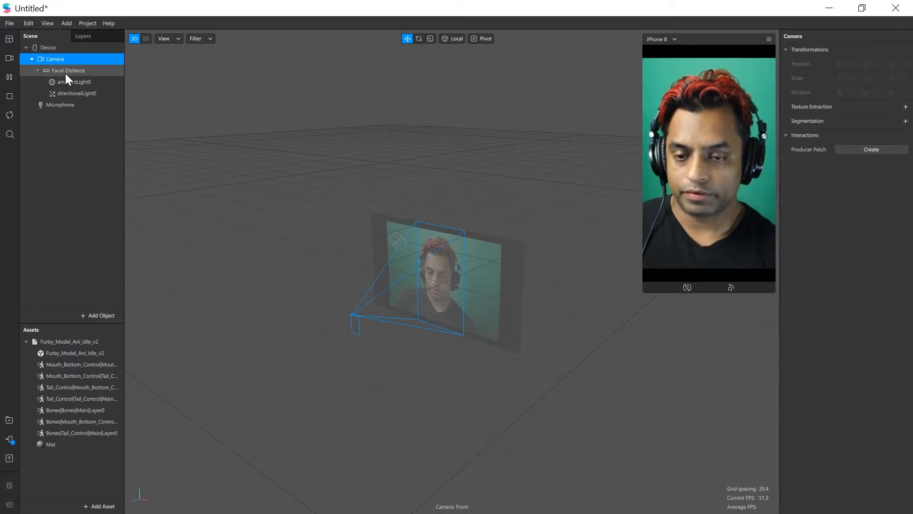
left_click_drag(365, 247, 432, 244, "alt")
scroll(432, 245, "up", 5)
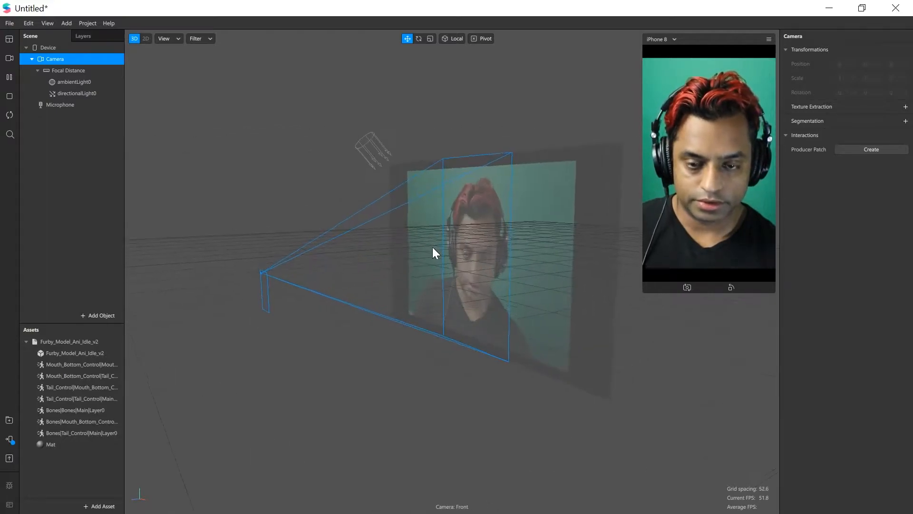
left_click(82, 83)
left_click(81, 94)
left_click(67, 72)
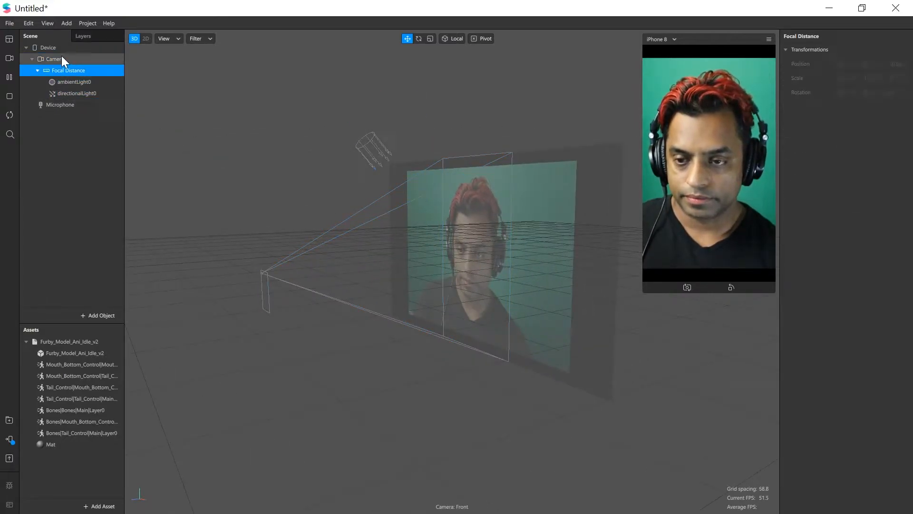
left_click(61, 58)
Add a Face Tracker to the scene
right_click(100, 144)
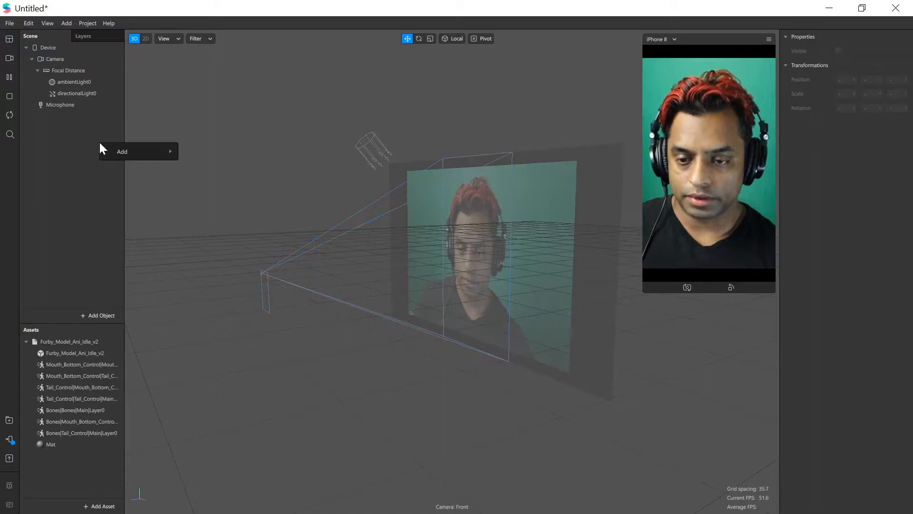
mouse_move(111, 147)
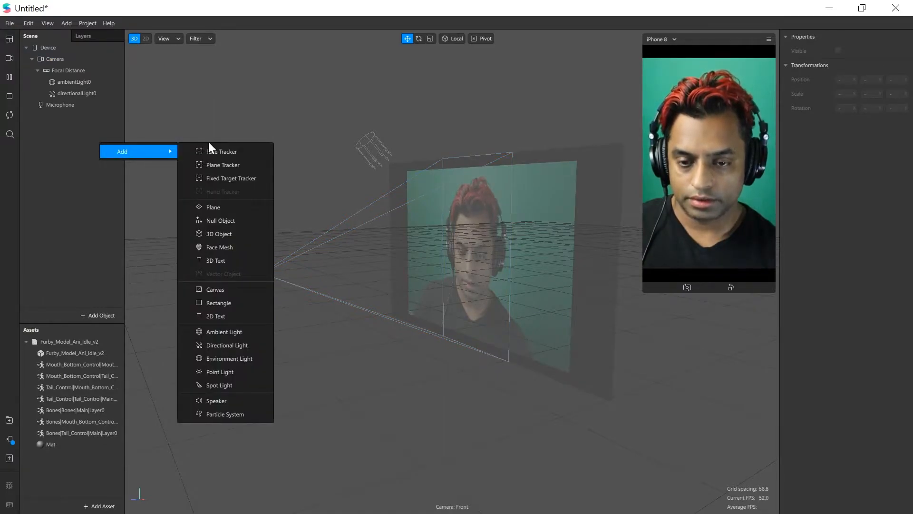
left_click(221, 151)
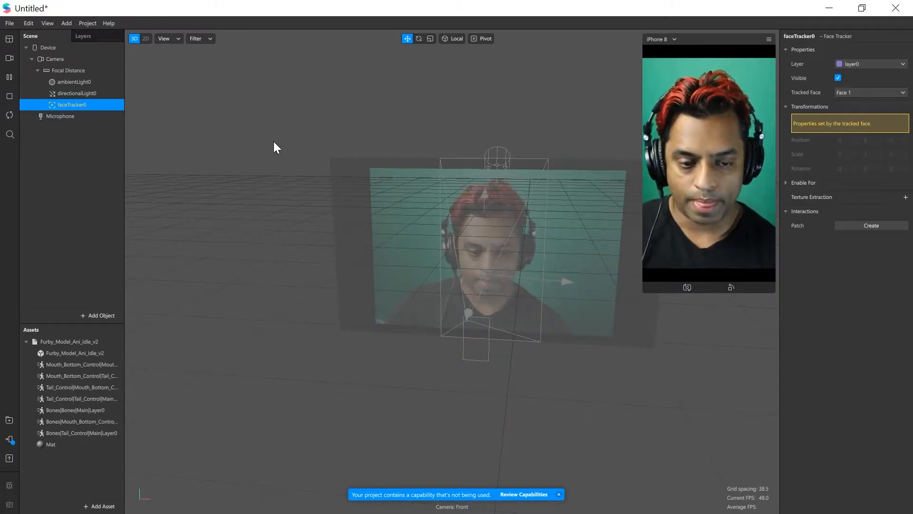
Add a Null Object as a child of the face tracker
right_click(67, 102)
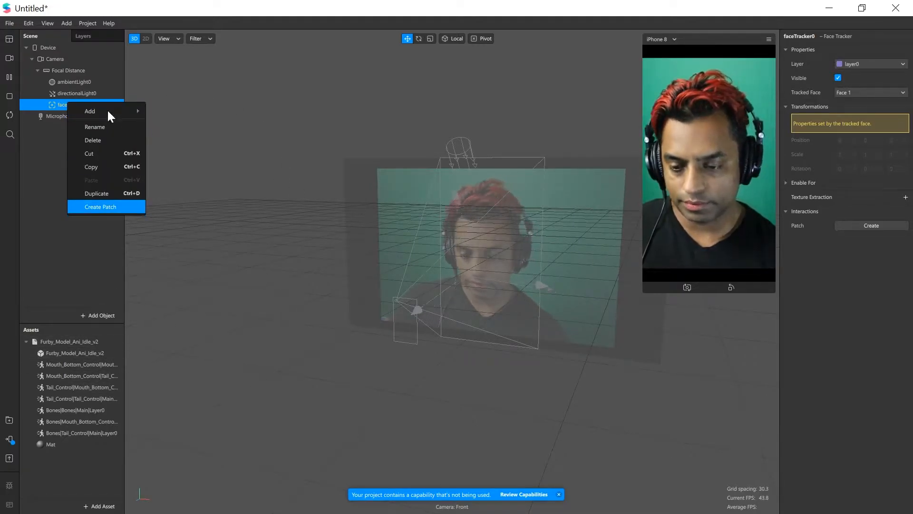
left_click(36, 181)
left_click(73, 105)
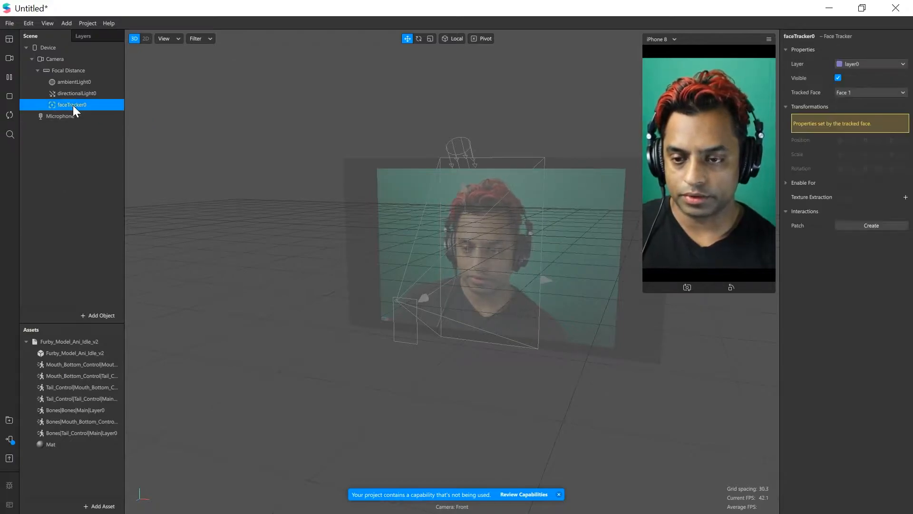
right_click(73, 105)
mouse_move(93, 114)
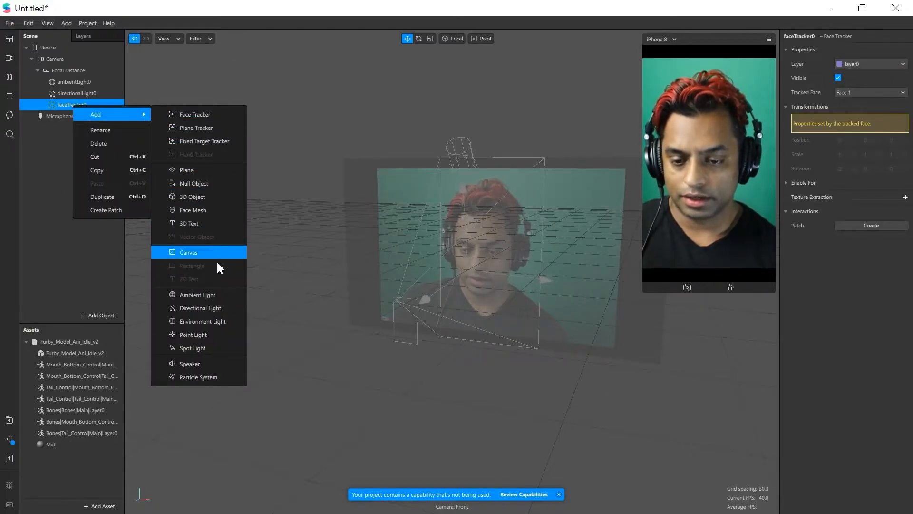
left_click(200, 184)
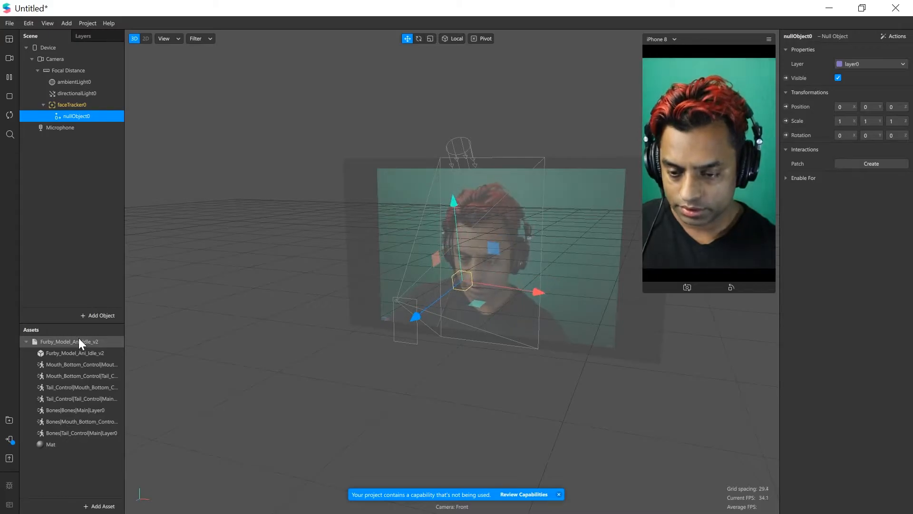
Place the imported Furby_Model_Ani_Idle_v2 model in the scene as a child of the null object
left_click_drag(67, 352, 73, 112)
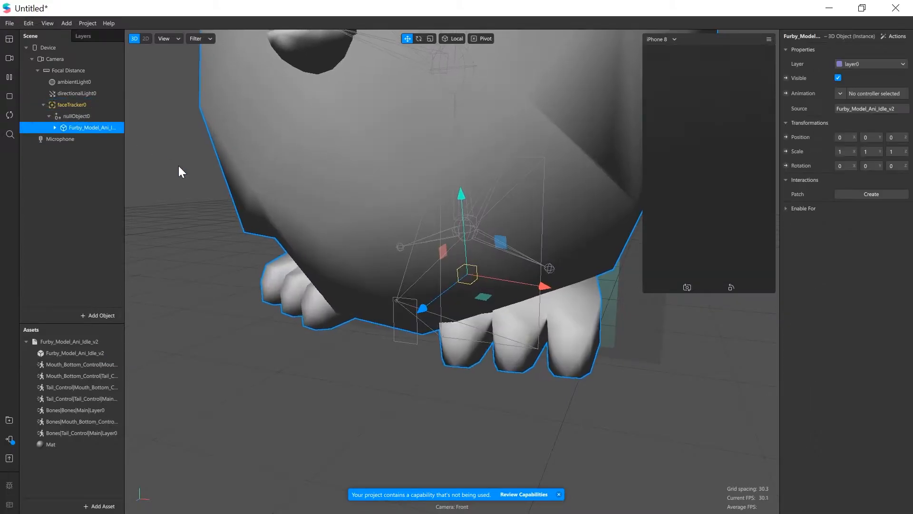
scroll(284, 221, "down", 10)
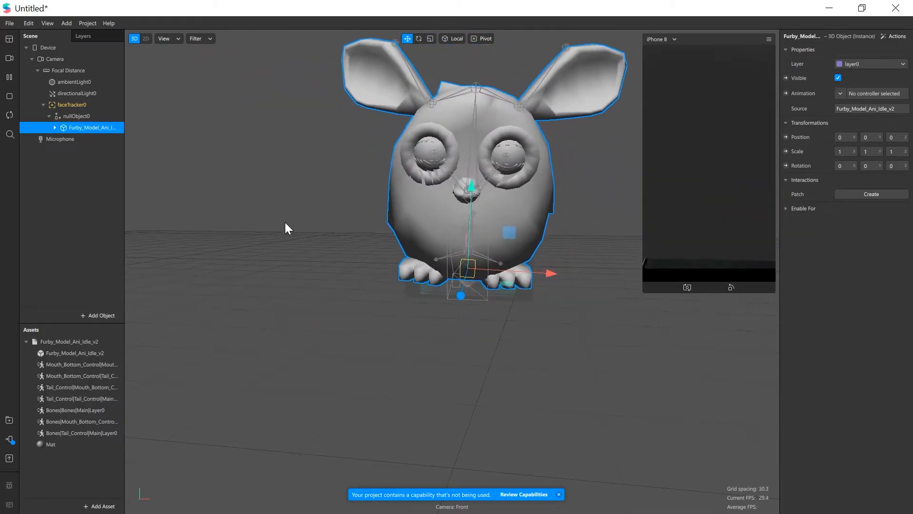
left_click_drag(284, 222, 309, 206)
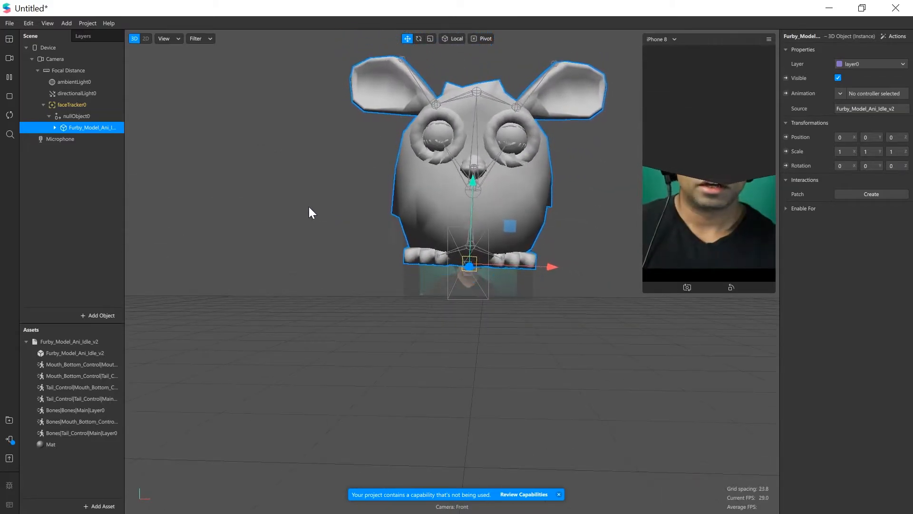
Set the Furby model's scale to 0.1 on the X, Y and Z axes
mouse_move(844, 152)
left_mouse_down()
mouse_move(822, 155)
mouse_move(855, 153)
left_mouse_up()
type(".1.1")
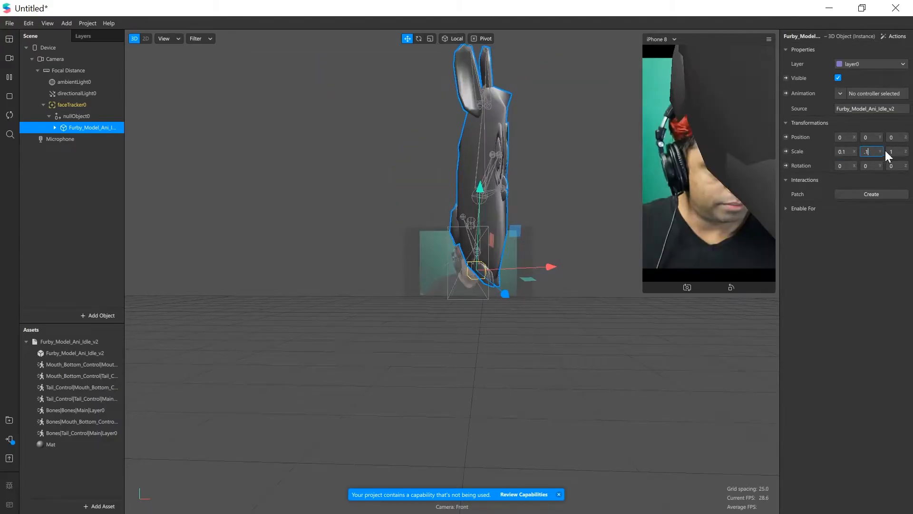
key("Tab")
type(".1")
key("Return")
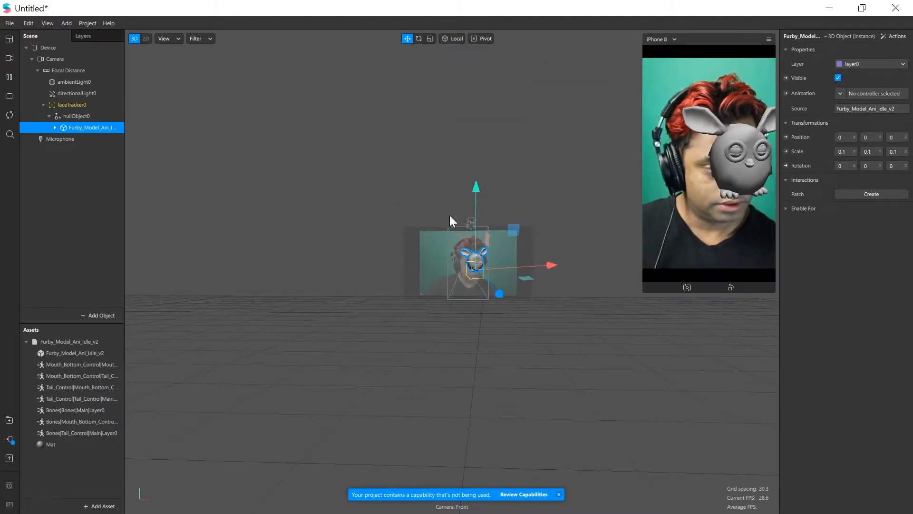
Move the null object so the Furby model sits on top of the head, at about Y 0.153 and Z -0.11
middle_click_drag(460, 247, 403, 256)
scroll(398, 267, "up", 5)
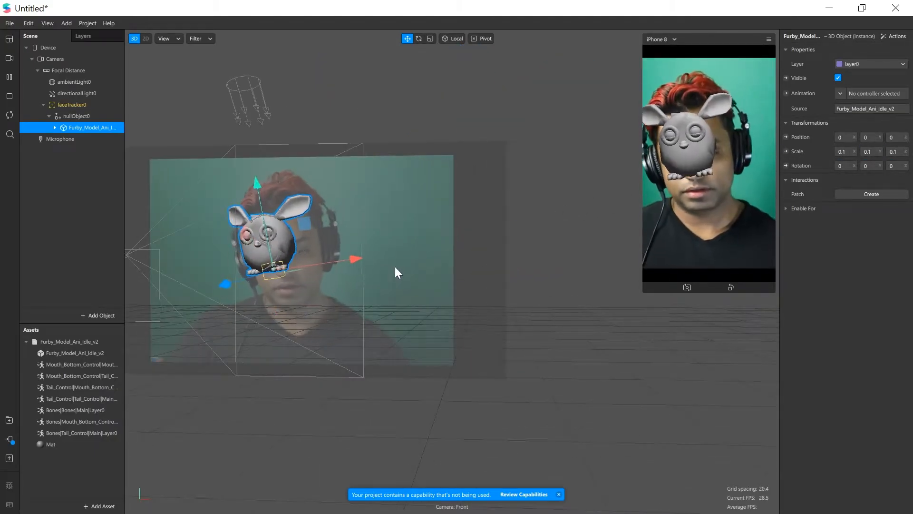
left_click_drag(395, 266, 512, 246)
left_click(73, 116)
left_click_drag(209, 188, 312, 203)
left_click_drag(531, 224, 556, 124)
left_click_drag(618, 234, 367, 213)
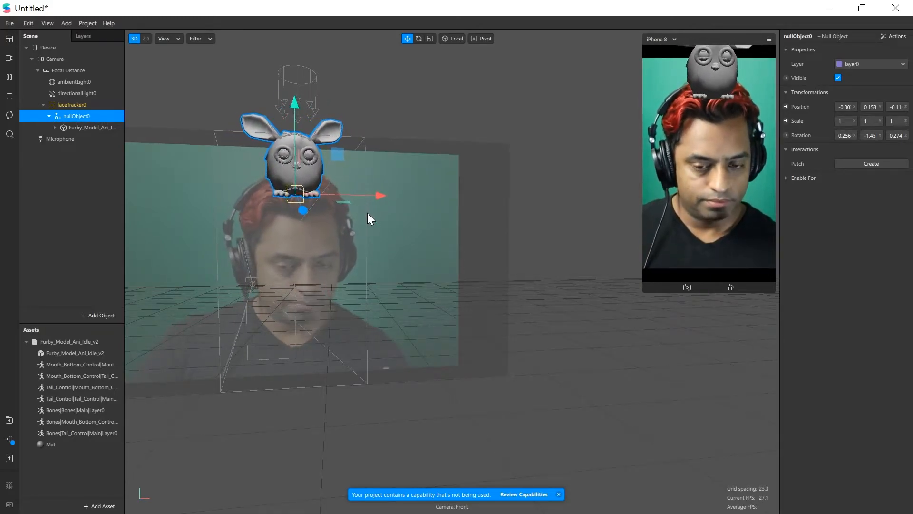
Start importing an asset from the computer and browse to the objects folder inside SparkAR > Firby
left_click(96, 507)
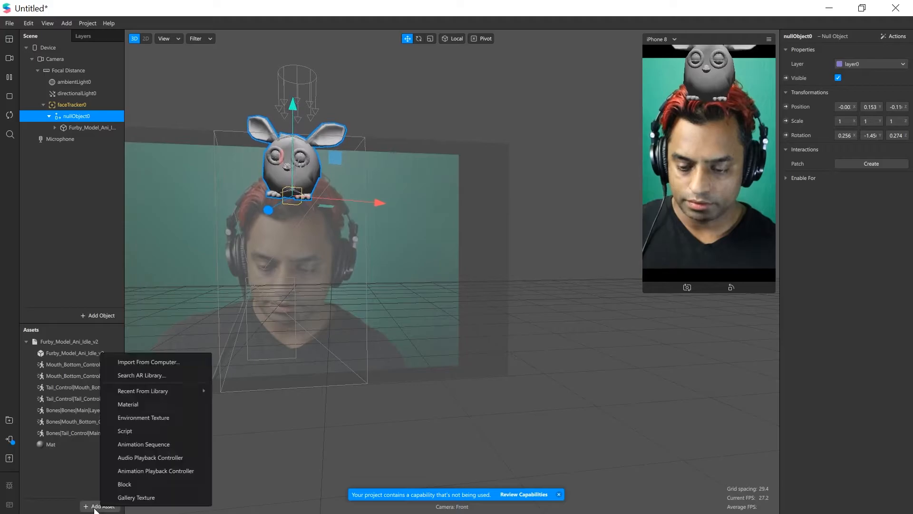
left_click(148, 361)
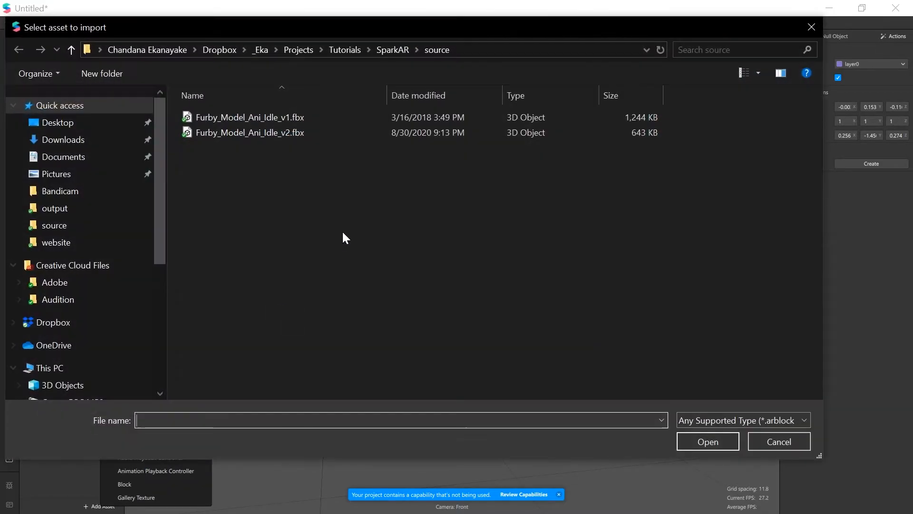
left_click(389, 49)
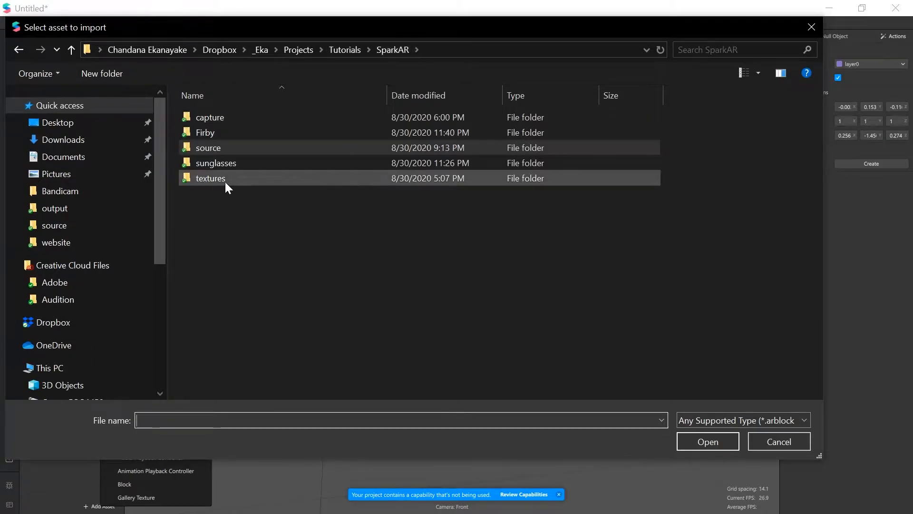
double_click(212, 130)
double_click(212, 119)
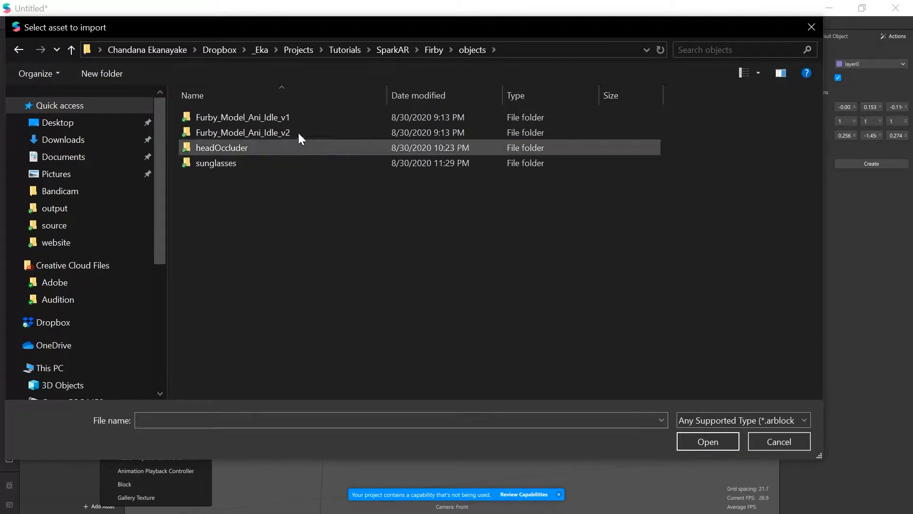
Look through the SparkAR project folders for the head occluder model
key("alt+Up")
key("alt+Up")
key("alt+Up")
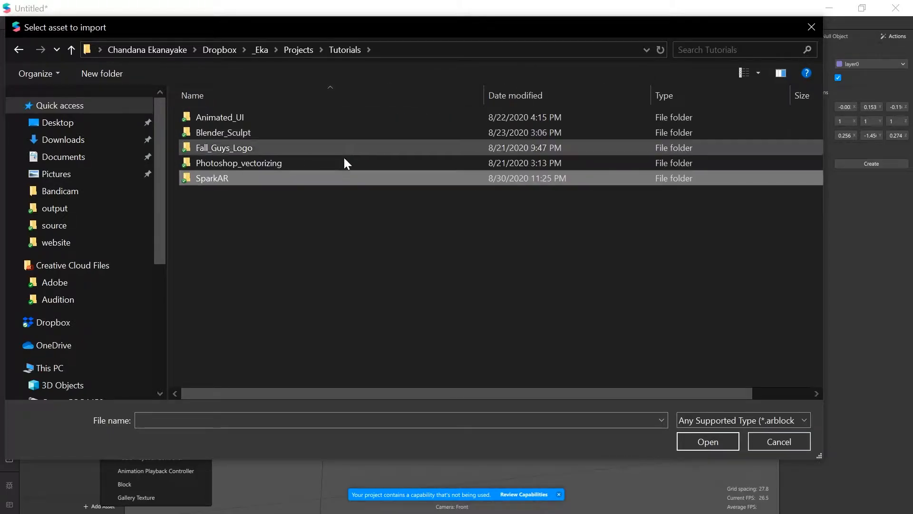
double_click(233, 178)
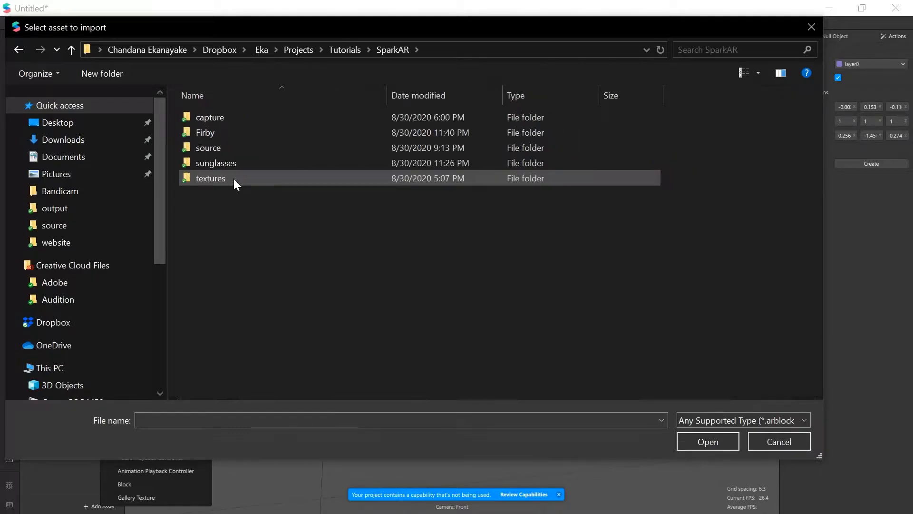
double_click(222, 148)
key("alt+Up")
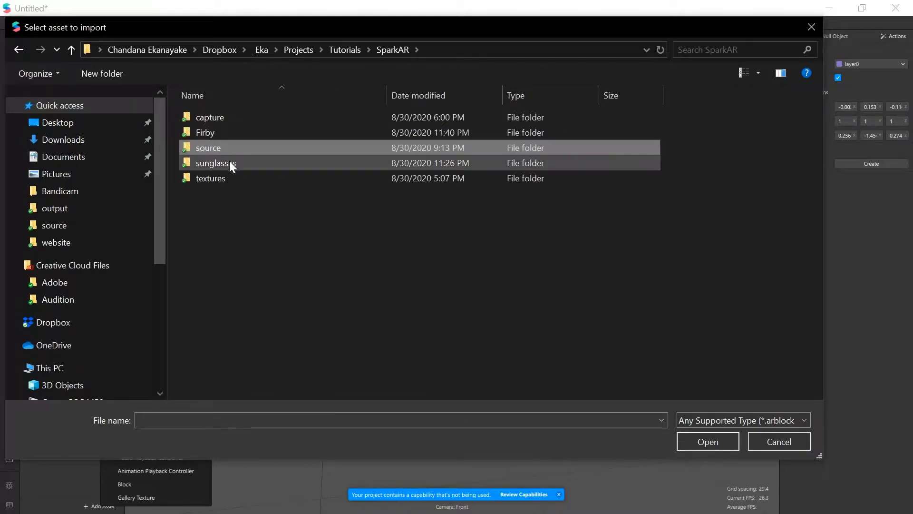
key("alt+Up")
key("alt+Up")
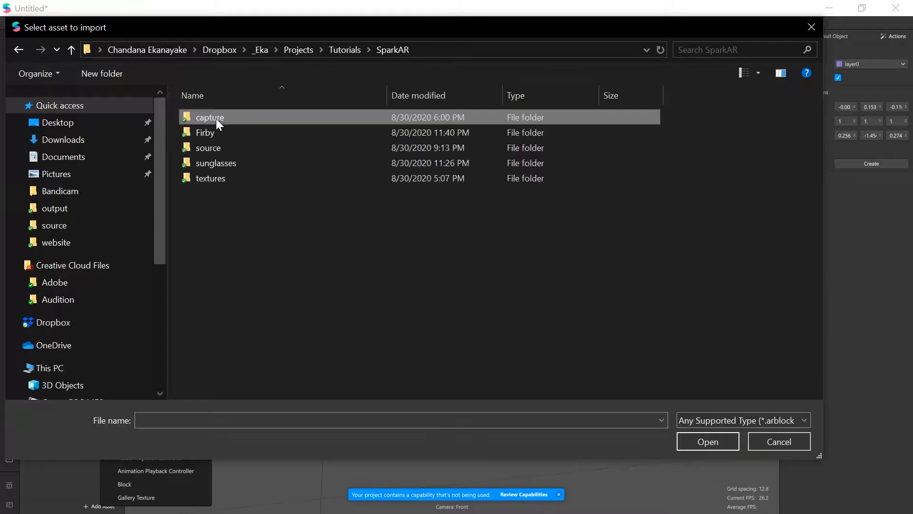
key("alt+Up")
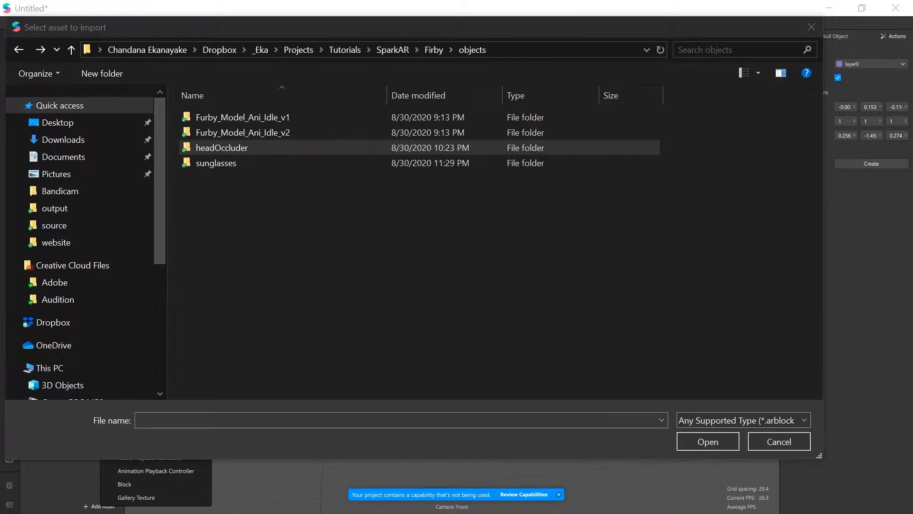
Import the model from the headOccluder folder inside Firby > objects
left_click(317, 362)
double_click(227, 148)
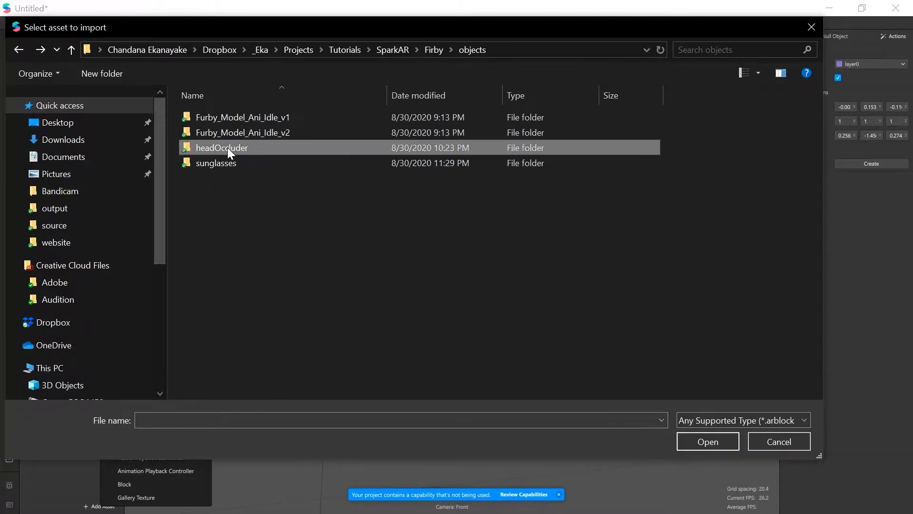
double_click(228, 118)
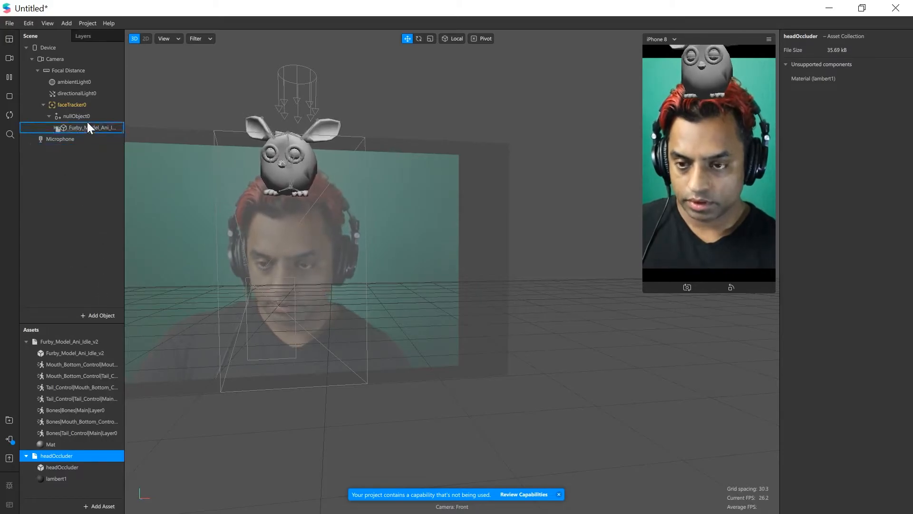
Place the imported headOccluder in the scene as a child of the face tracker and inspect it from the side
left_click_drag(82, 90, 83, 103)
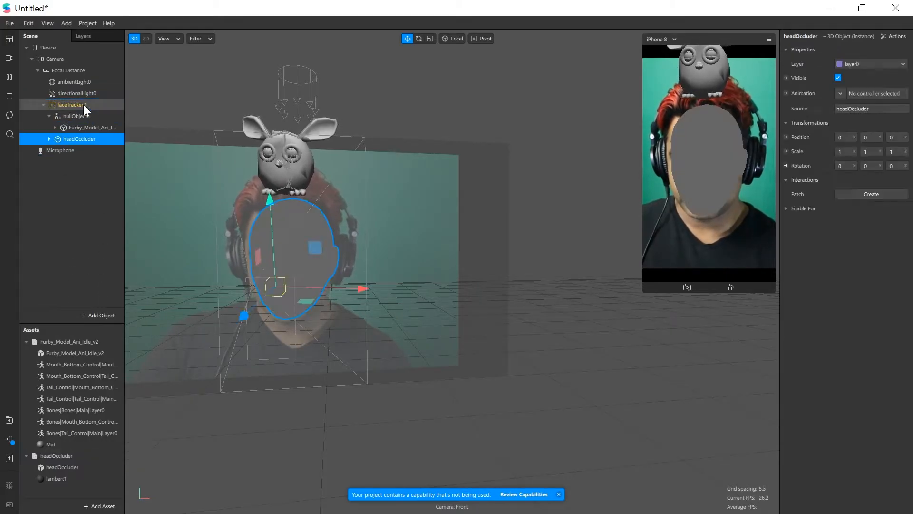
left_click_drag(290, 240, 375, 223)
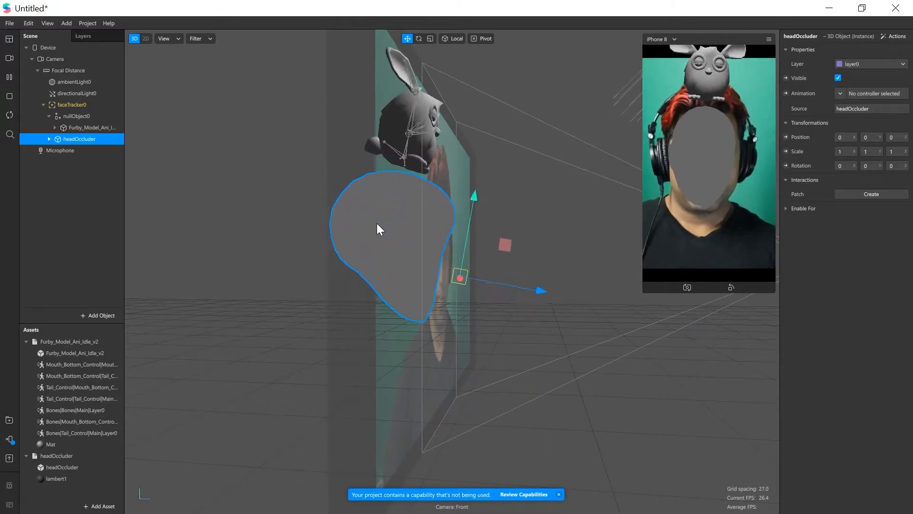
left_click_drag(369, 220, 388, 219)
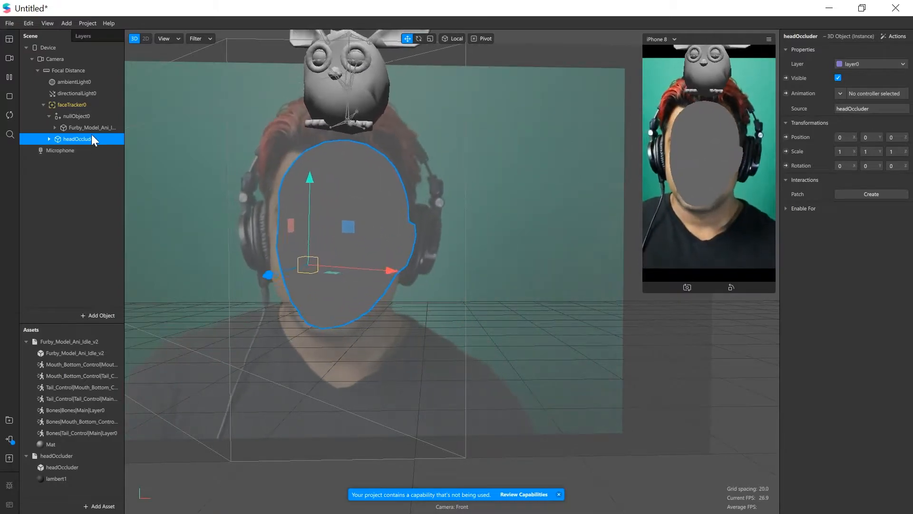
Move the null object down and forward so the Furby sits on the head occluder, at about Y 0.124 and Z -0.08
left_click(70, 117)
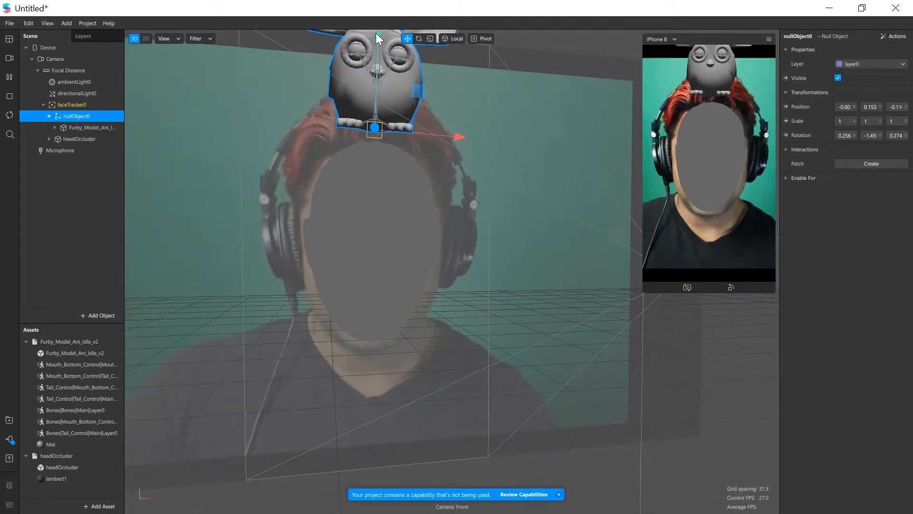
left_click_drag(383, 40, 378, 64)
middle_click_drag(340, 160, 446, 184)
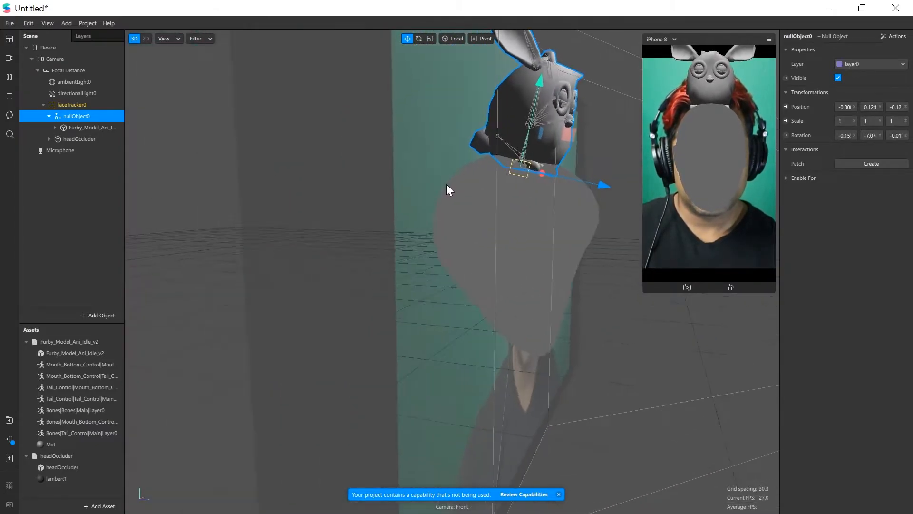
left_click_drag(585, 181, 620, 191)
middle_click_drag(604, 198, 433, 215)
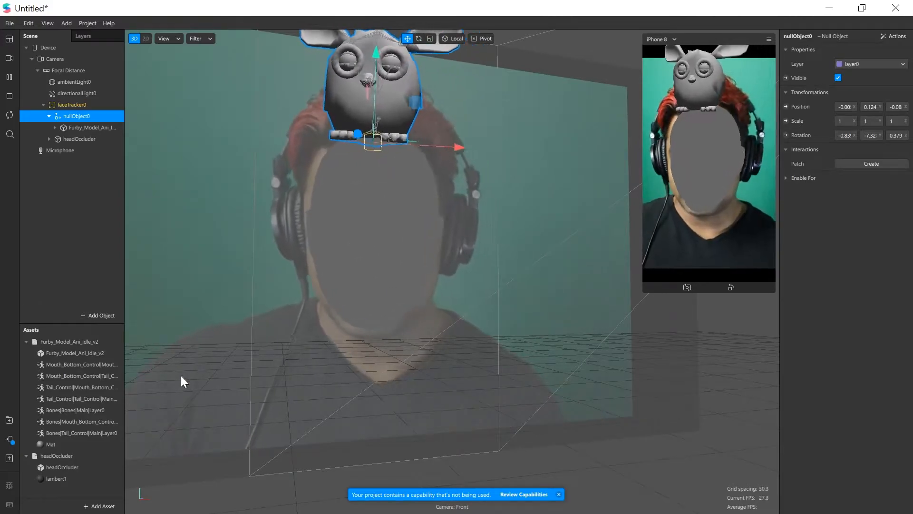
Add a Face Mesh to the scene and make it a child of the headOccluder object
right_click(80, 115)
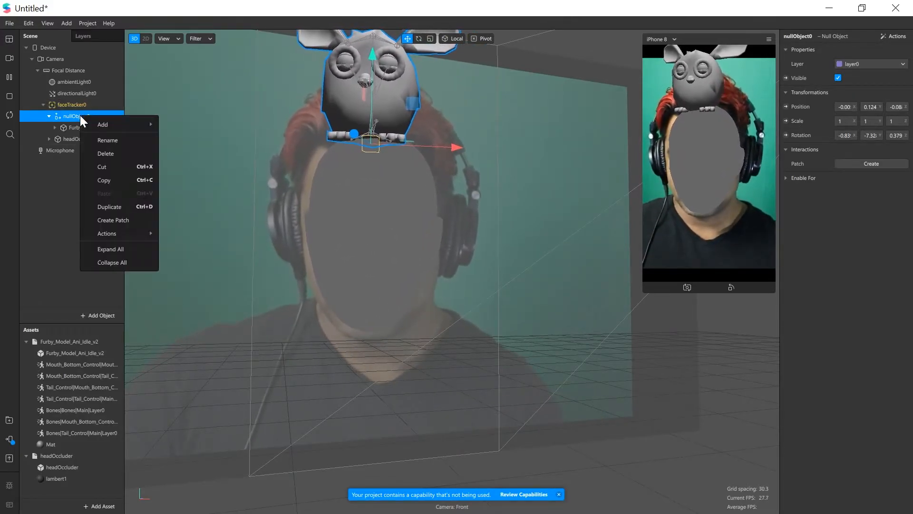
left_click(56, 198)
left_click(56, 196)
right_click(65, 169)
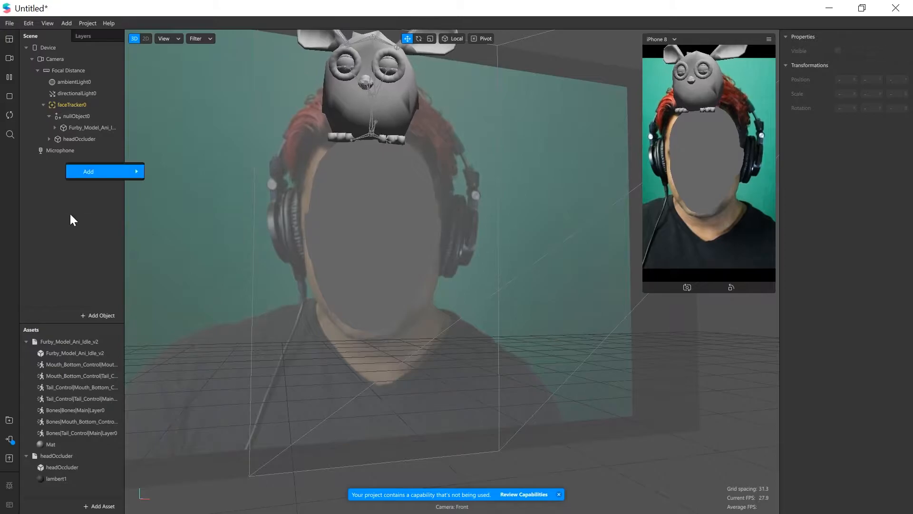
left_click(98, 314)
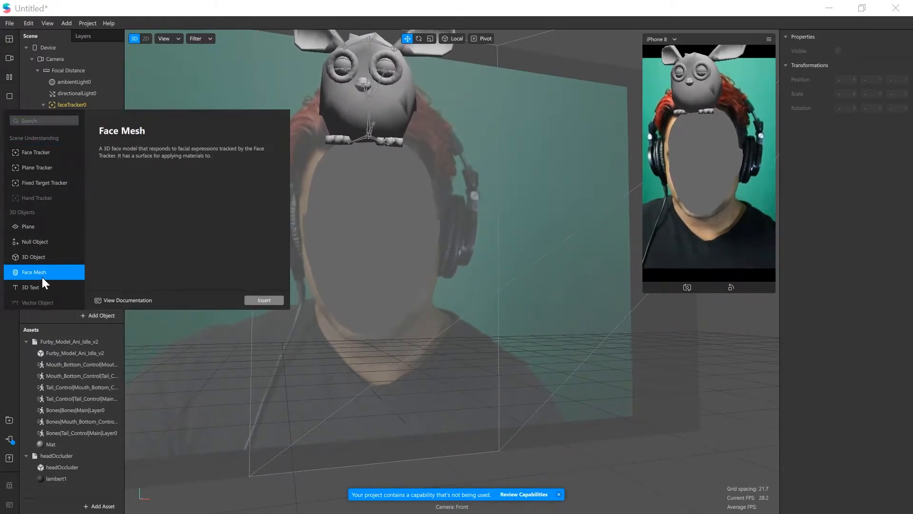
left_click(263, 299)
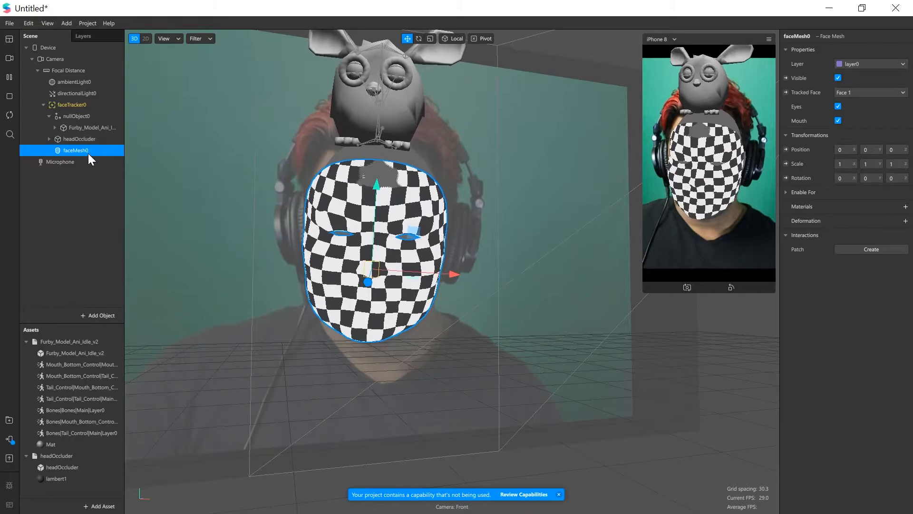
mouse_move(88, 153)
left_mouse_down()
mouse_move(84, 134)
mouse_move(86, 158)
left_mouse_up()
left_click_drag(207, 205, 304, 239)
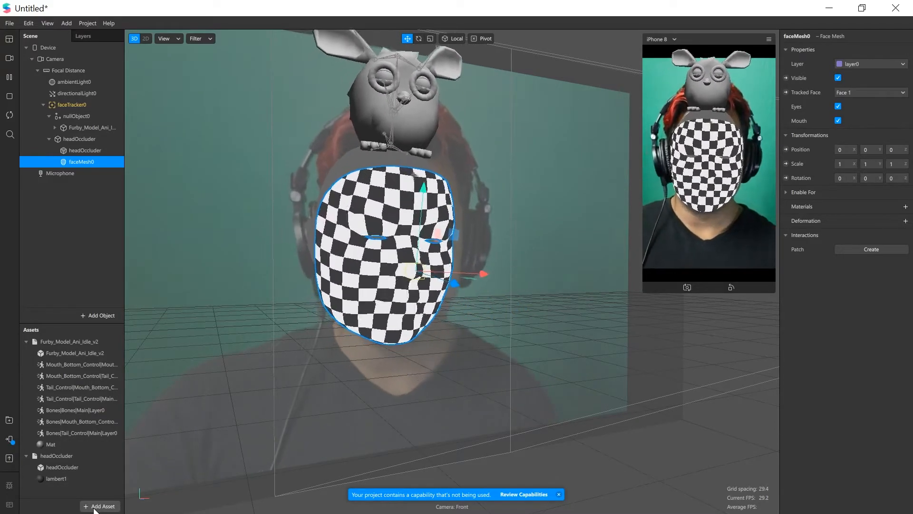
Create a new material named OccluderMat and try lowering its opacity
left_click(95, 507)
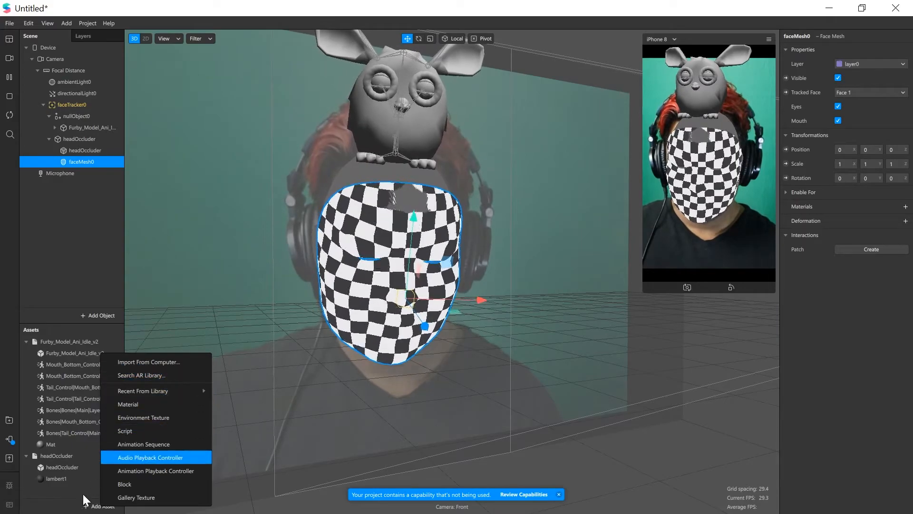
left_click(84, 500)
left_click(104, 507)
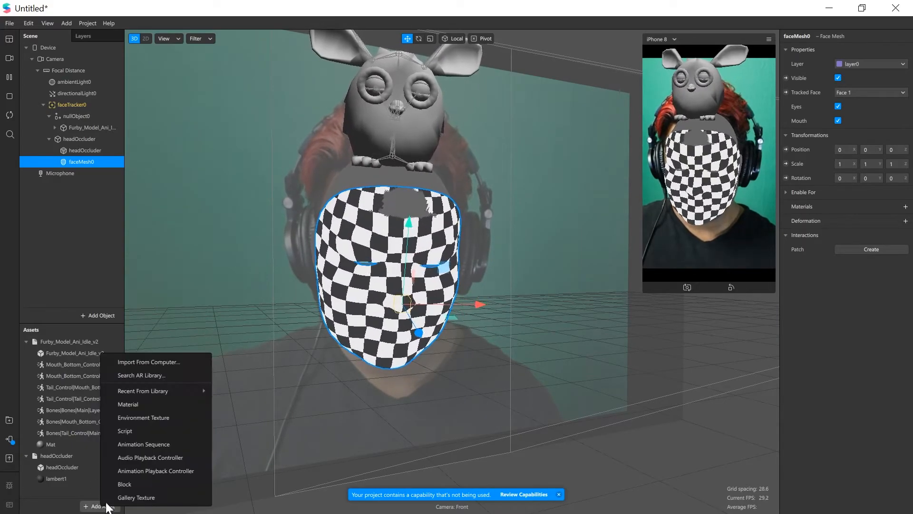
left_click(145, 402)
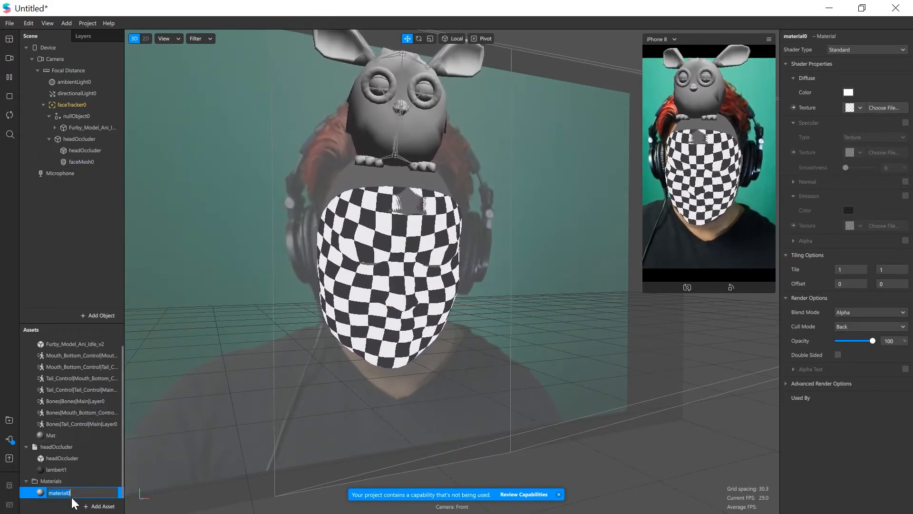
type("O")
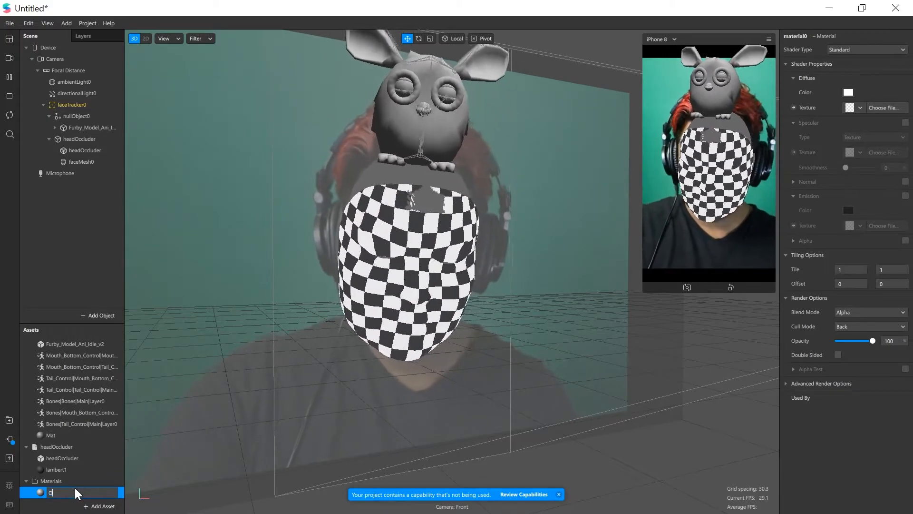
type("ccluderMat")
key("Return")
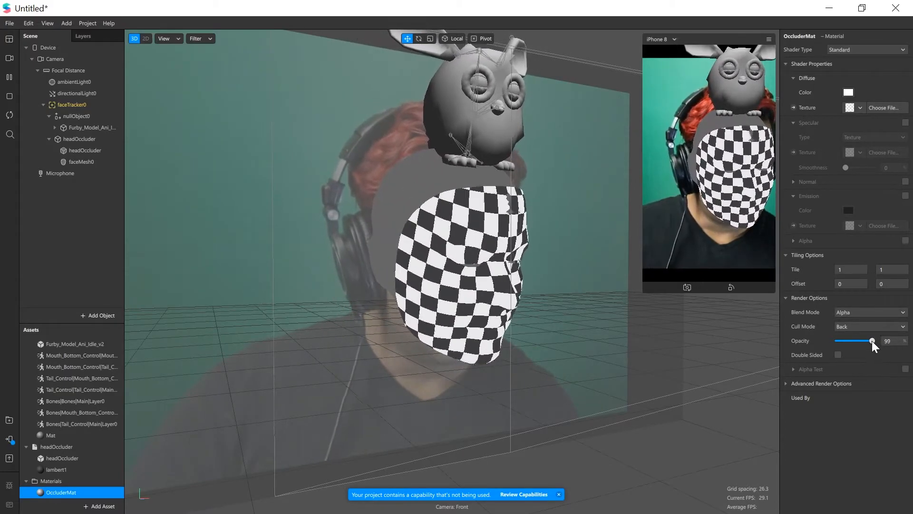
left_click_drag(869, 341, 823, 344)
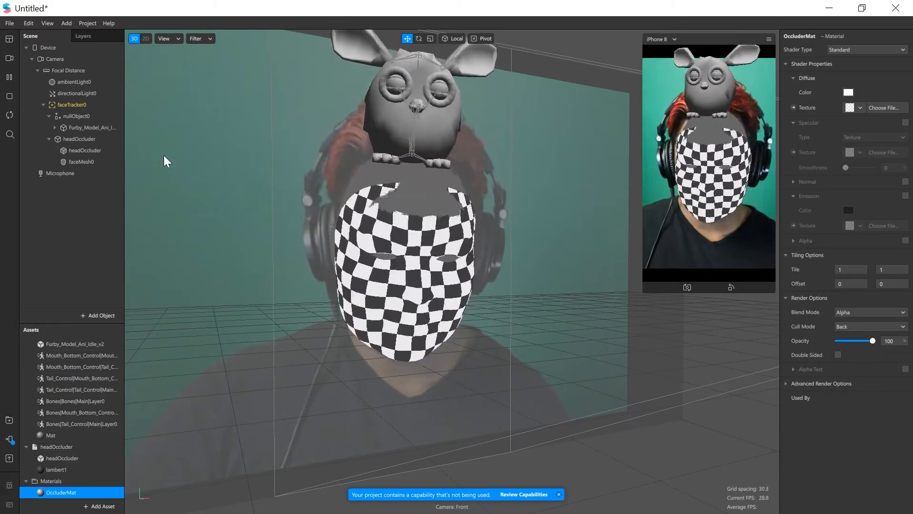
Assign the OccluderMat material to the face mesh
left_click(76, 104)
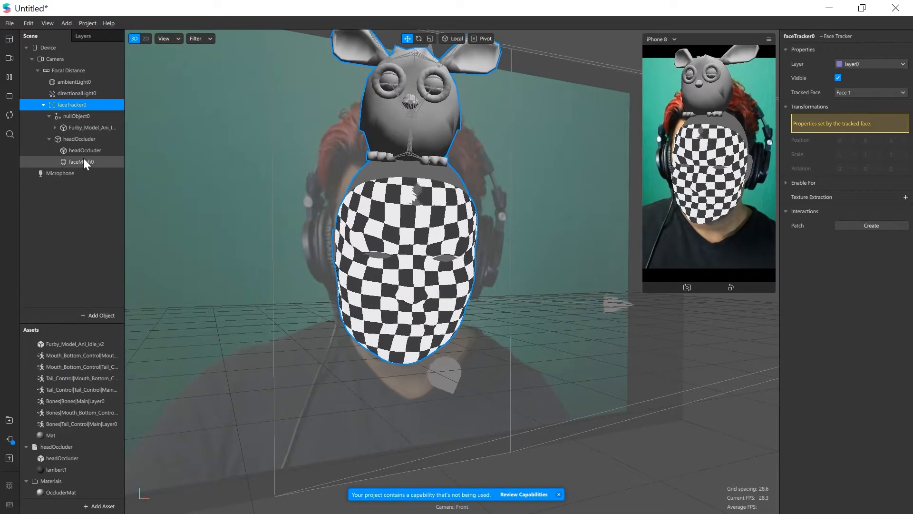
left_click(84, 160)
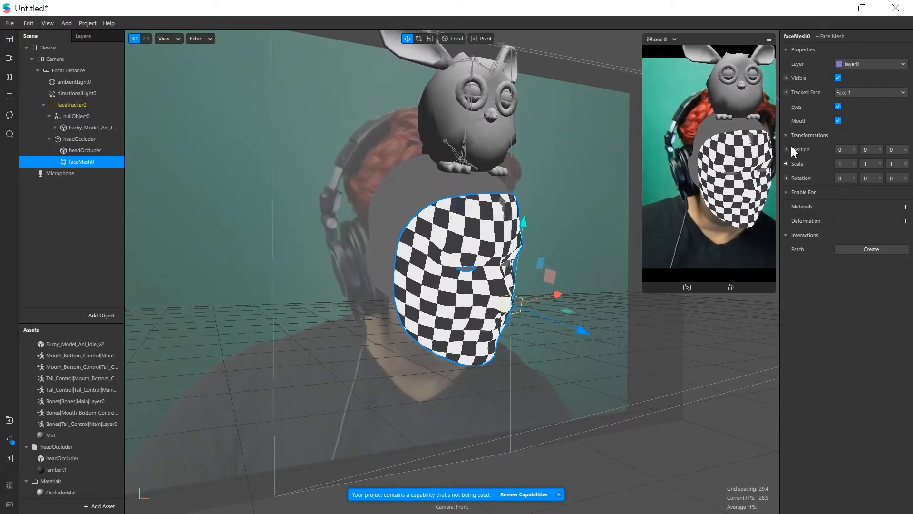
left_click(906, 207)
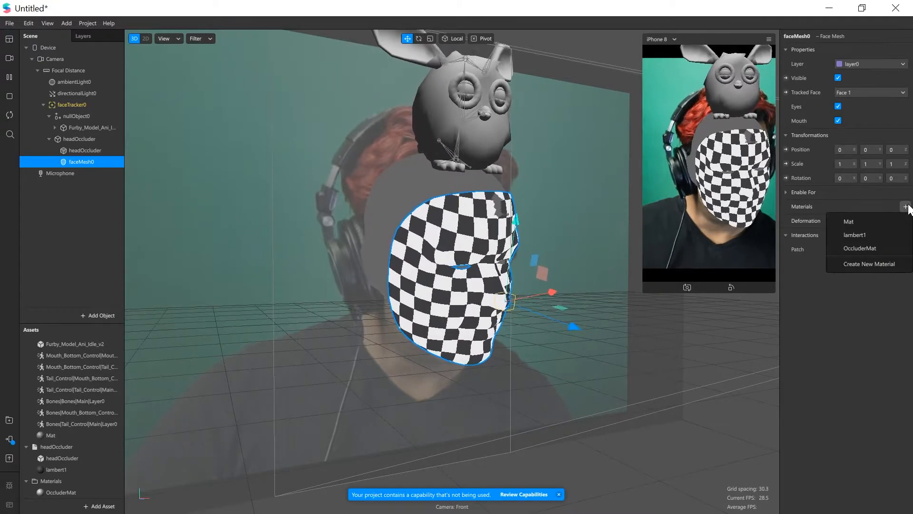
left_click(870, 249)
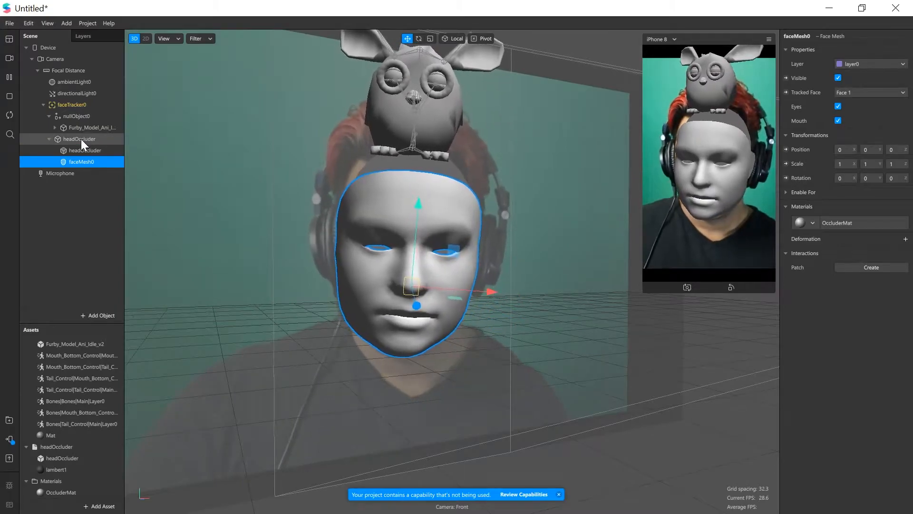
Assign the OccluderMat material to the headOccluder mesh and lower the material's opacity to 0
left_click(81, 139)
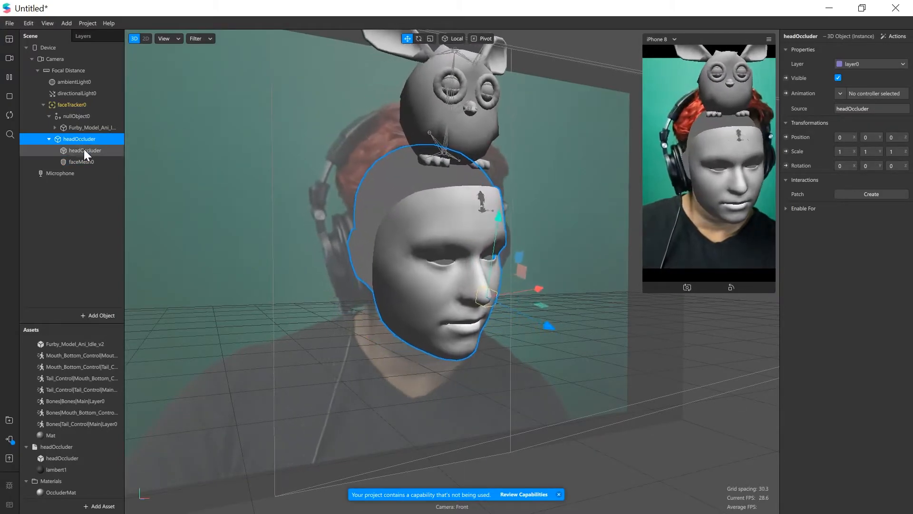
left_click(84, 150)
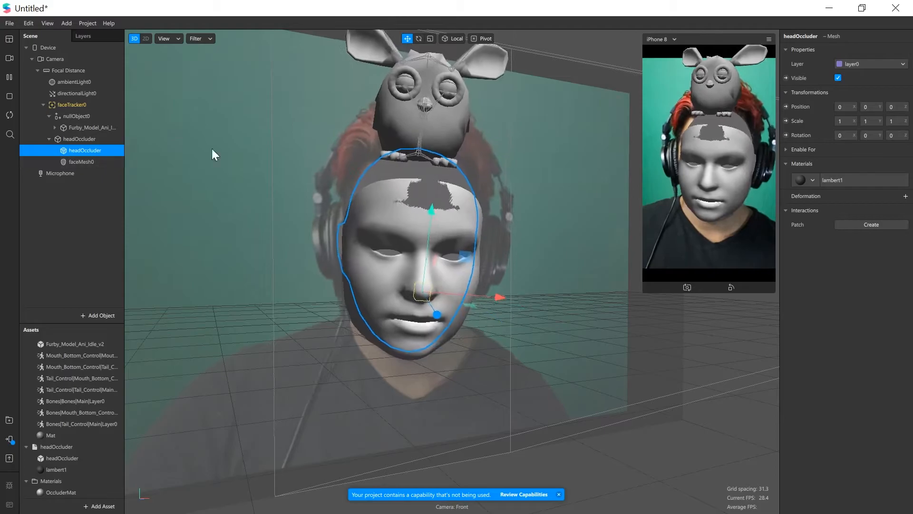
left_click(812, 181)
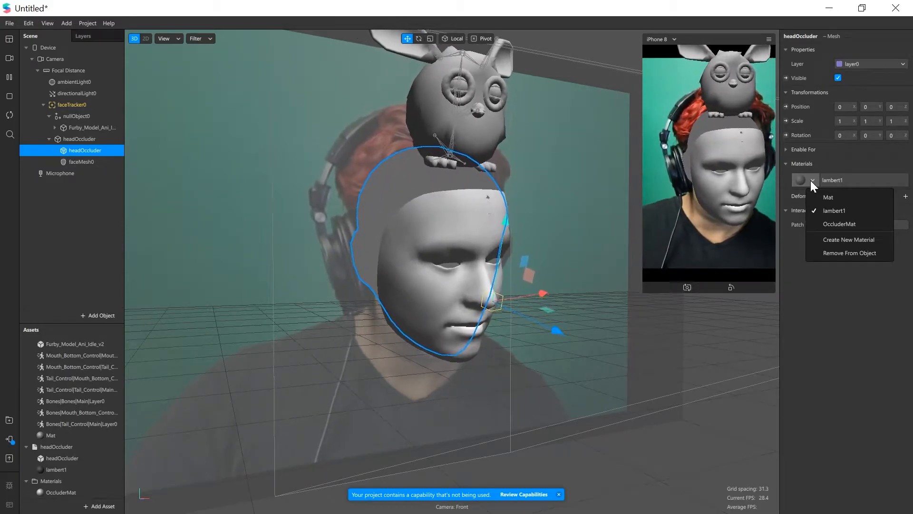
left_click(862, 224)
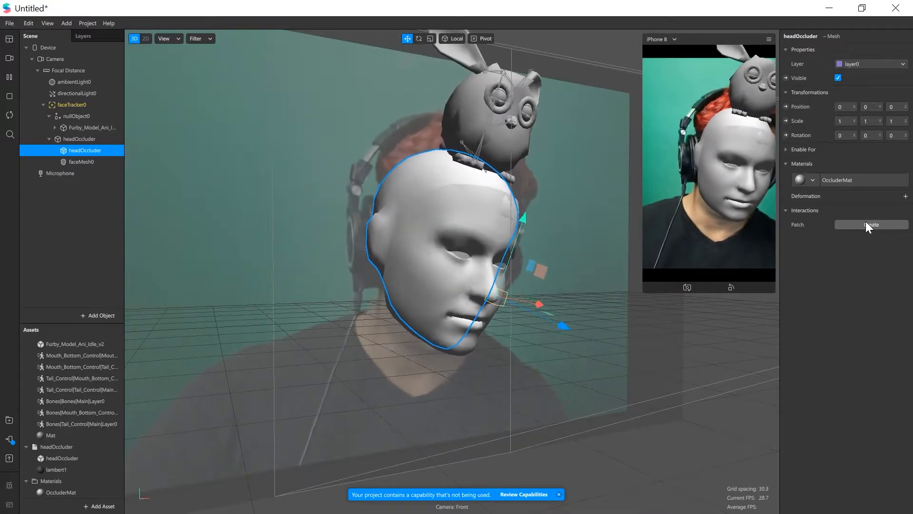
left_click(64, 493)
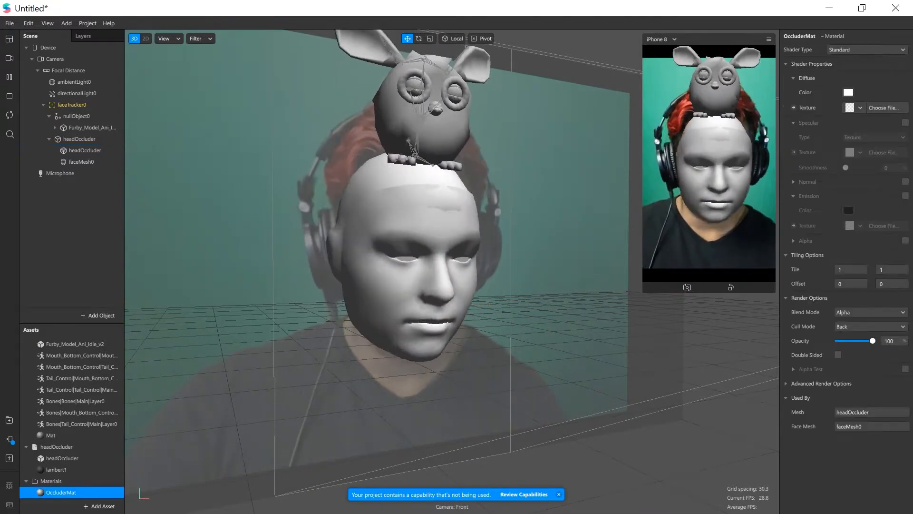
left_click_drag(870, 339, 821, 348)
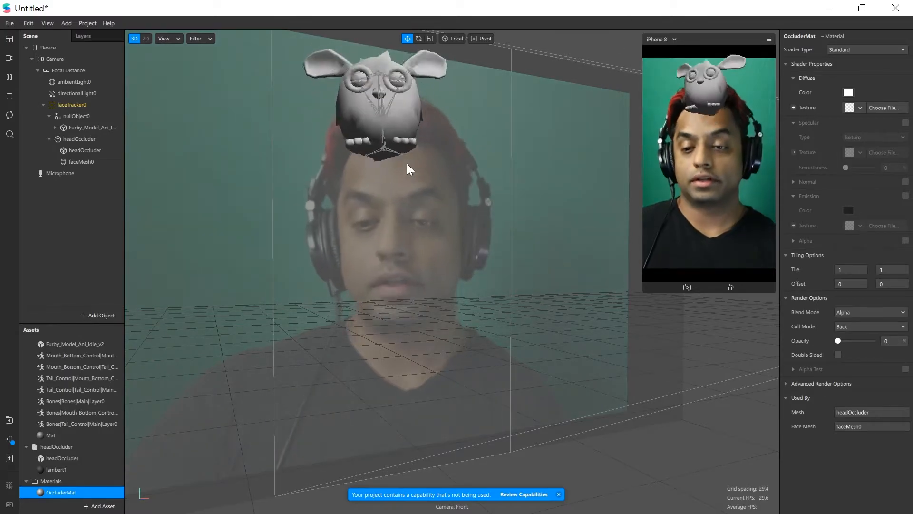
Reorder the face tracker's children so nullObject0, with the Furby model inside it, comes after headOccluder
left_click(81, 116)
left_click(50, 138)
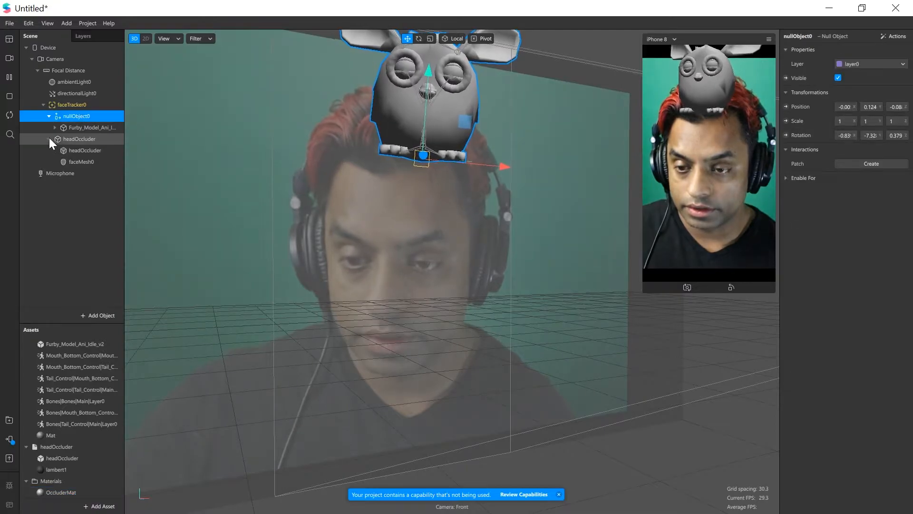
left_click(86, 127)
left_click_drag(82, 129, 77, 149)
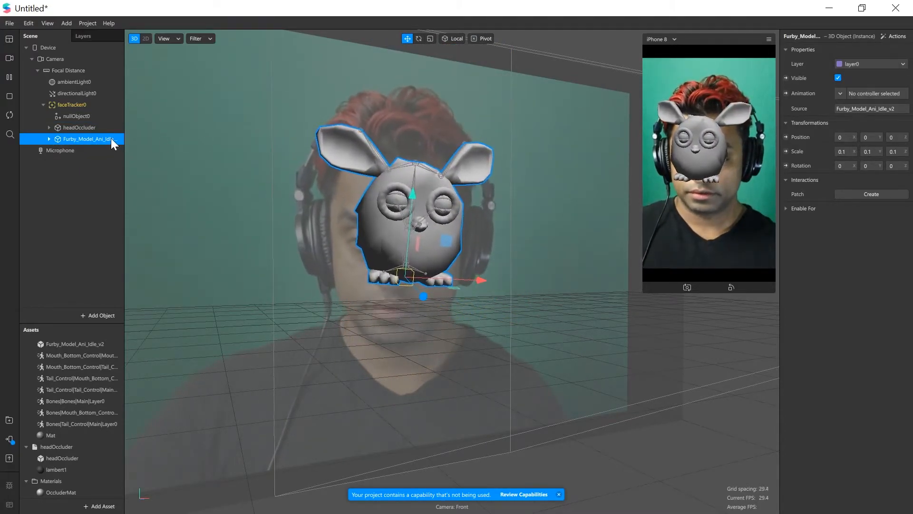
left_click_drag(110, 138, 64, 136)
left_click(75, 118)
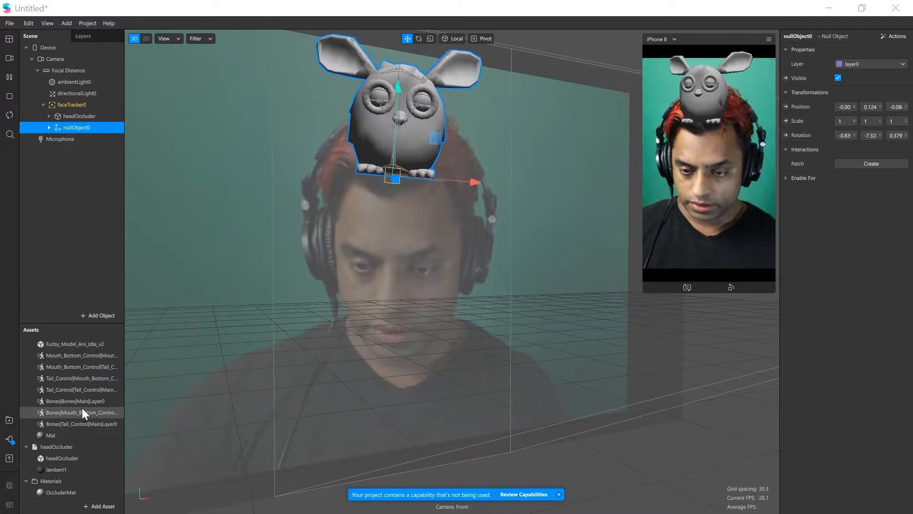
Create a new material named Freeby
left_click(99, 506)
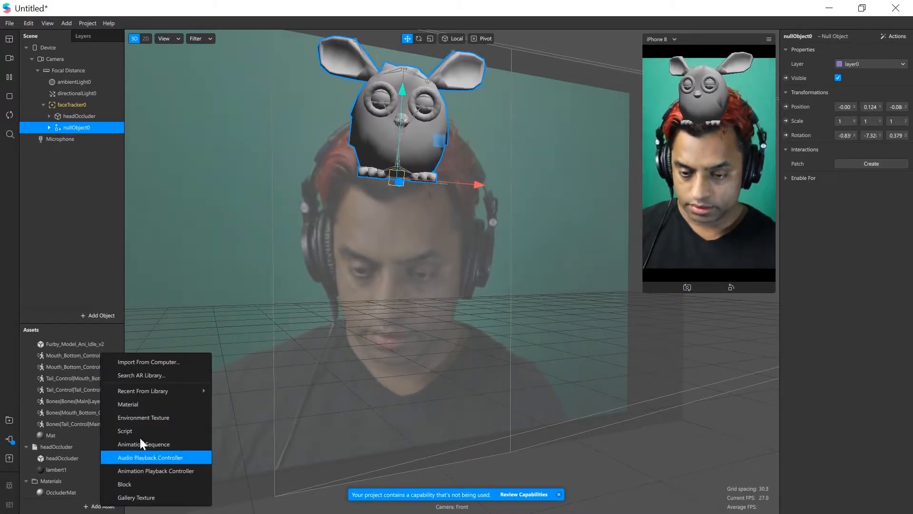
left_click(137, 405)
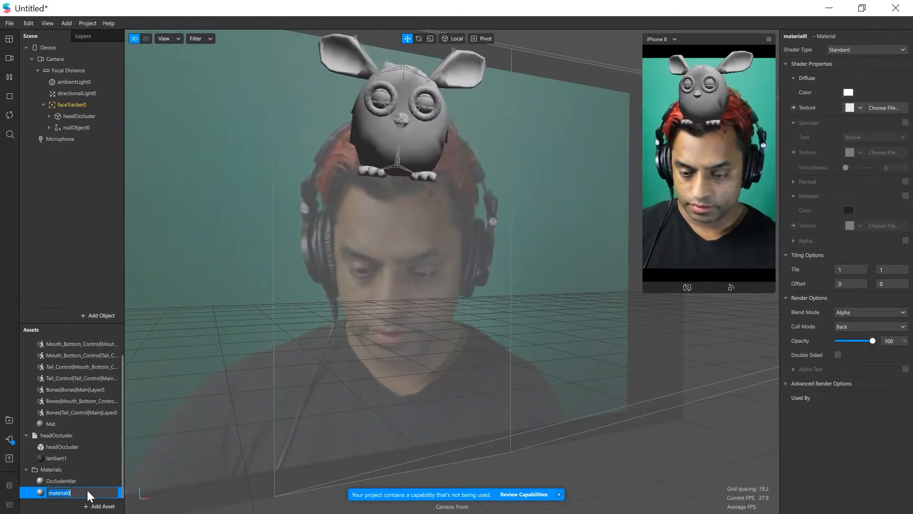
key("BackSpace")
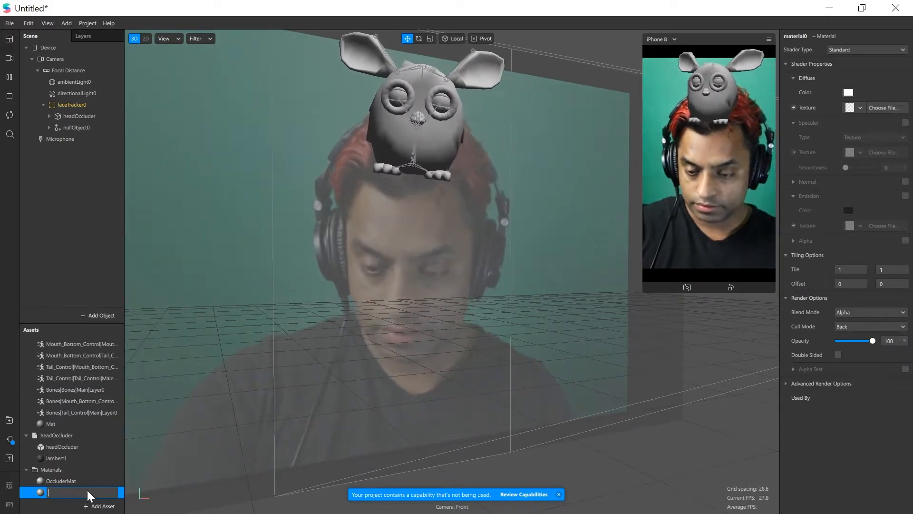
type("Freeb")
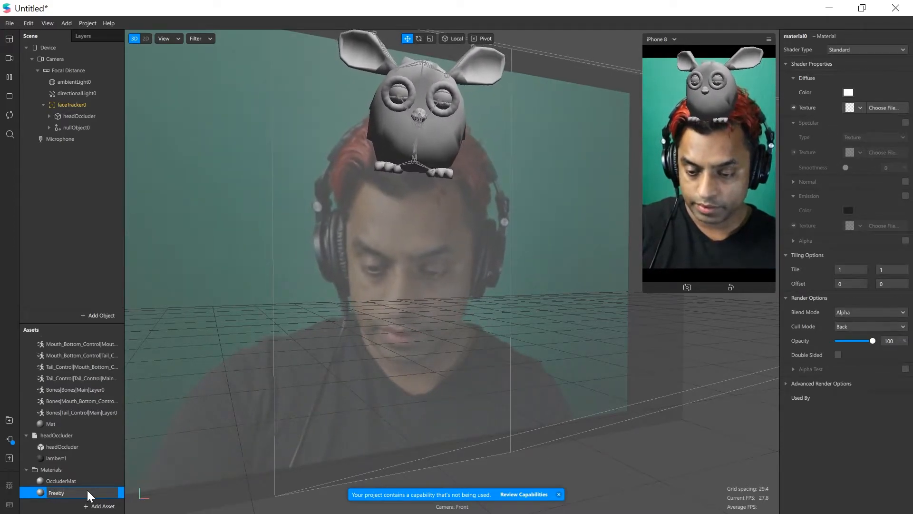
type("y")
key("Return")
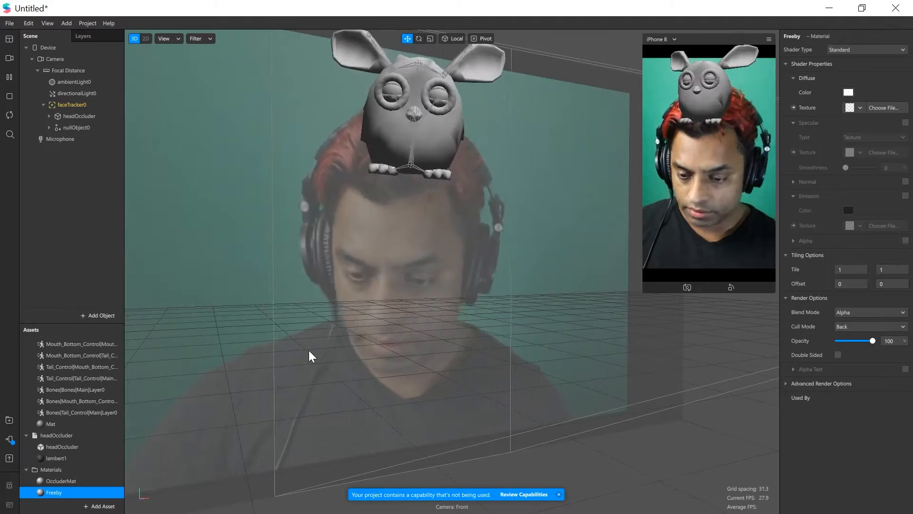
Import the Furby_tex image from the Firby project's textures folder
left_click(100, 506)
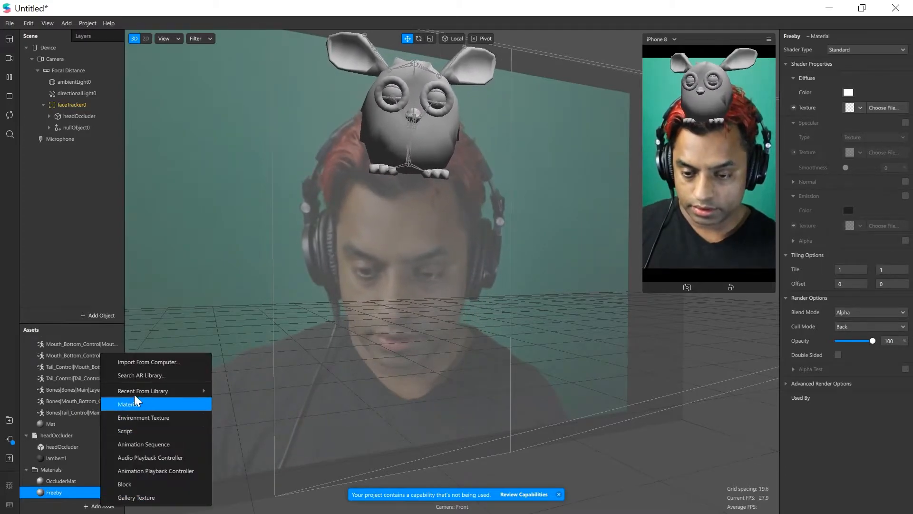
left_click(133, 363)
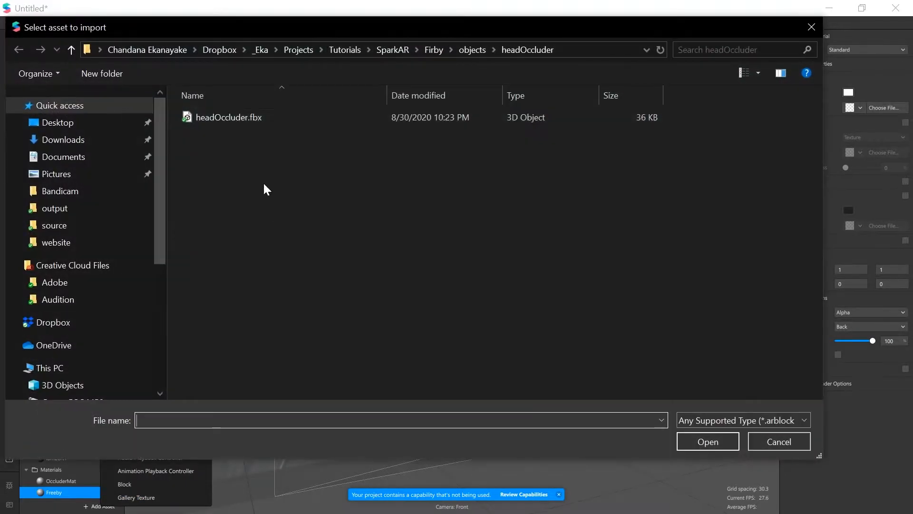
left_click(443, 49)
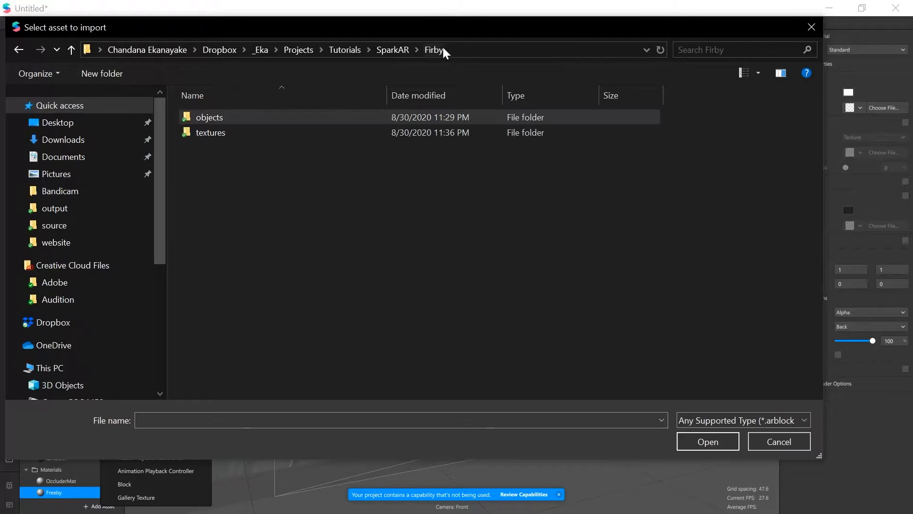
double_click(235, 132)
double_click(297, 128)
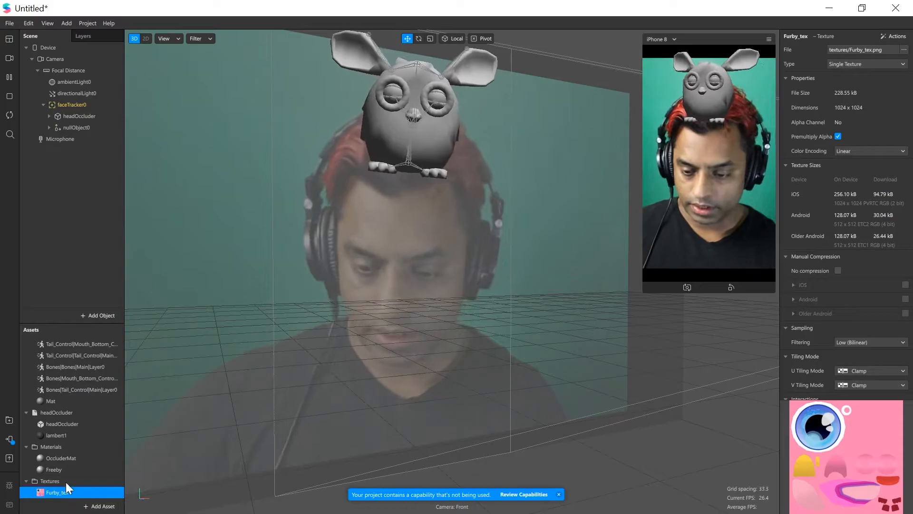
Set Furby_tex as the diffuse texture of the Freeby material
left_click(57, 470)
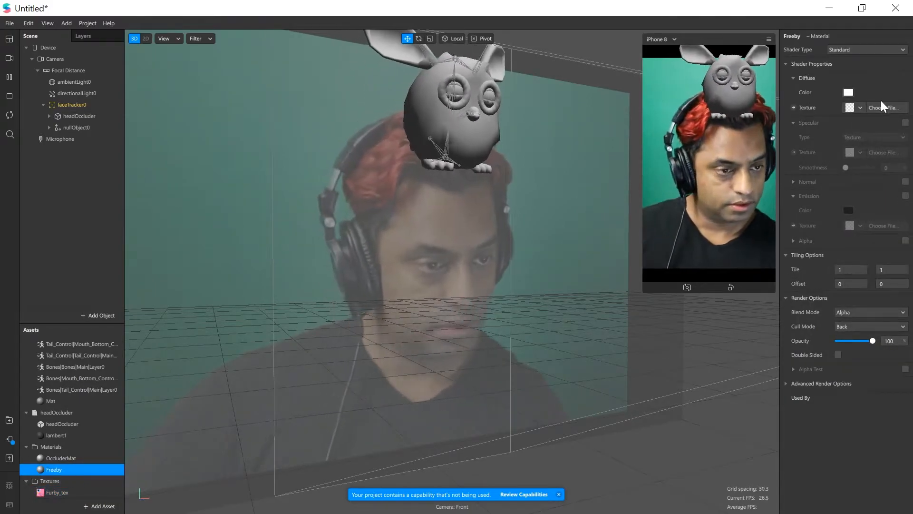
left_click(857, 110)
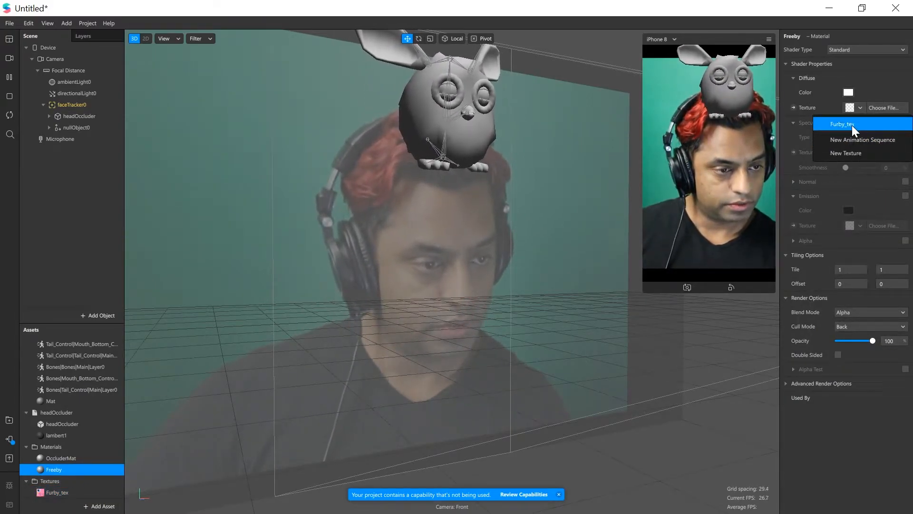
left_click(852, 125)
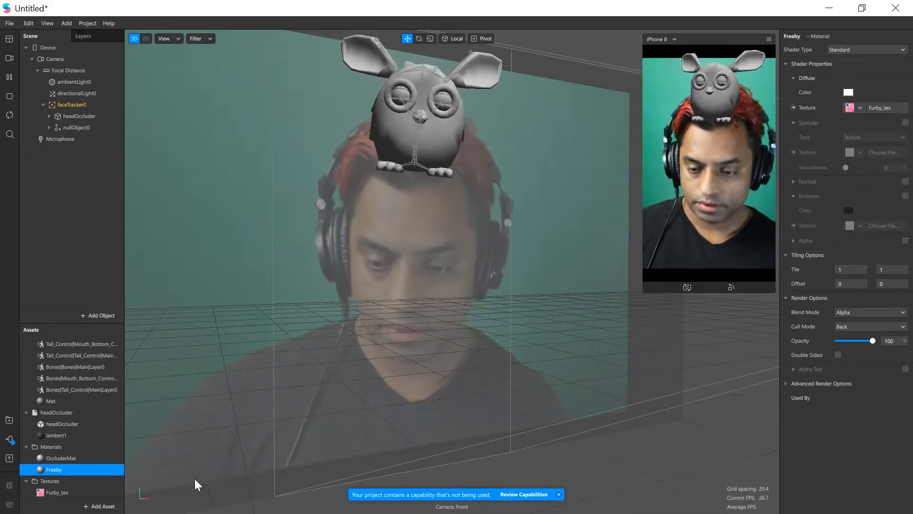
Assign the Freeby material to the Furby_Mesh object inside the Furby model
left_click(48, 128)
left_click(76, 138)
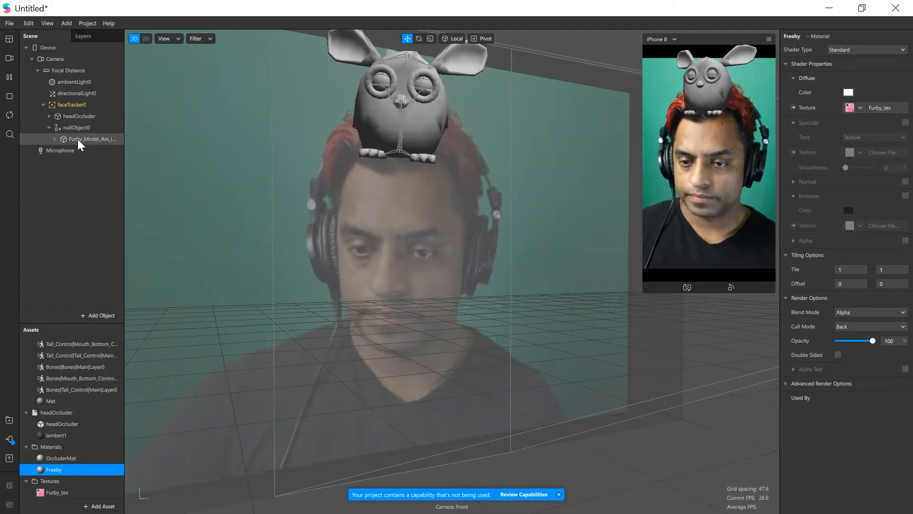
left_click(55, 138)
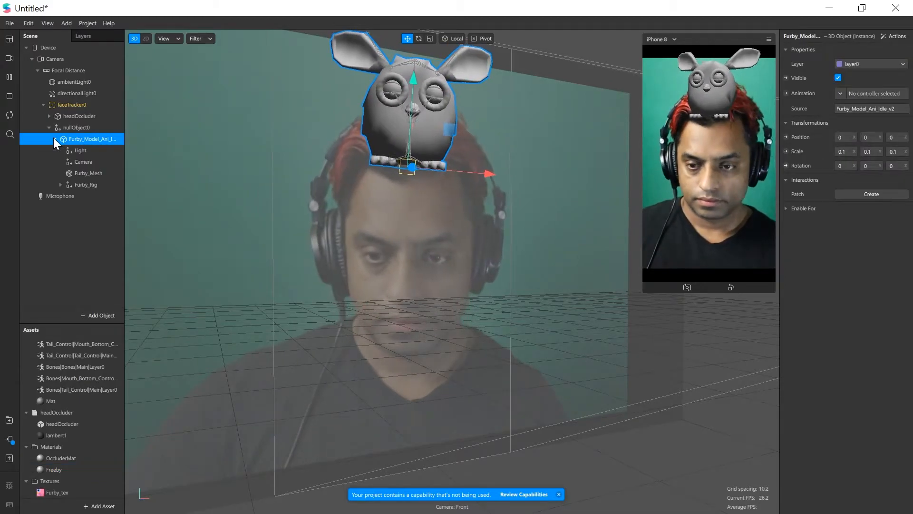
left_click(104, 172)
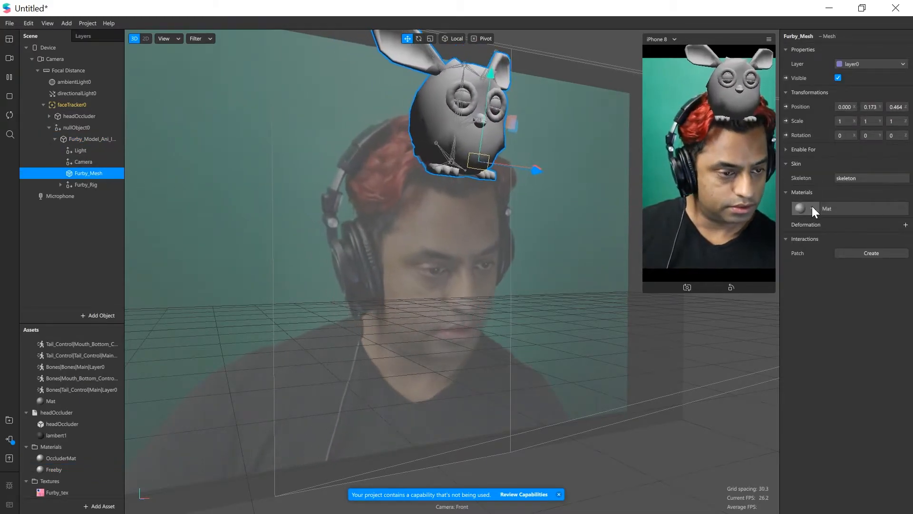
left_click(812, 208)
left_click(847, 265)
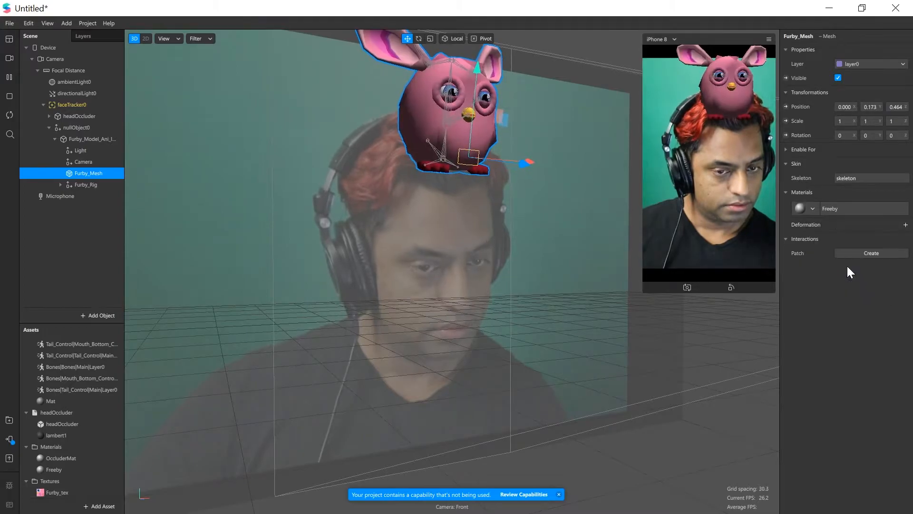
Brighten the Furby by raising the directional light's intensity to 100 and the ambient light's intensity to 48
key("f")
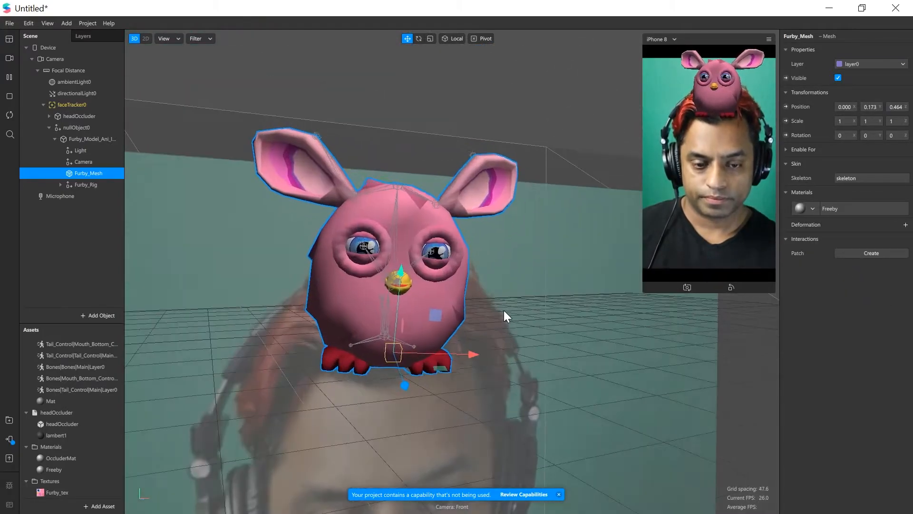
mouse_move(502, 308)
left_mouse_down()
mouse_move(432, 305)
mouse_move(413, 293)
mouse_move(489, 299)
left_mouse_up()
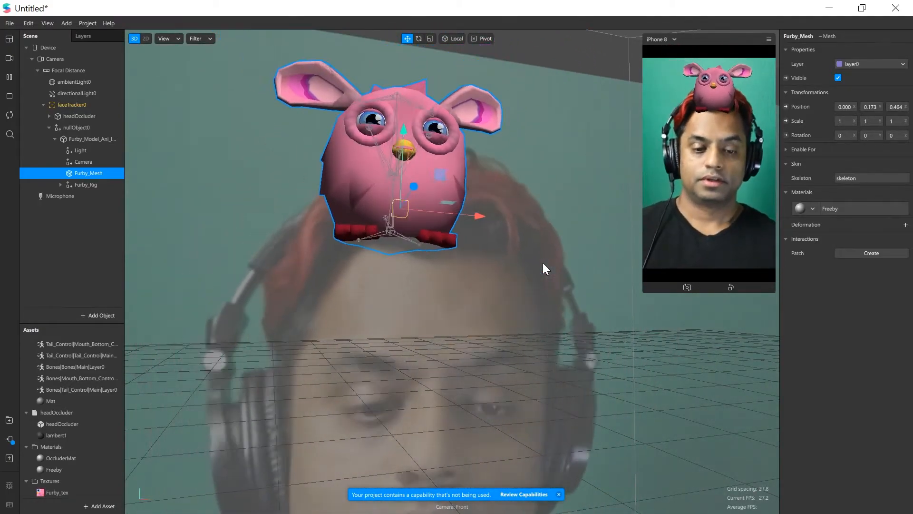
scroll(543, 263, "down", 6)
middle_click_drag(543, 264, 479, 269)
scroll(480, 269, "up", 3)
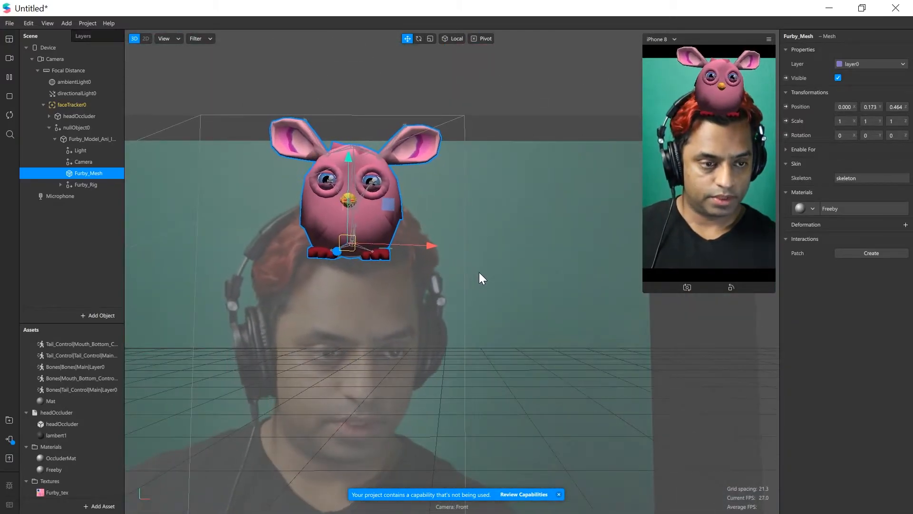
scroll(506, 280, "up", 2)
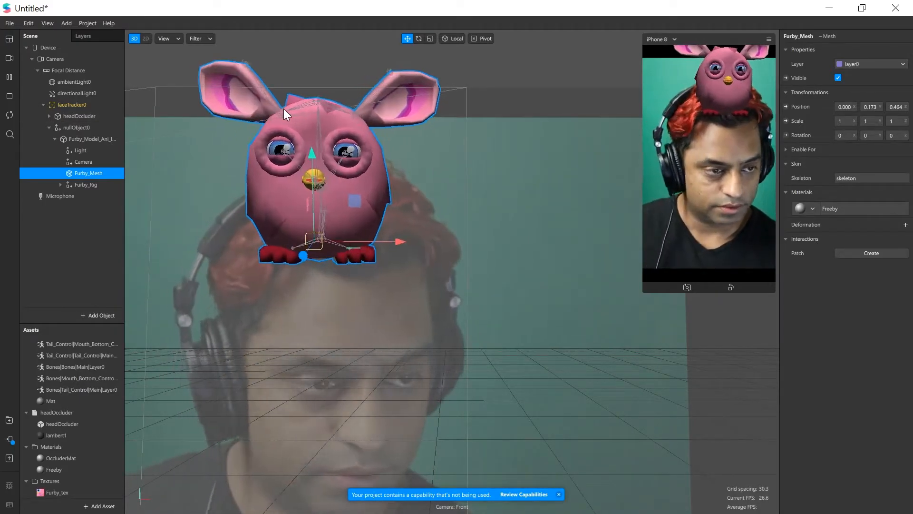
left_click(80, 93)
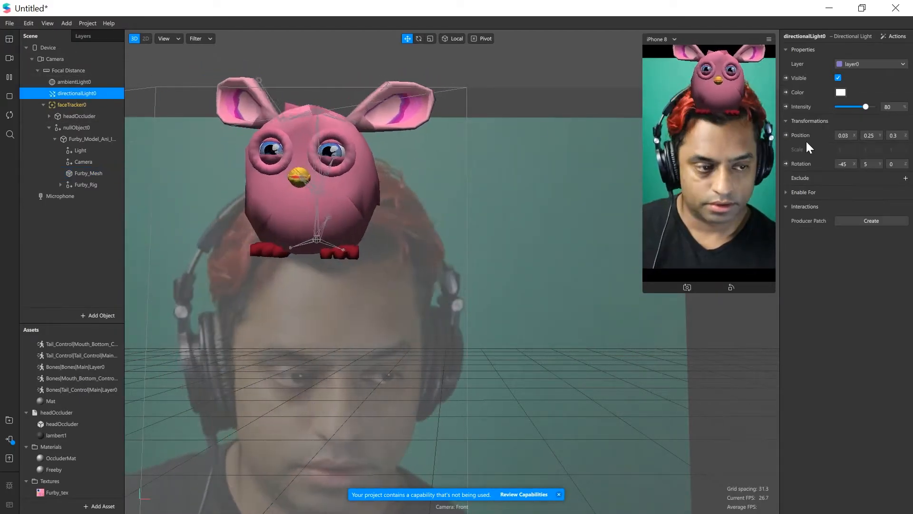
left_click_drag(865, 107, 872, 107)
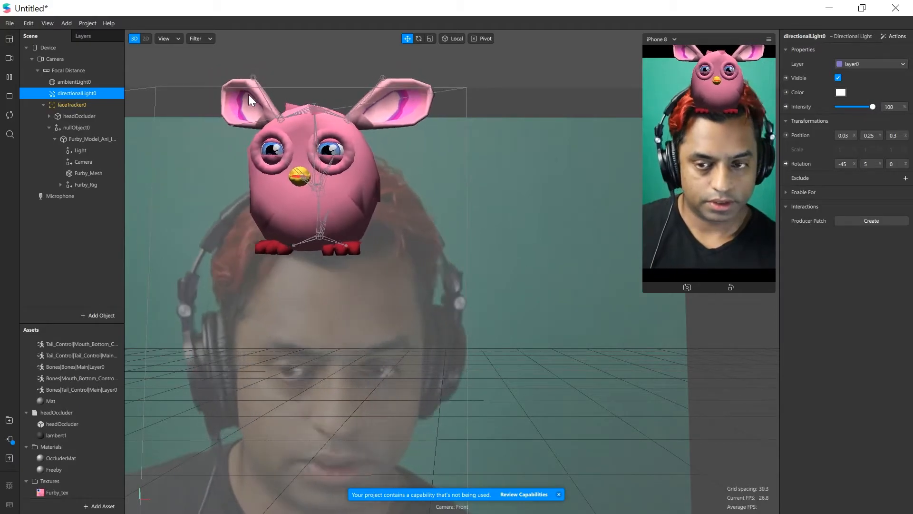
left_click(77, 81)
left_click_drag(848, 106, 854, 106)
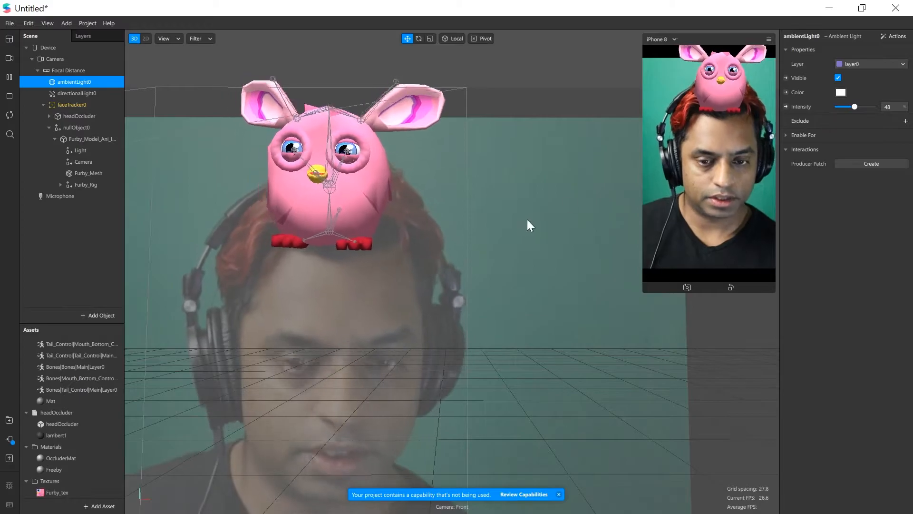
Deselect the ambient light and dismiss the unused-capability notification
right_click_drag(412, 263, 380, 247)
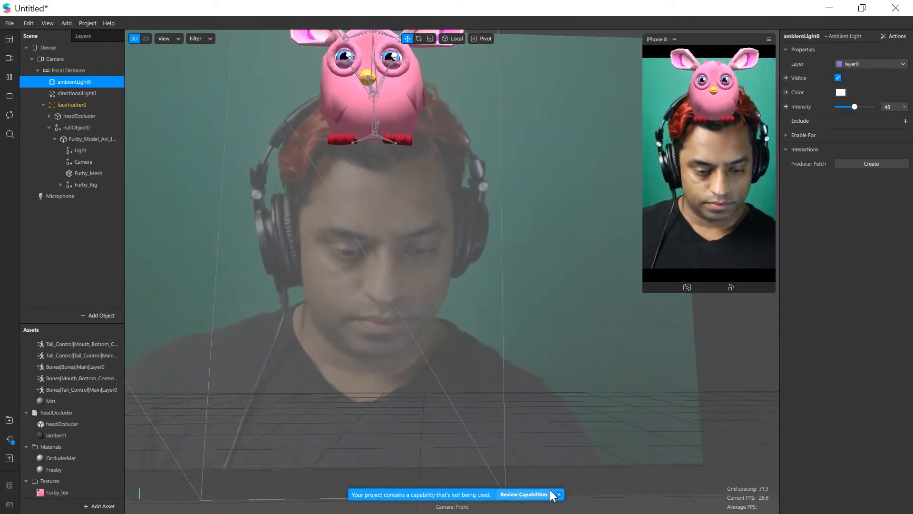
left_click(543, 437)
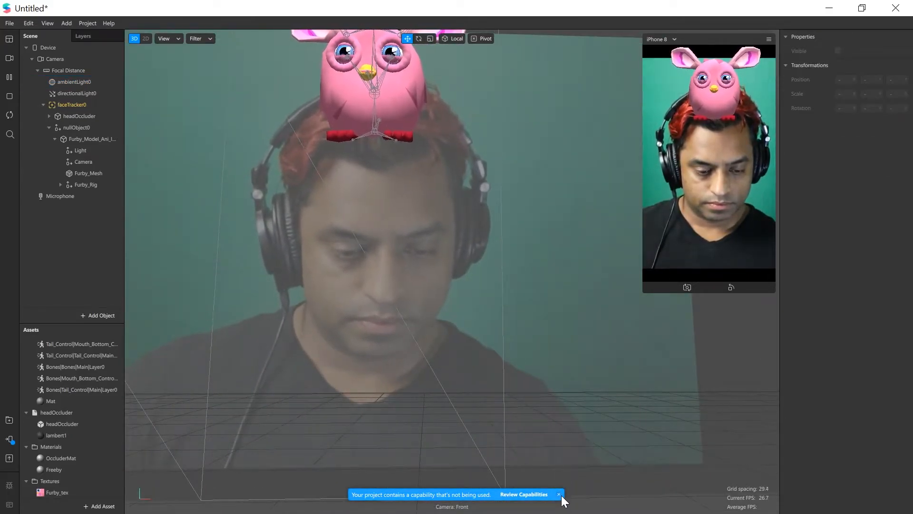
middle_click_drag(380, 320, 375, 330)
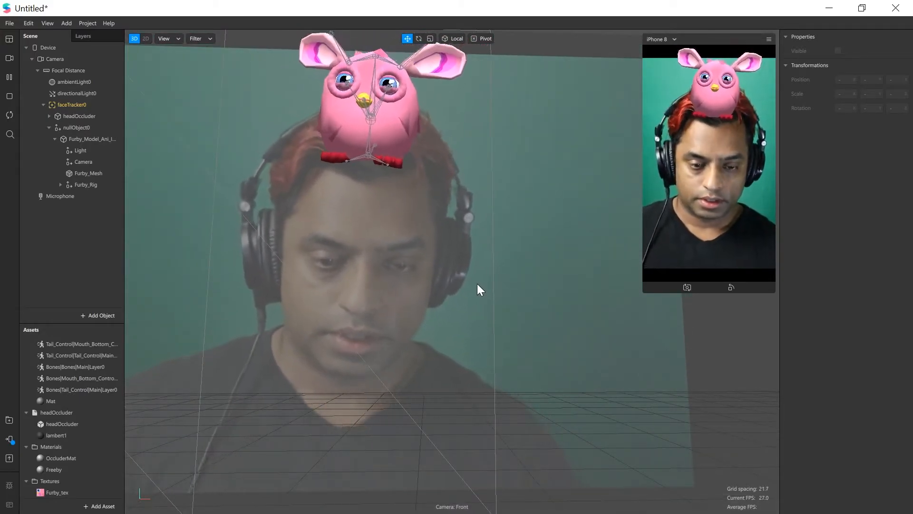
Show the Patch Editor and adjust its height below the viewport
left_click(44, 23)
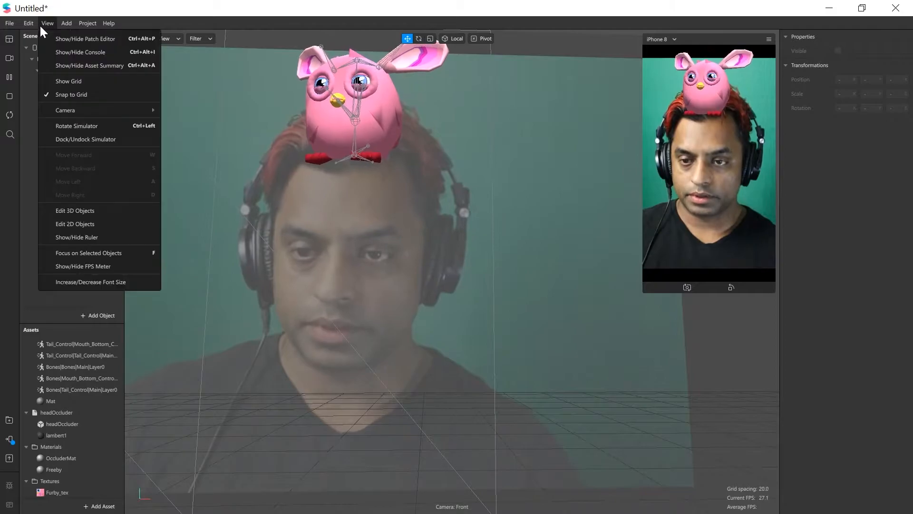
left_click(86, 42)
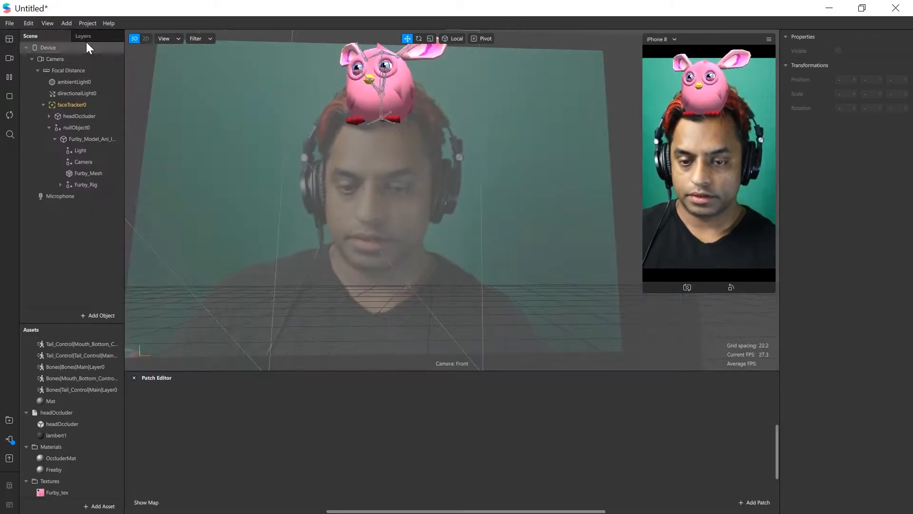
left_click_drag(402, 371, 398, 308)
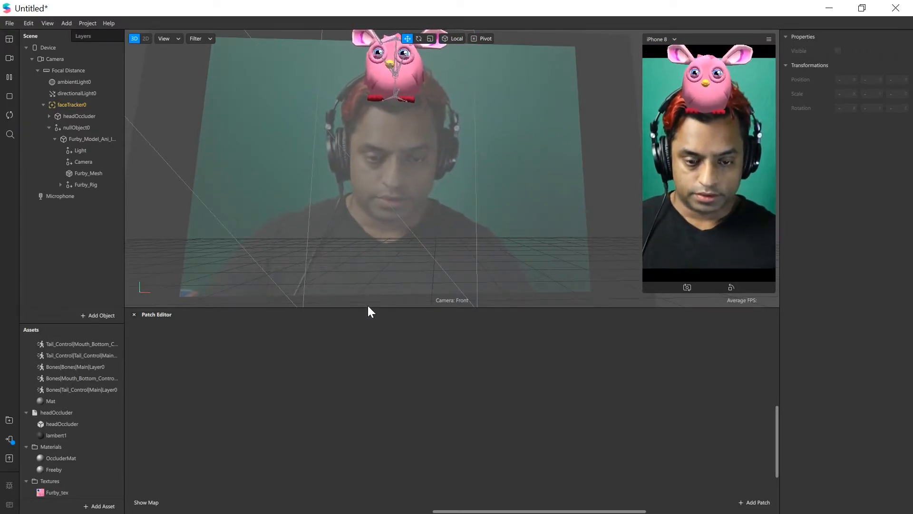
left_click_drag(363, 307, 377, 327)
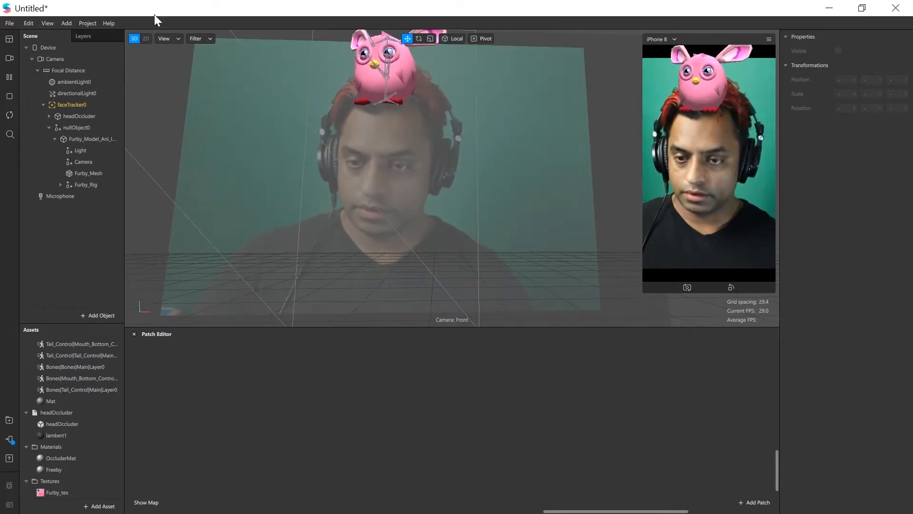
Add a Face Finder patch to the Patch Editor
left_click(75, 107)
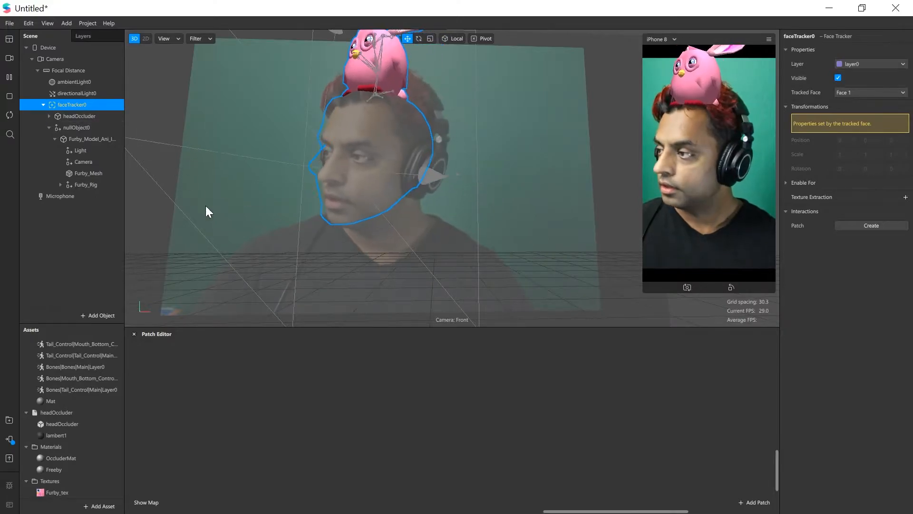
right_click(245, 369)
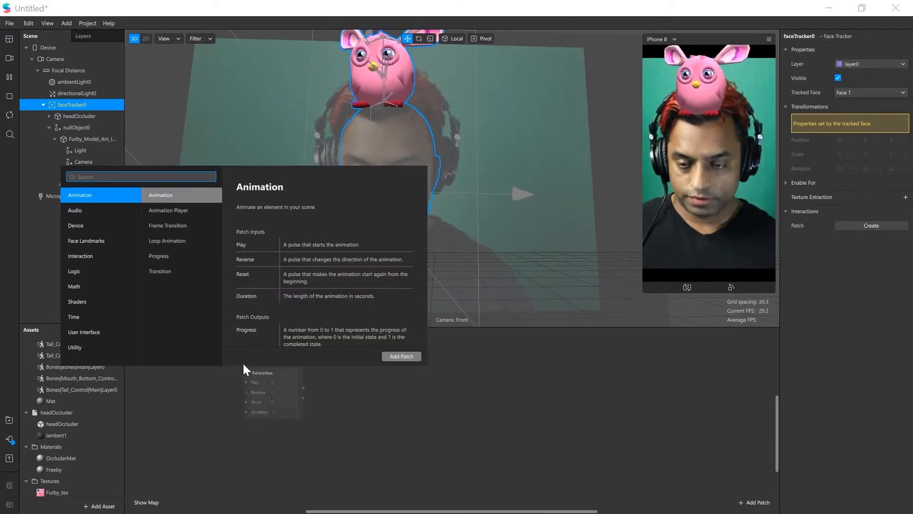
type("face")
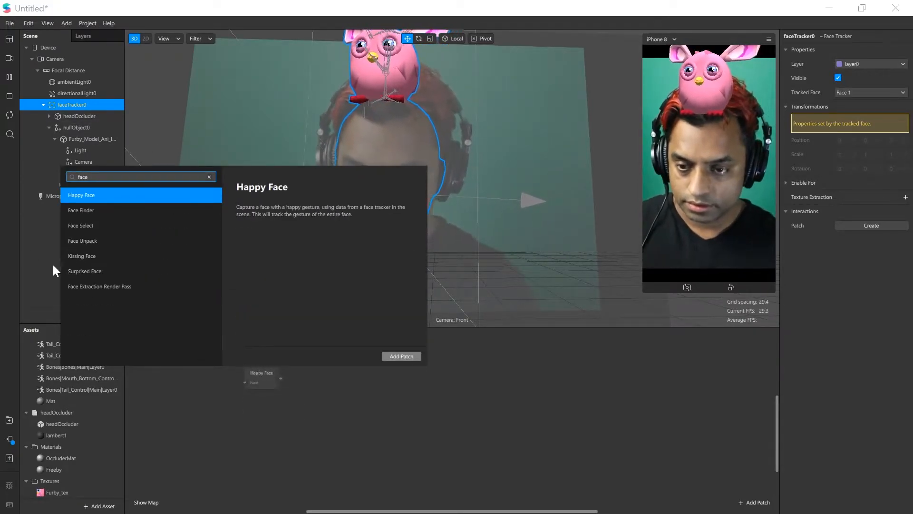
left_click(78, 212)
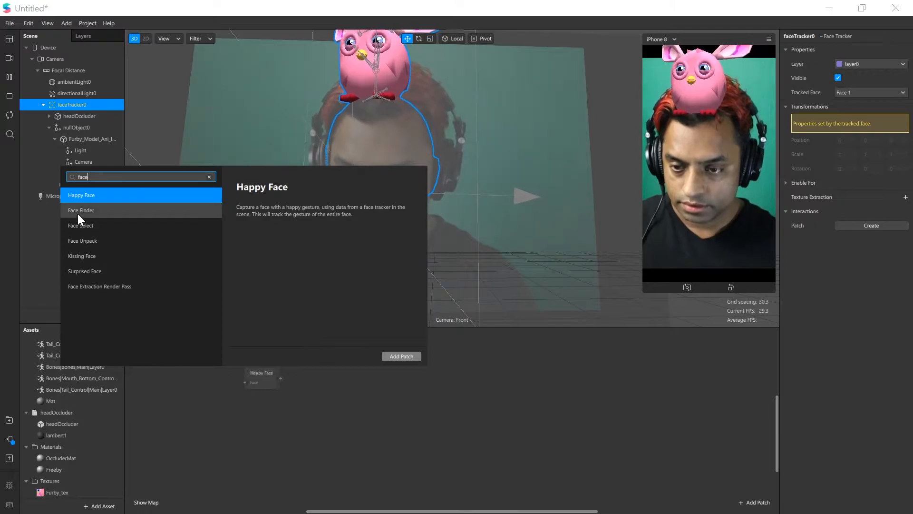
left_click(400, 356)
left_click_drag(261, 385, 266, 395)
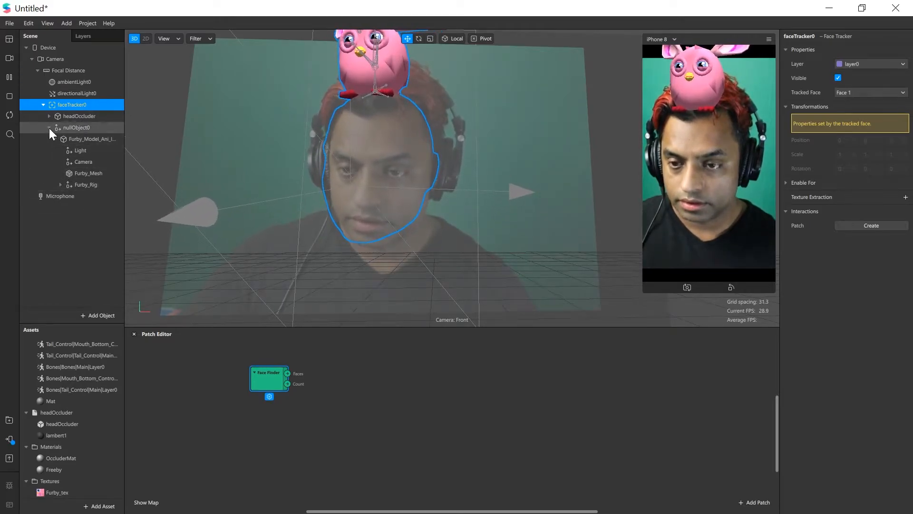
Bring faceTracker0 into the Patch Editor with its Face Finder and Face Select chain, and arrange the patches in a larger editor area
left_click_drag(84, 104, 364, 372)
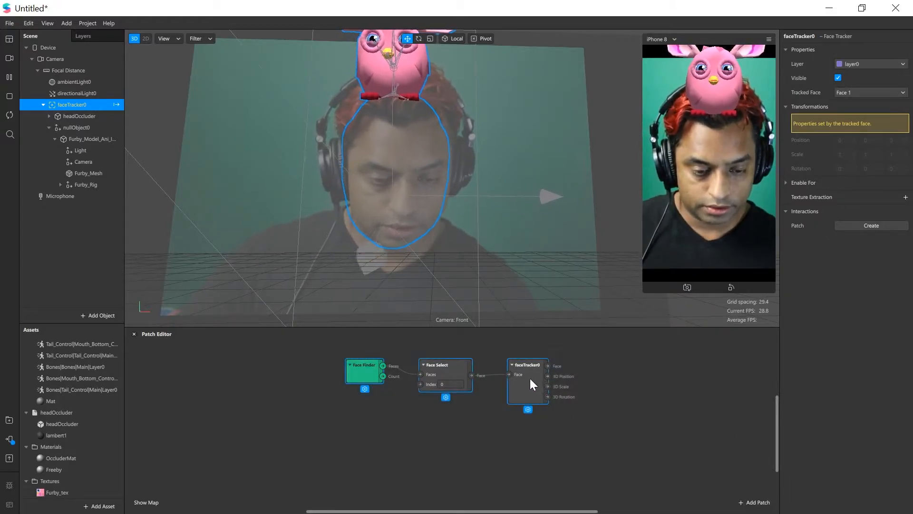
left_click_drag(530, 378, 365, 396)
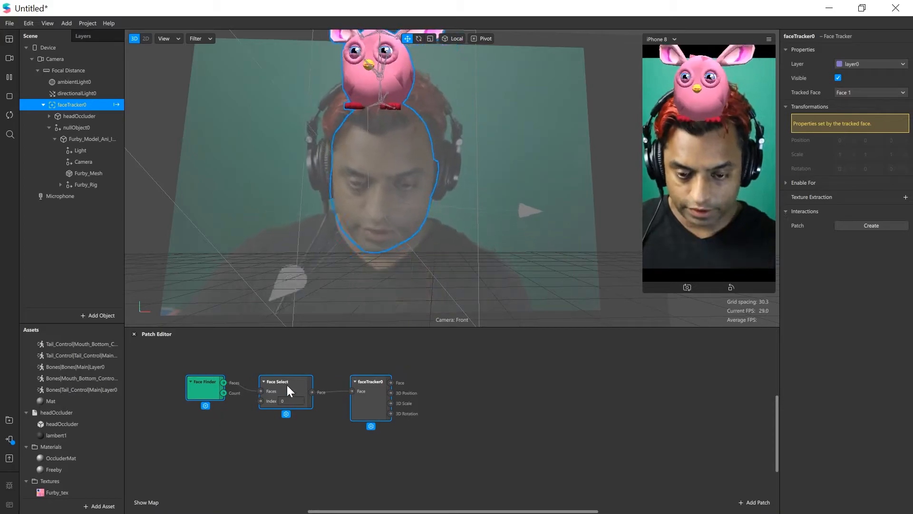
left_click(364, 406)
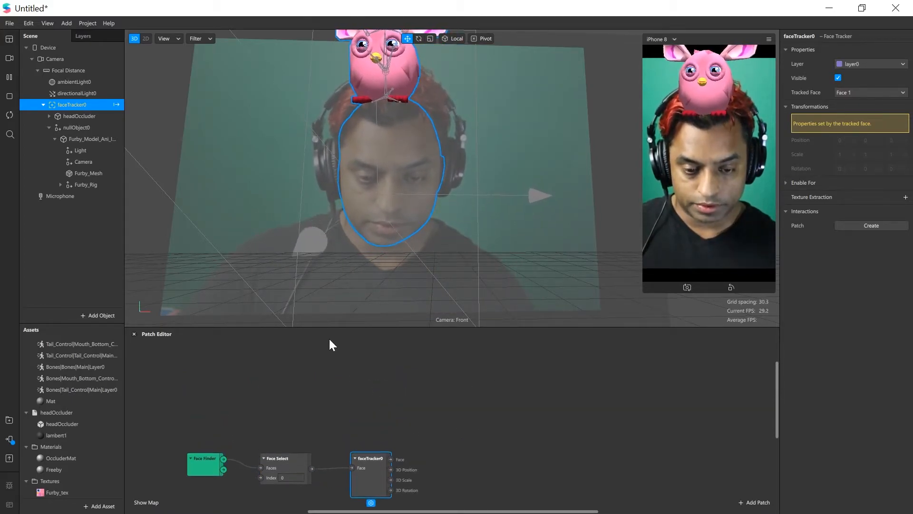
left_click_drag(326, 328, 317, 243)
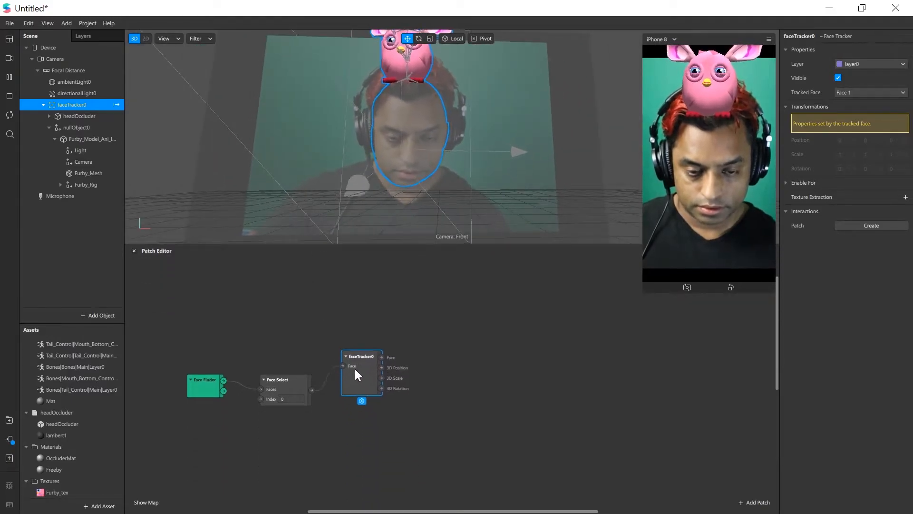
scroll(383, 389, "up", 3)
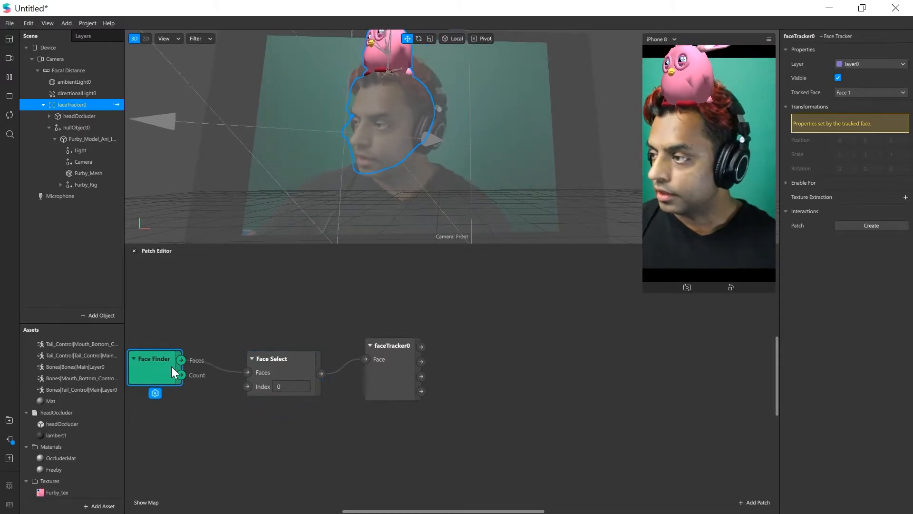
left_click_drag(171, 359, 184, 359)
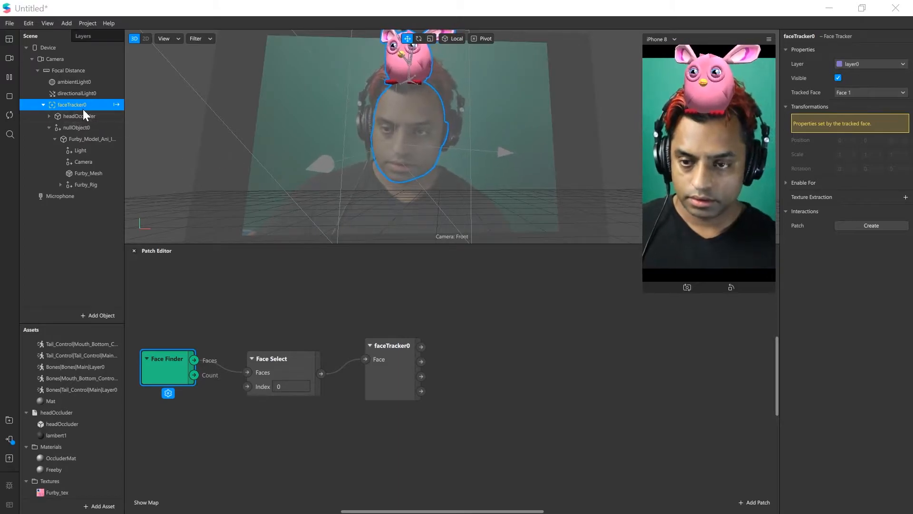
Create a 3D Rotation patch for nullObject0 and drive it with faceTracker0's 3D Rotation output
left_click(83, 129)
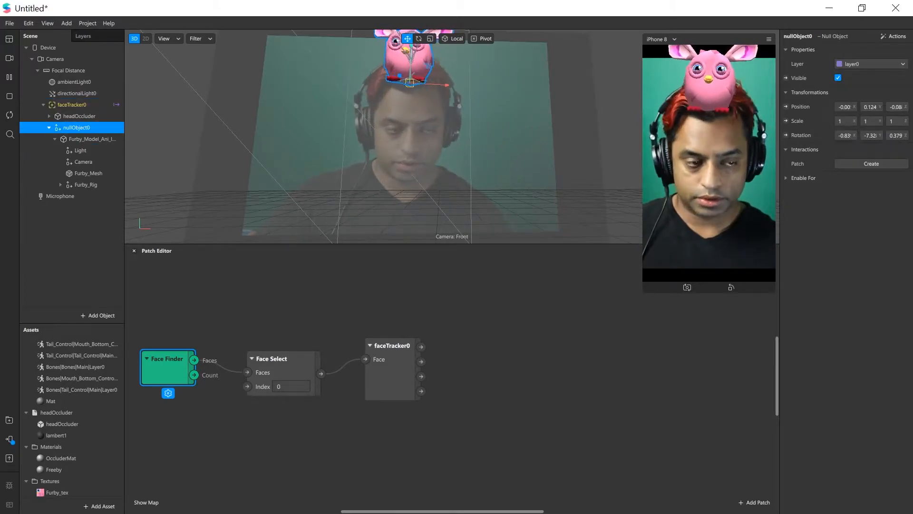
left_click(786, 135)
left_click_drag(490, 394, 521, 343)
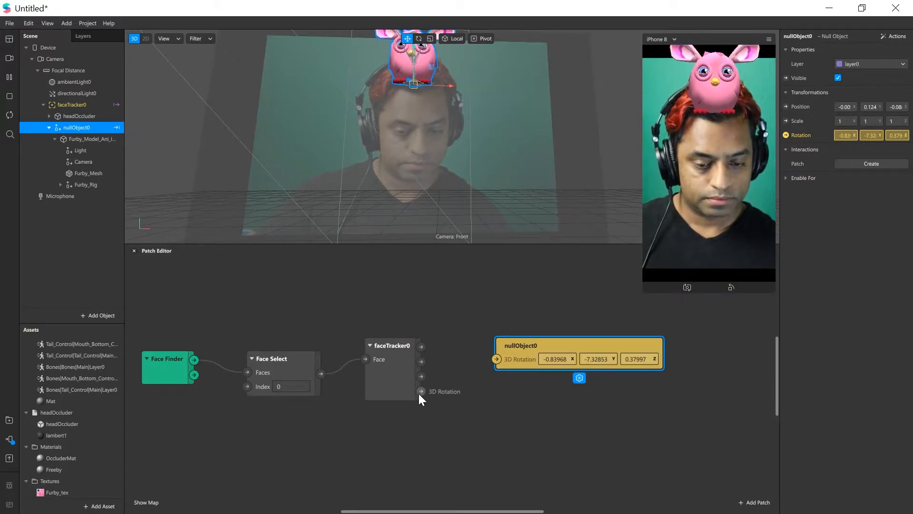
left_click_drag(421, 391, 497, 360)
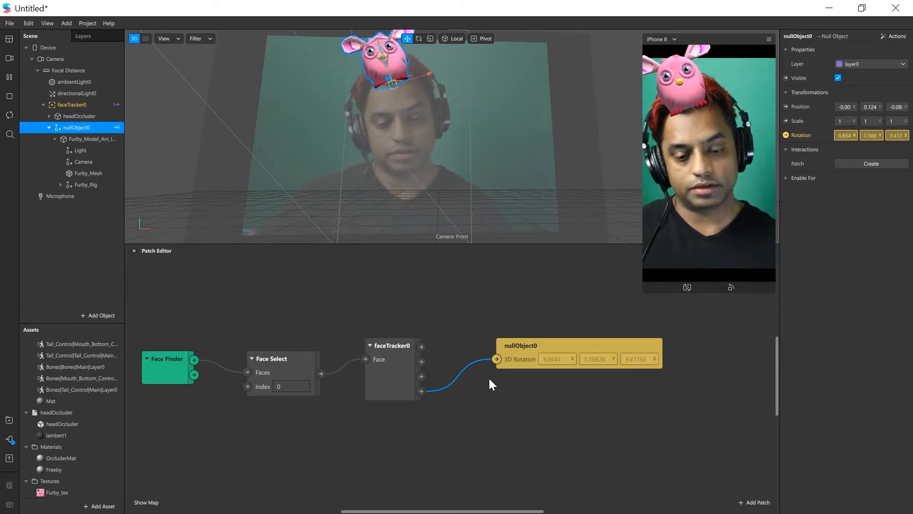
left_click_drag(530, 348, 505, 345)
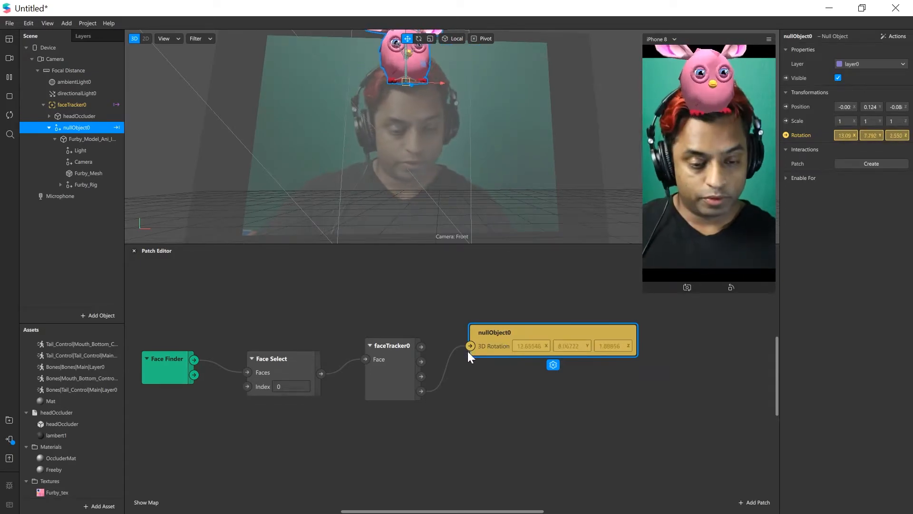
Insert a Delay patch between faceTracker0's 3D Rotation output and nullObject0's 3D Rotation input
double_click(462, 391)
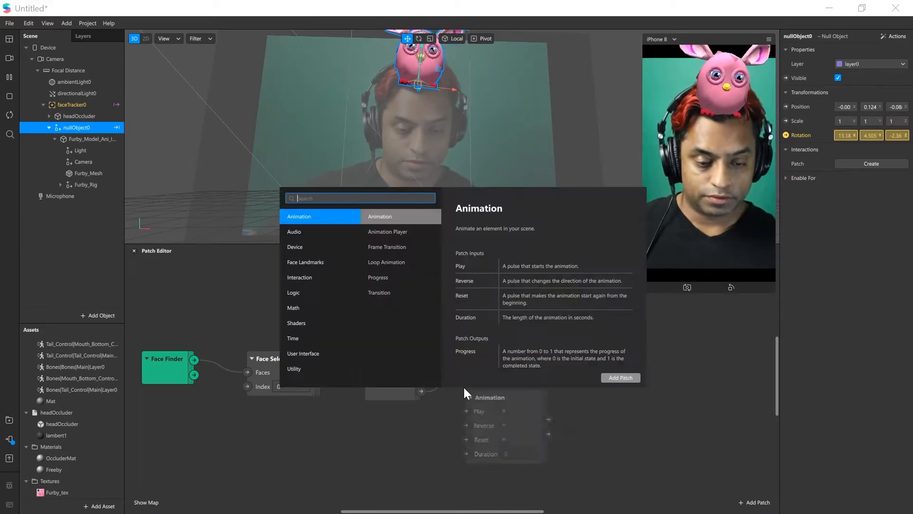
type("del")
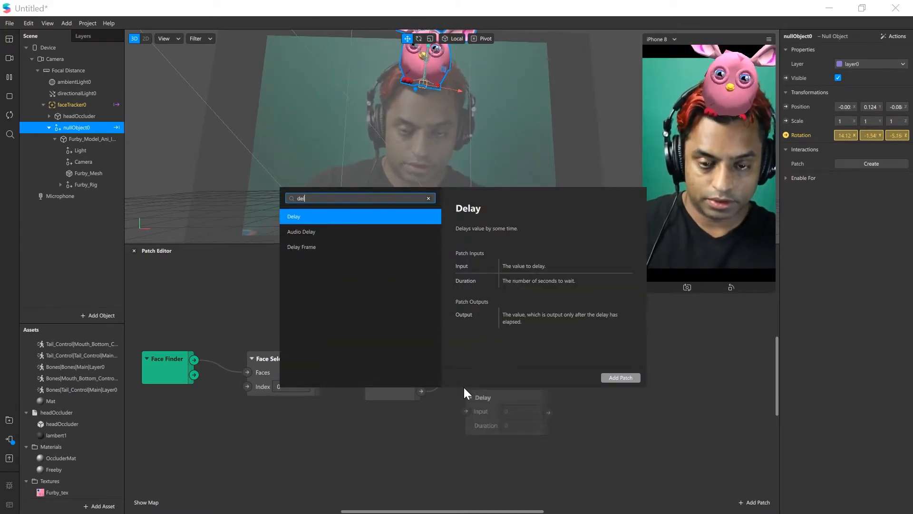
double_click(319, 216)
left_click_drag(526, 326, 565, 326)
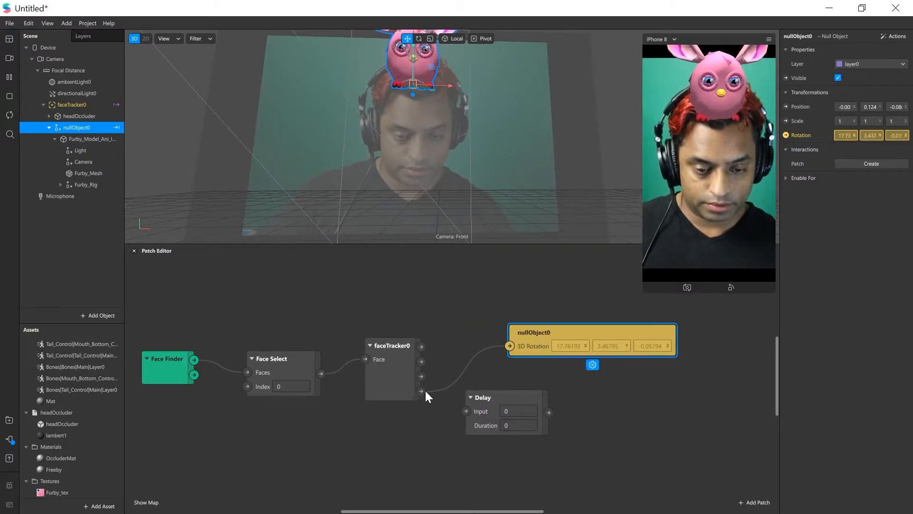
left_click_drag(420, 391, 468, 400)
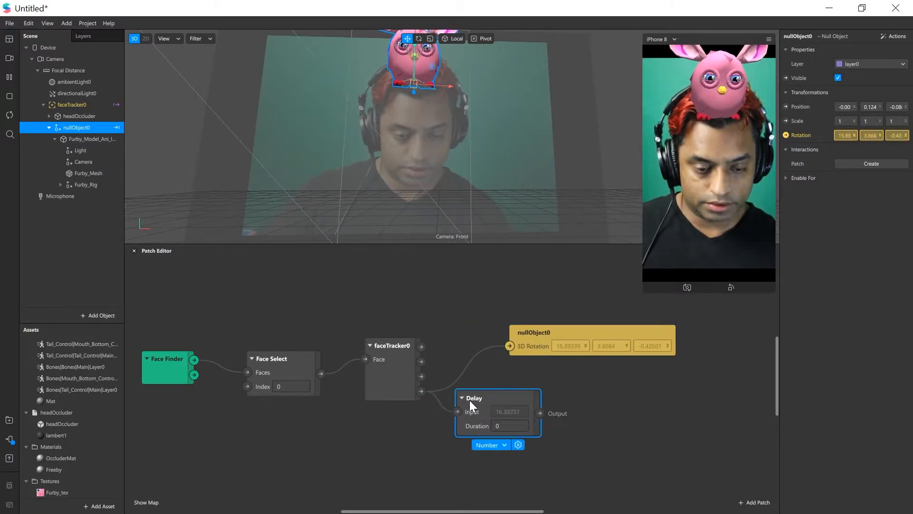
left_click_drag(539, 413, 608, 346)
left_click_drag(515, 393, 514, 365)
Try a duration of 1 on the Delay patch
scroll(472, 397, "right", 1)
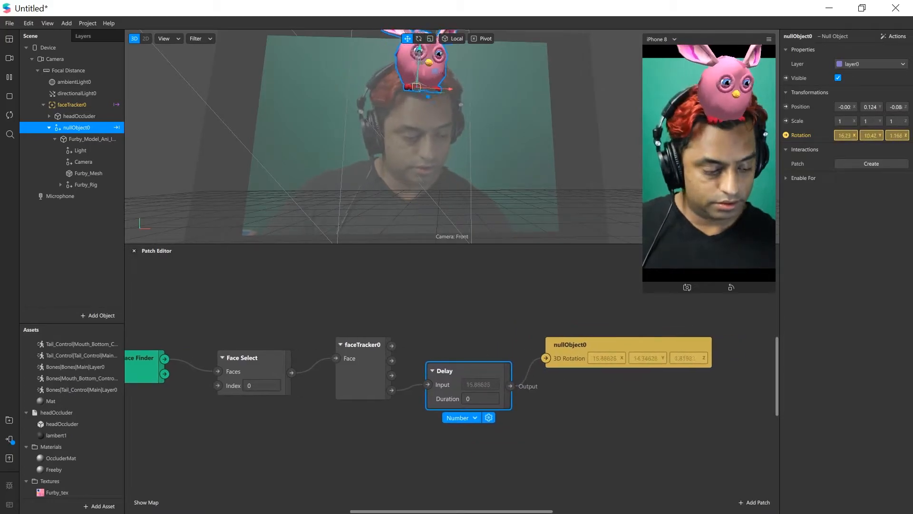
scroll(452, 409, "right", 1)
key("Return")
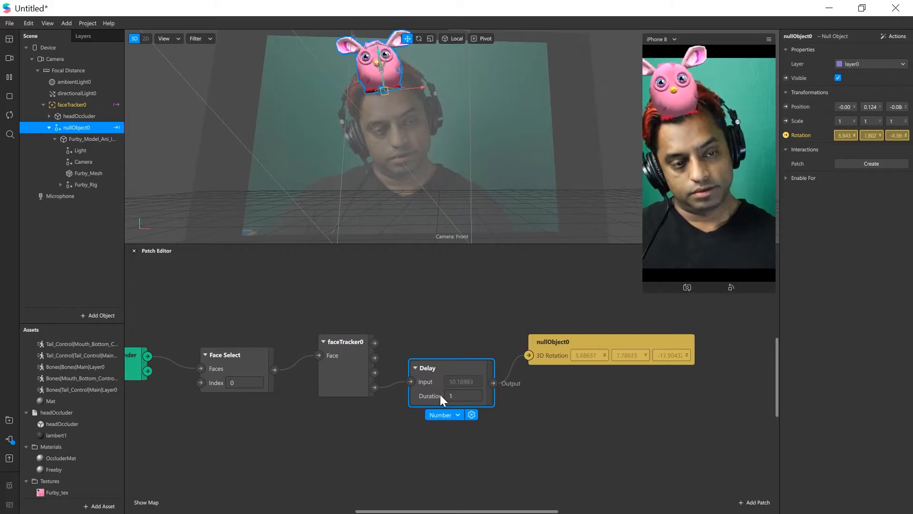
Set the Delay patch's duration to 0.3
middle_click_drag(437, 392, 393, 389)
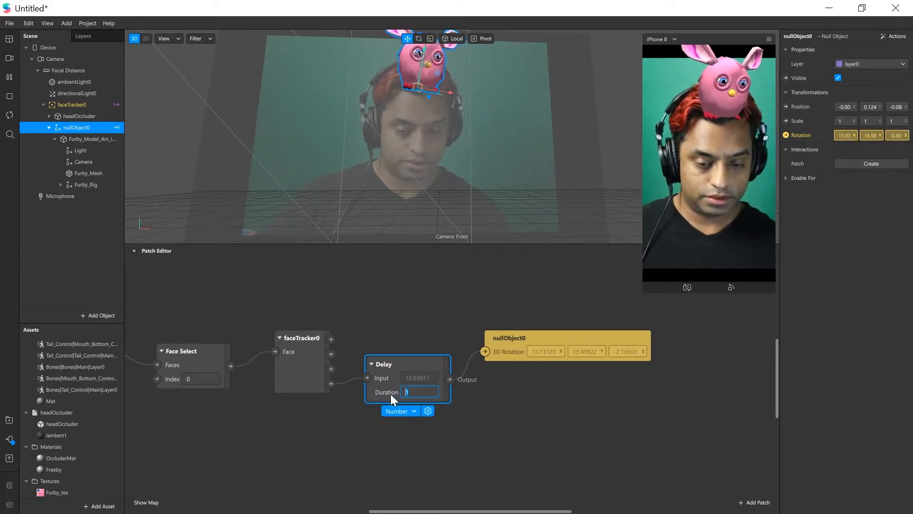
type("0.3")
key("Return")
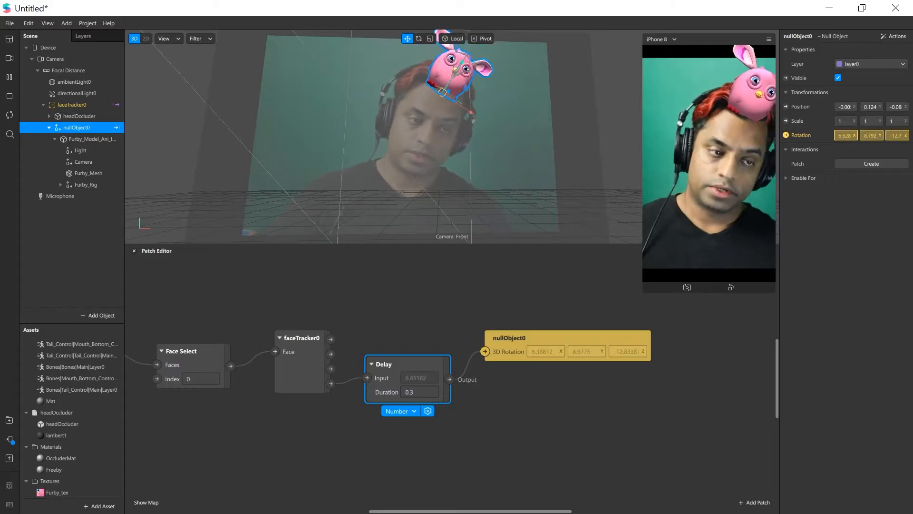
Expand the Furby_Rig hierarchy through Bones, skeleton and Pelvis to the joints under Mid, widening the scene list for the full names
left_click_drag(398, 245, 404, 298)
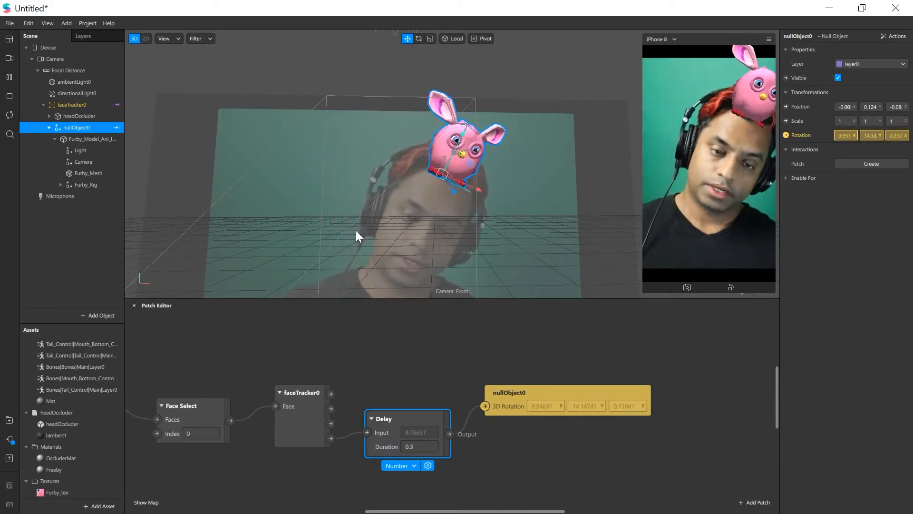
left_click_drag(333, 298, 324, 241)
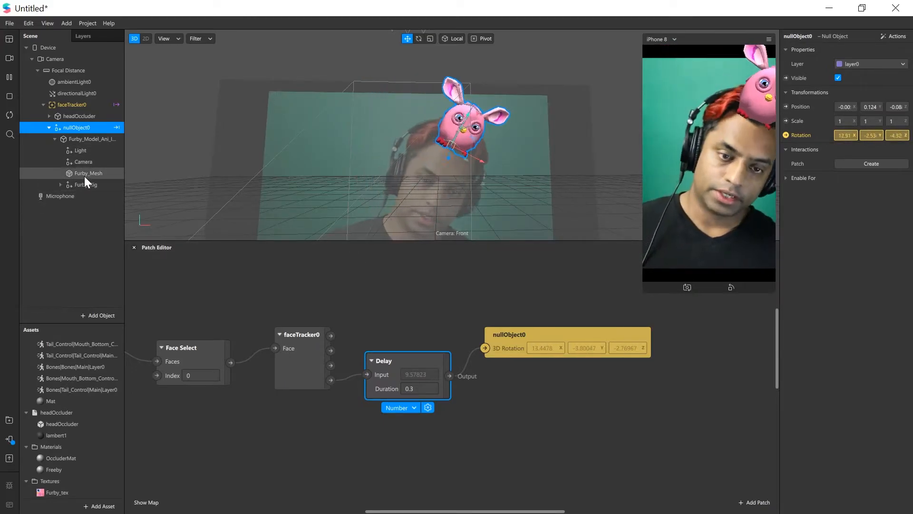
left_click(60, 185)
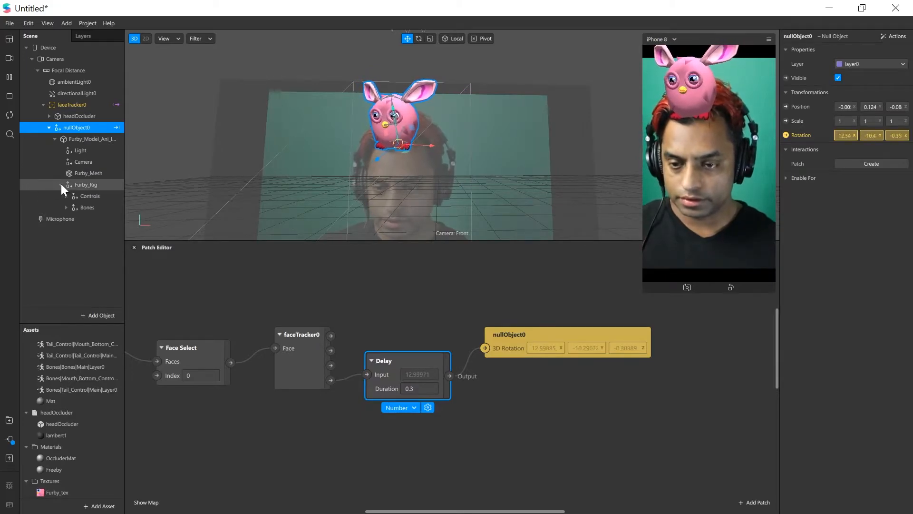
left_click(66, 207)
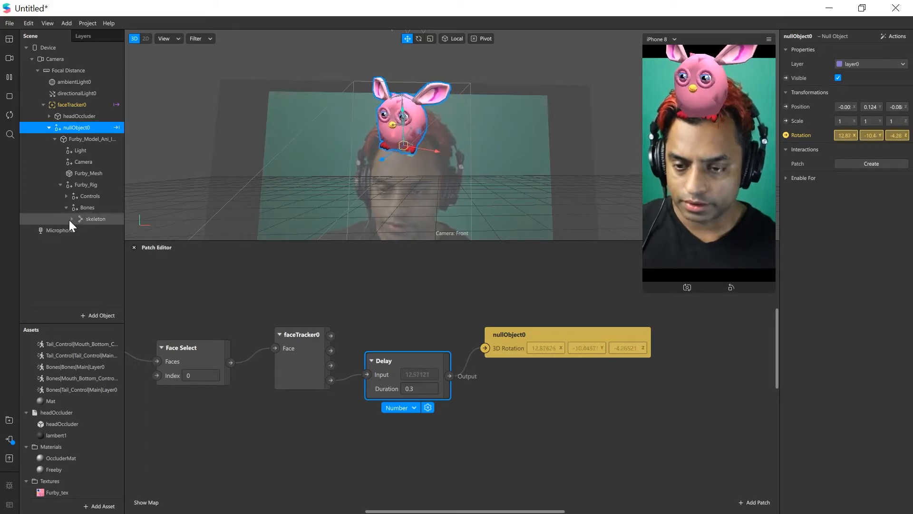
left_click(72, 219)
left_click(78, 230)
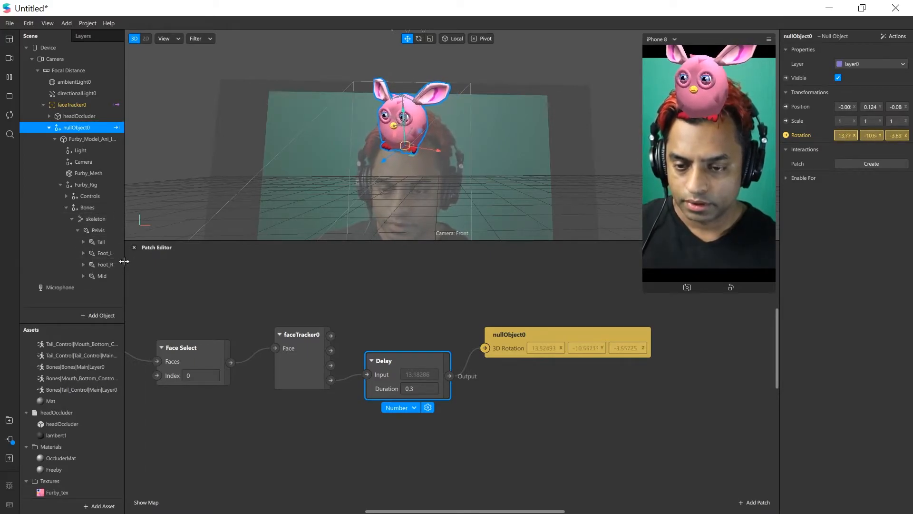
left_click_drag(124, 262, 170, 265)
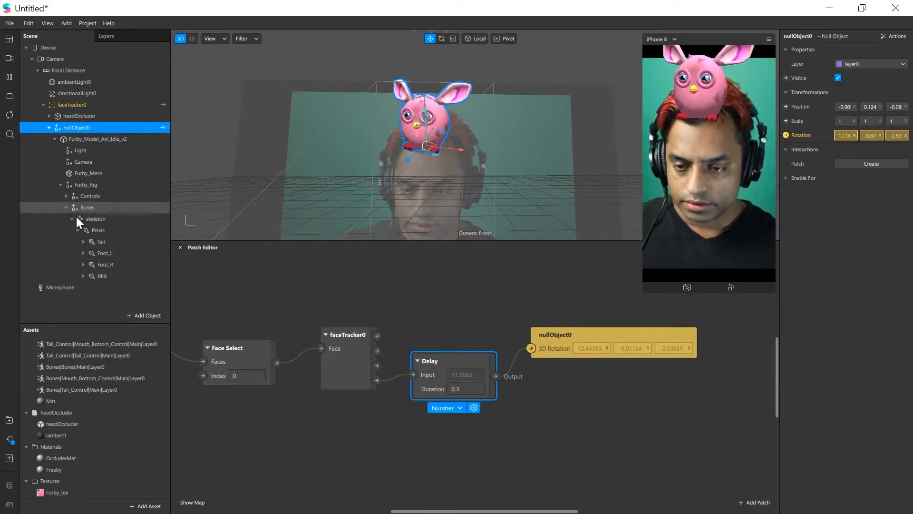
left_click(83, 276)
scroll(84, 259, "down", 3)
scroll(81, 253, "down", 2)
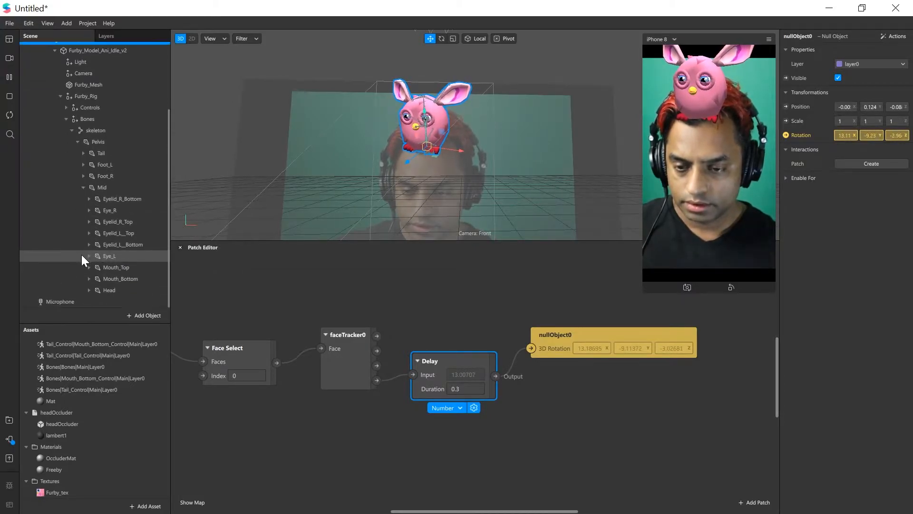
Expand the Head joint under Mid and select the Ear_L and Ear_R joints together
left_click(126, 199)
left_click(127, 244)
left_click(123, 267)
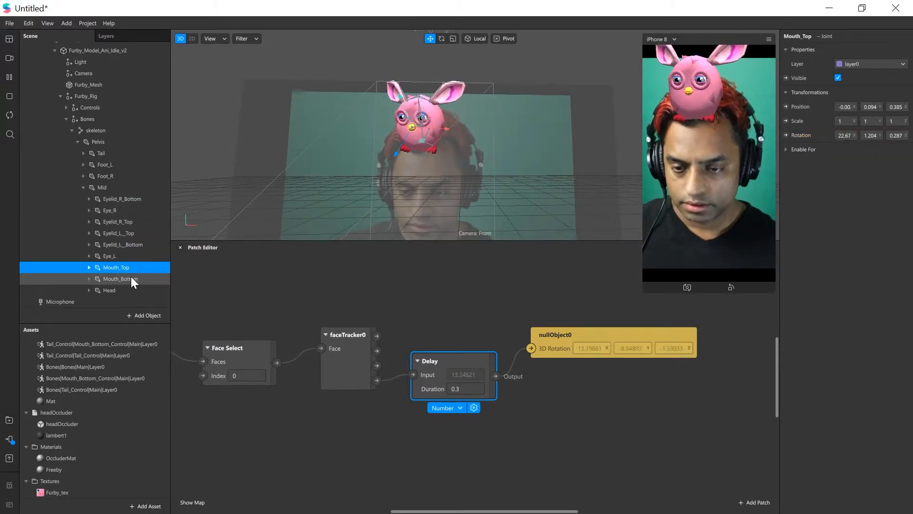
left_click(90, 289)
scroll(173, 272, "down", 2)
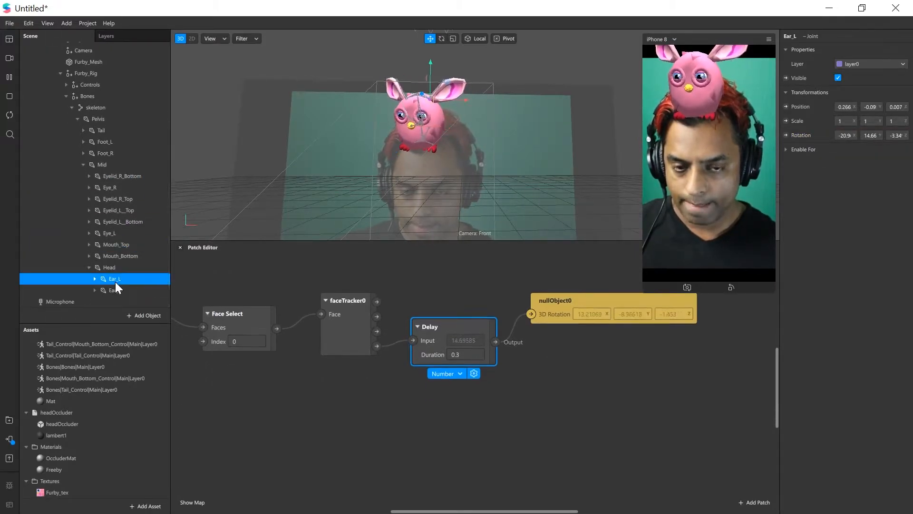
left_click(115, 279)
left_click(118, 290, "shift")
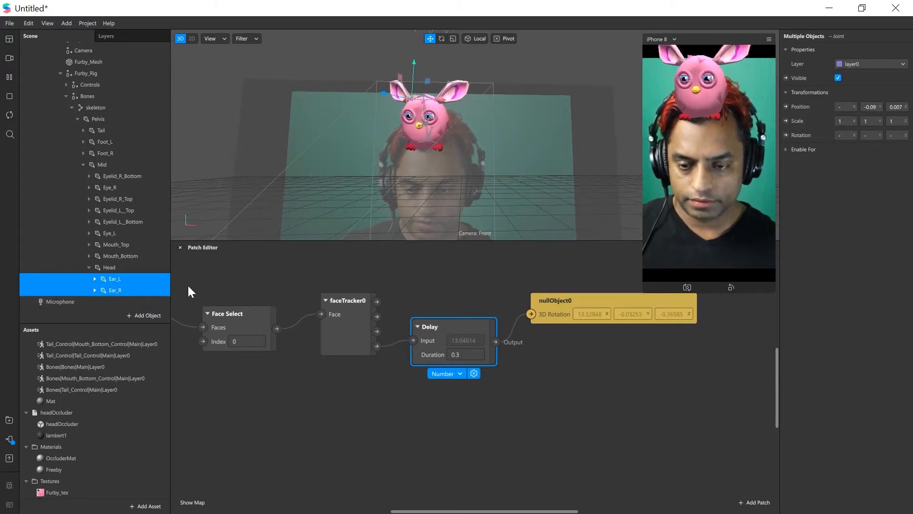
Create 3D Rotation patches for Ear_L and Ear_R and stack them below the nullObject0 patch
left_click(786, 135)
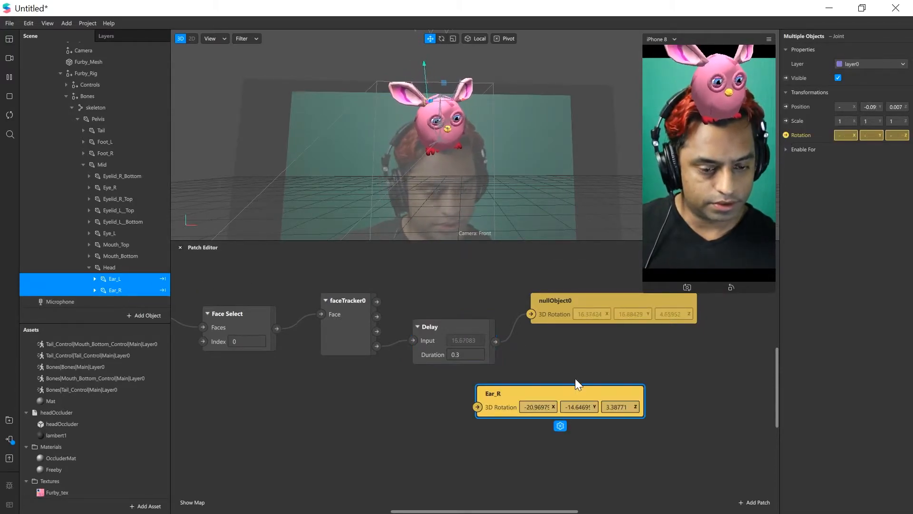
left_click_drag(648, 437, 640, 450)
left_click_drag(572, 387, 637, 384)
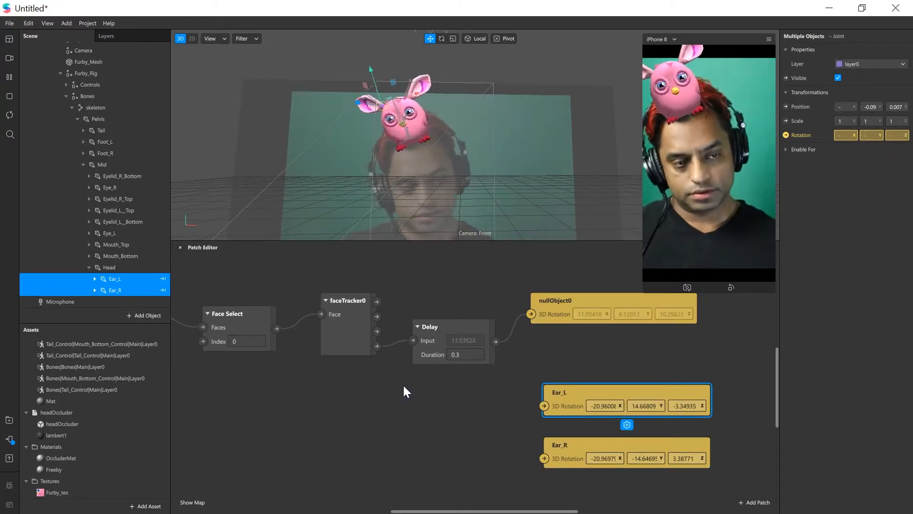
left_click(561, 305)
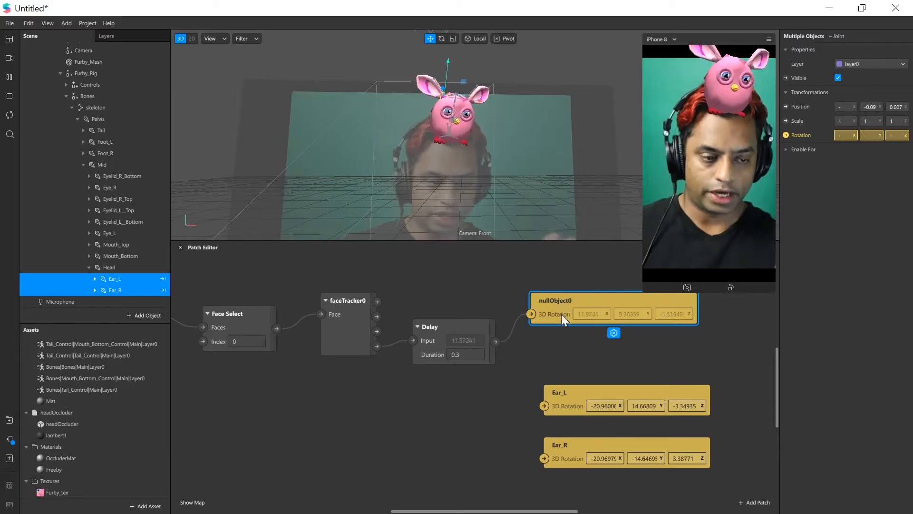
Add a second Delay patch fed by faceTracker0's 3D Rotation output and set its duration to 0.5
double_click(419, 380)
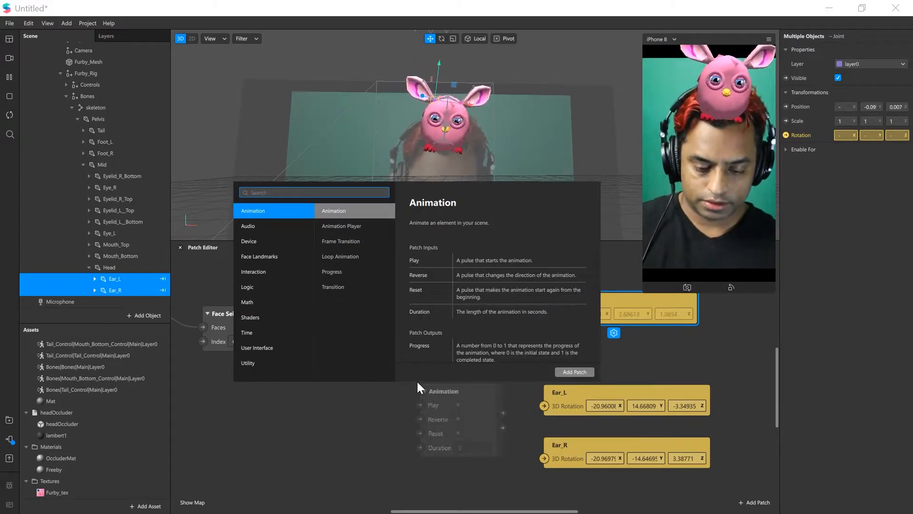
type("delay")
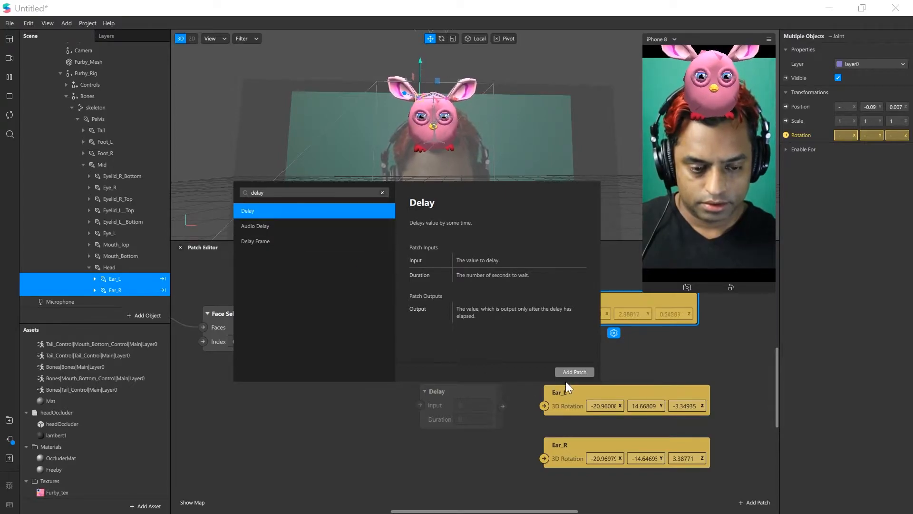
left_click_drag(378, 351, 457, 399)
left_click(451, 400)
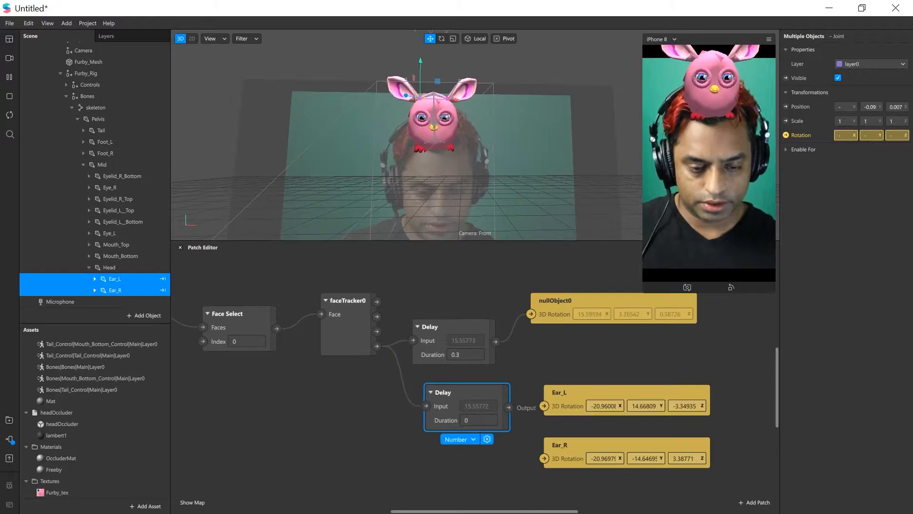
type("0.5")
key("Return")
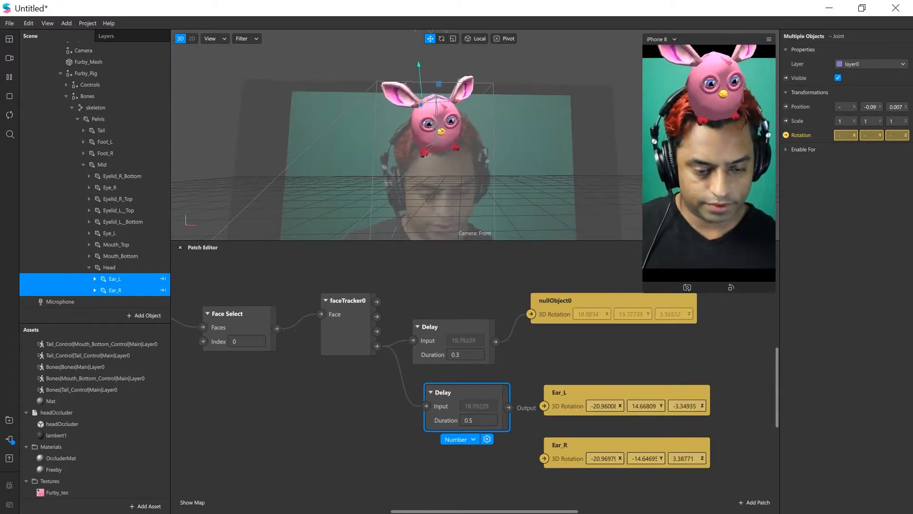
Connect the second Delay's output to the 3D Rotation inputs of Ear_L and Ear_R, shifting both ear patches clear of it
left_click_drag(508, 407, 556, 407)
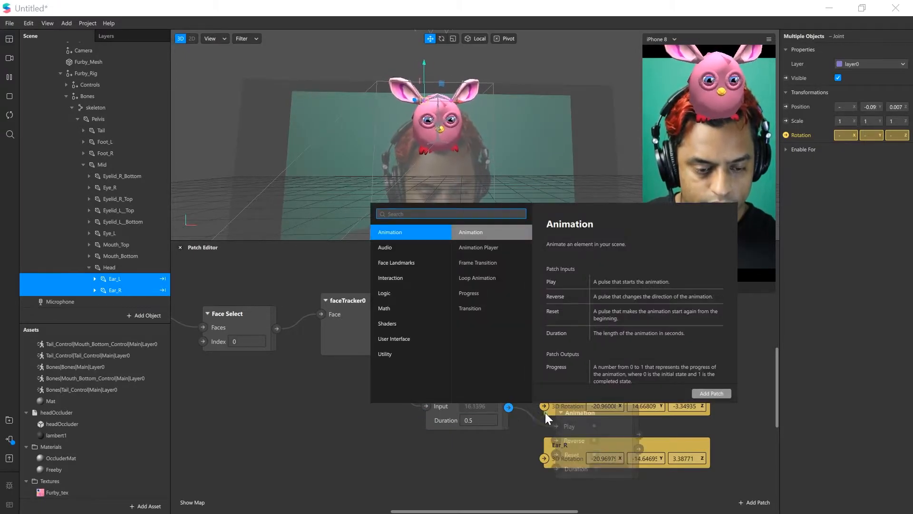
key("Escape")
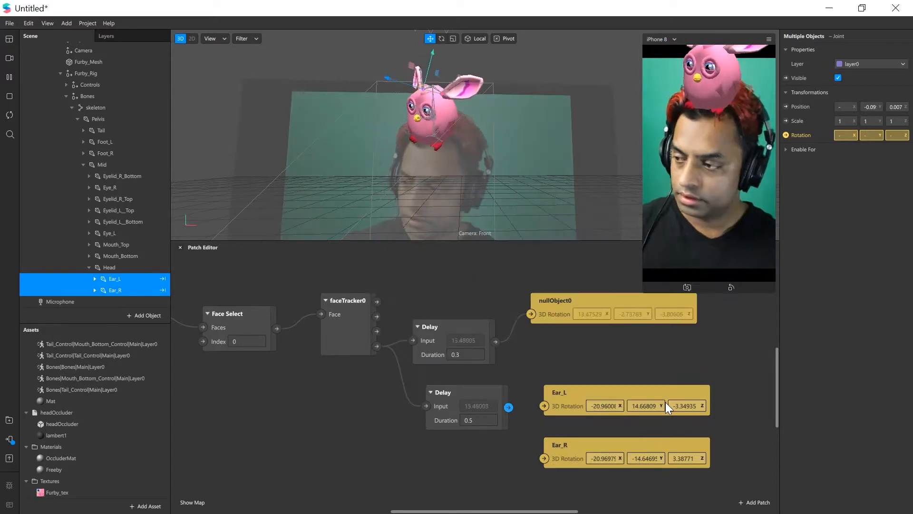
left_click_drag(541, 405, 601, 377)
left_click_drag(543, 458, 597, 430)
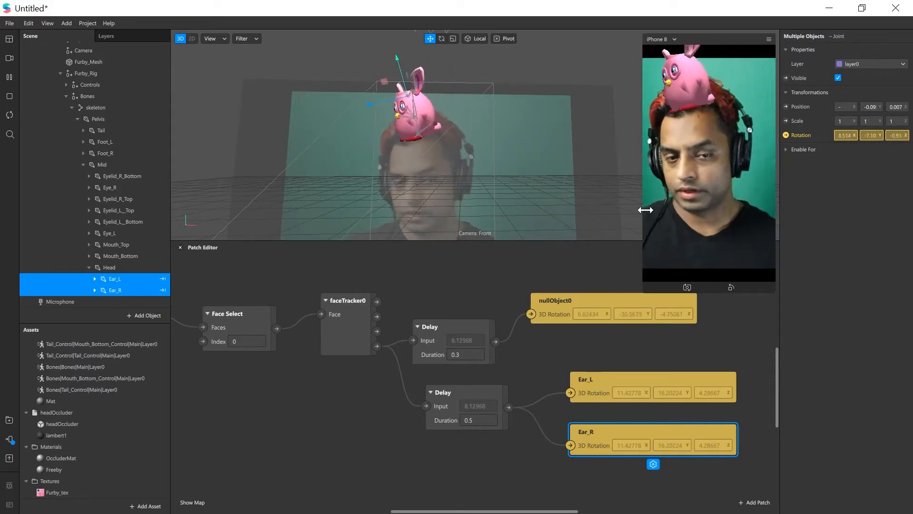
Try a duration of 0.1 on the Delay patch that drives nullObject0
middle_click_drag(485, 429, 456, 428)
middle_click_drag(458, 355, 419, 353)
type(".1")
left_click(419, 354)
left_click(438, 354)
mouse_move(438, 354)
left_mouse_down()
mouse_move(412, 352)
mouse_move(450, 347)
left_mouse_up()
middle_click_drag(442, 347, 465, 348)
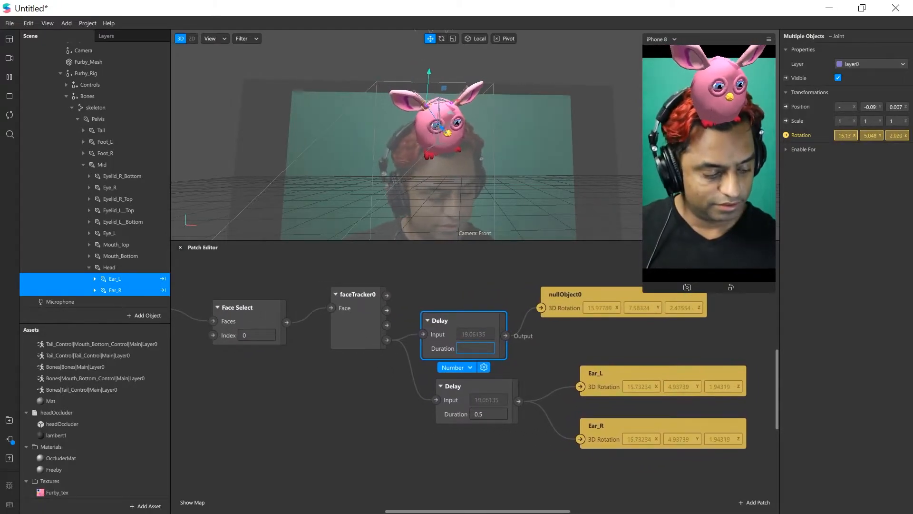
key("Return")
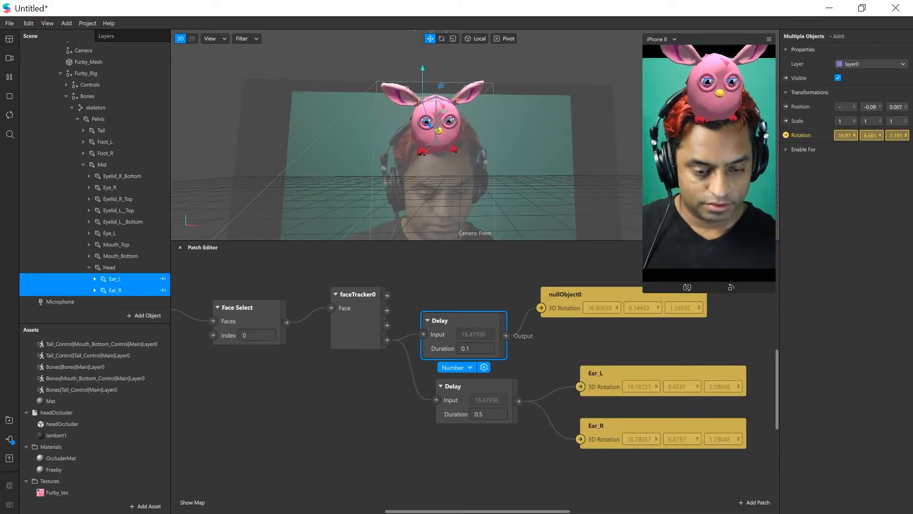
Set the Delay duration to 0.2 for nullObject0 and to 0.4 for the two ears
key("Escape")
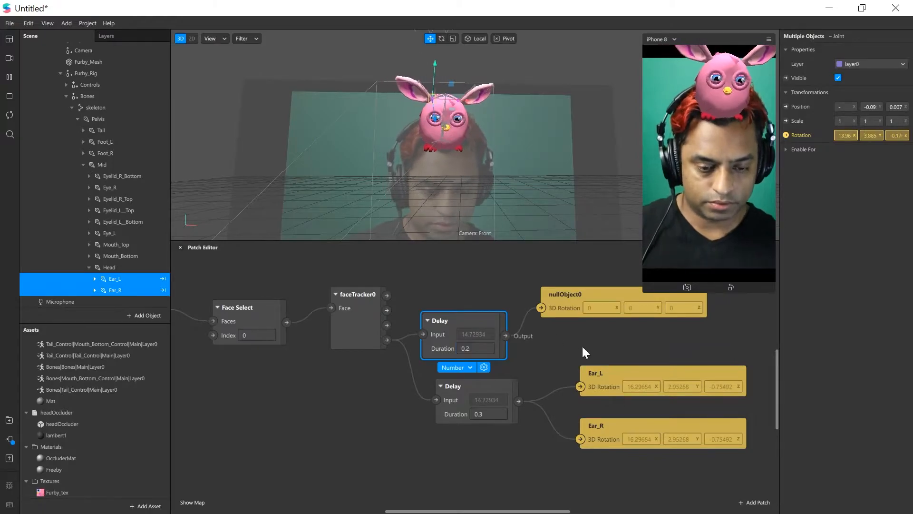
left_click(486, 414)
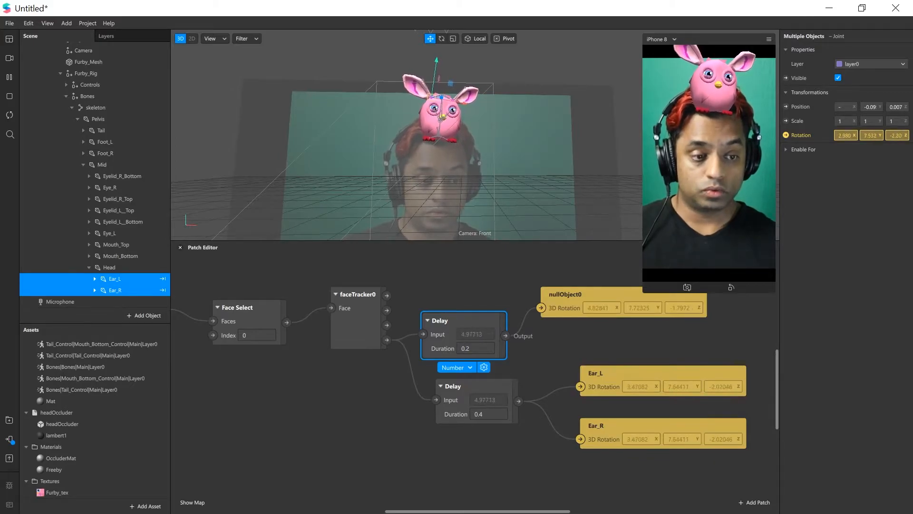
Try out a Mouth Open patch below the Face Select patch and delete it
double_click(317, 412)
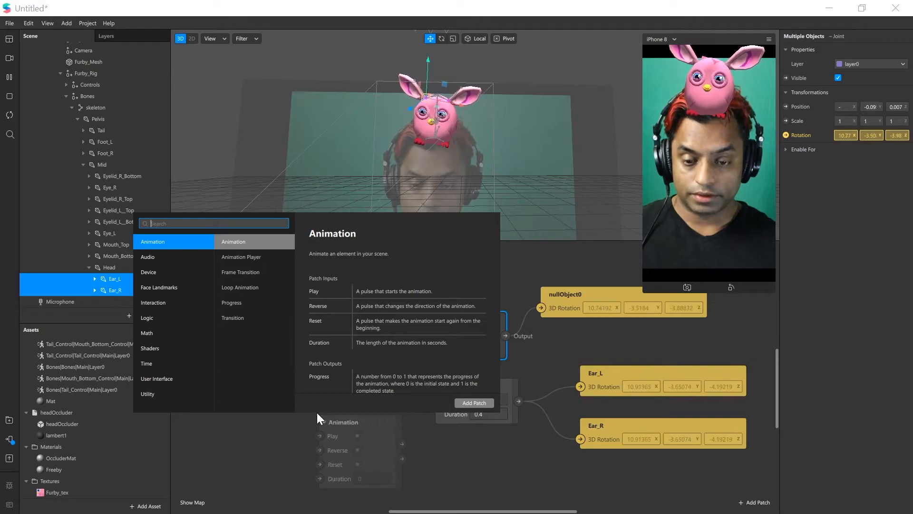
double_click(263, 435)
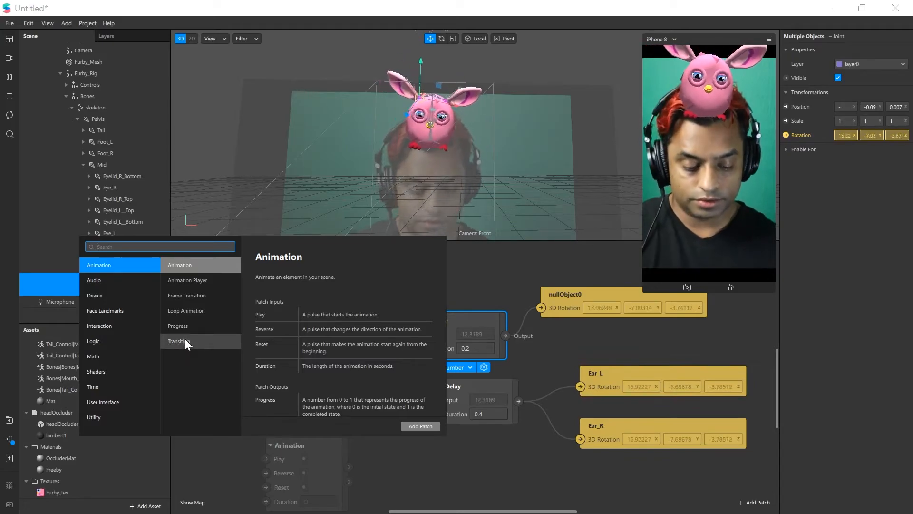
type("mo")
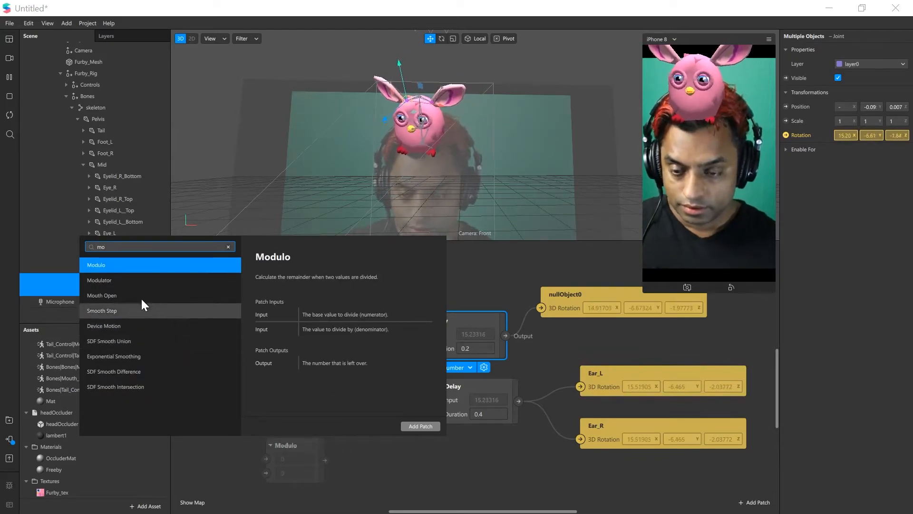
left_click(113, 295)
left_click(420, 426)
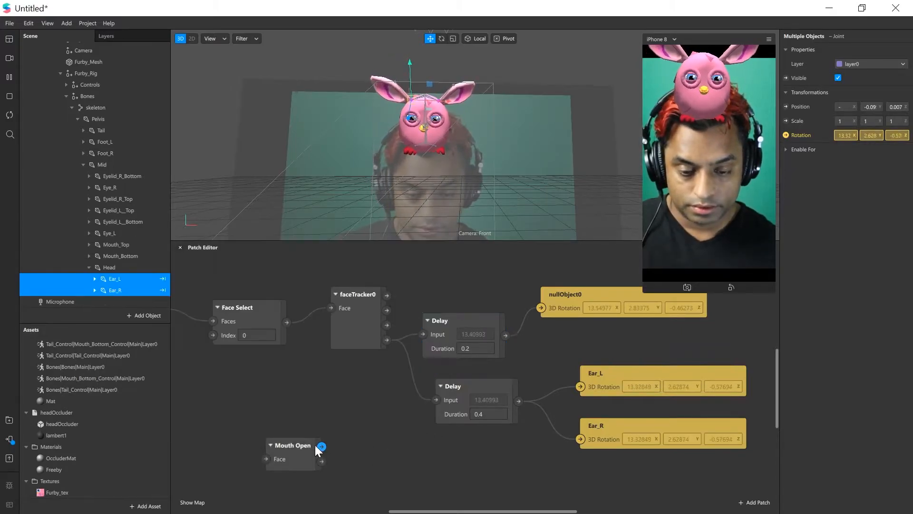
left_click_drag(288, 445, 248, 412)
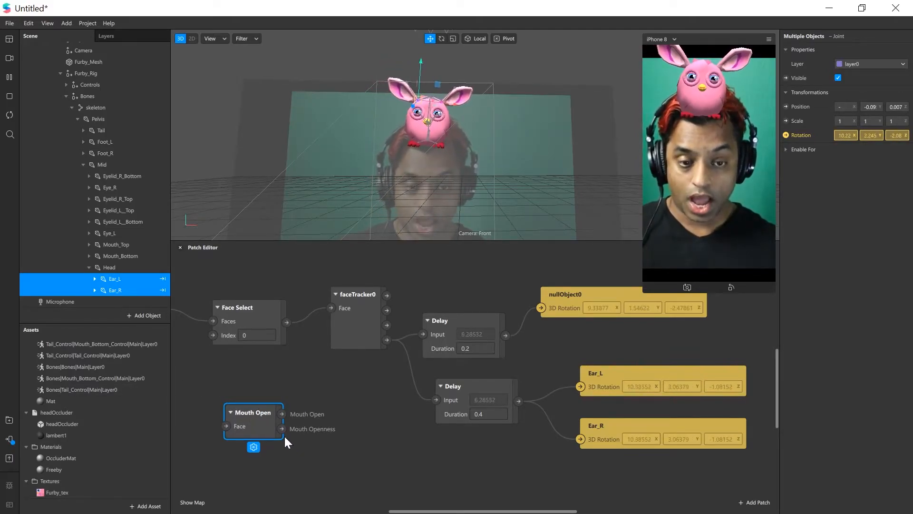
key("Delete")
Add a Smile patch below the Face Select patch
right_click(270, 383)
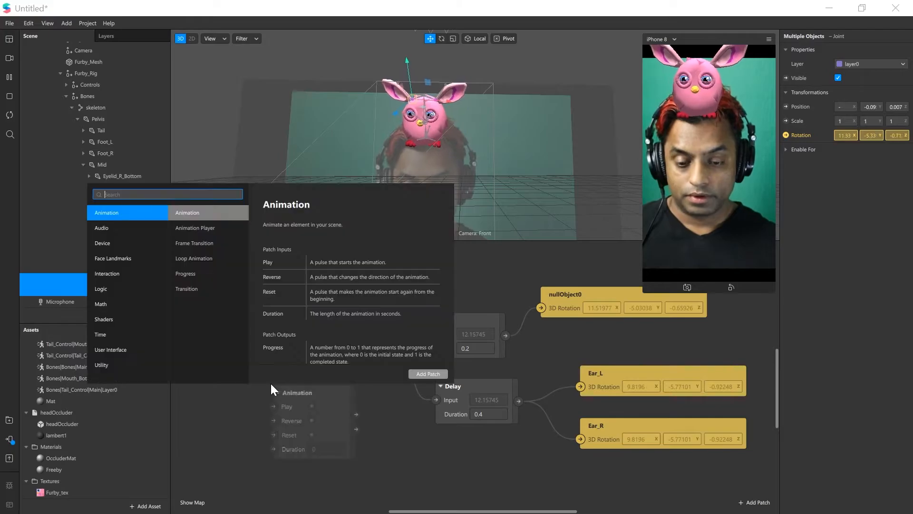
type("smi")
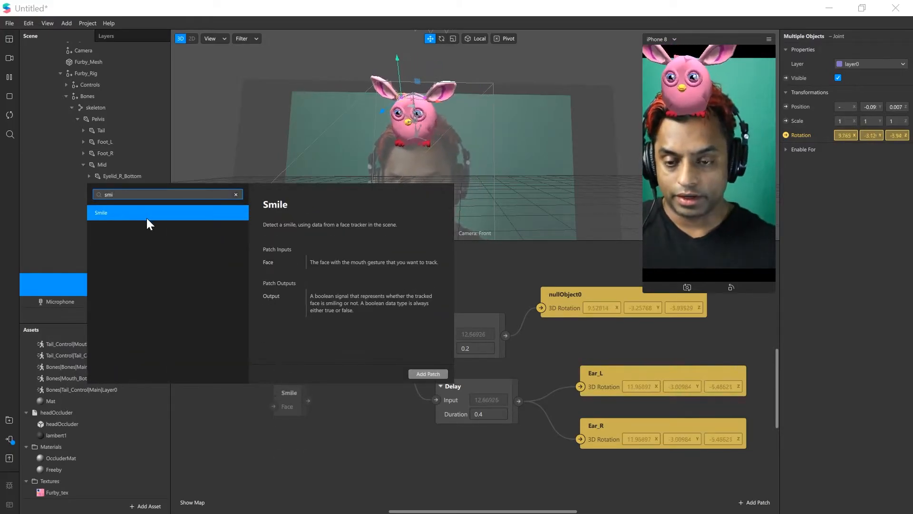
double_click(142, 209)
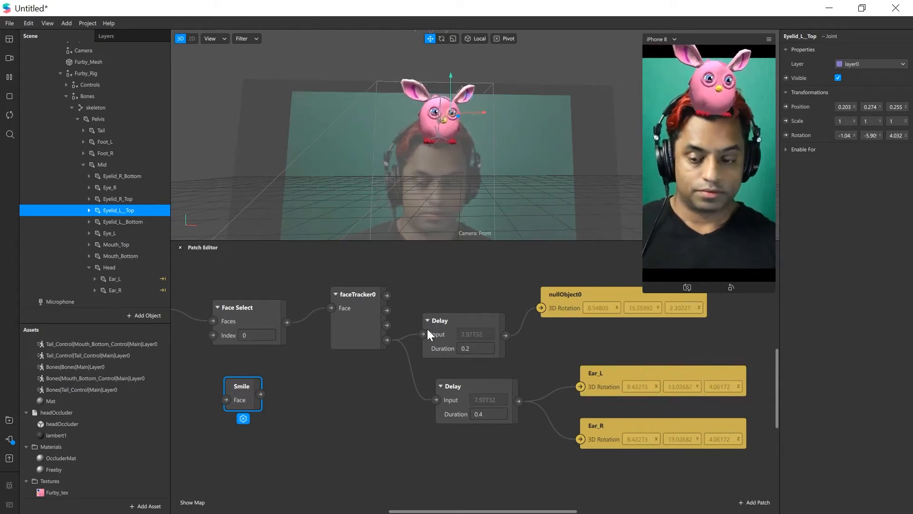
Import sunglasses.fbx from the source folder of the SparkAR sunglasses project as a new asset
left_click(160, 507)
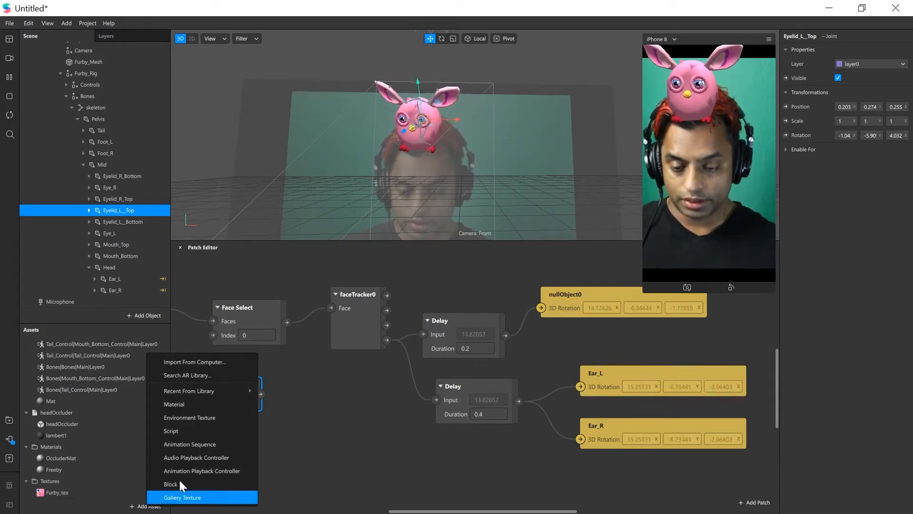
left_click(186, 362)
key("alt+Up")
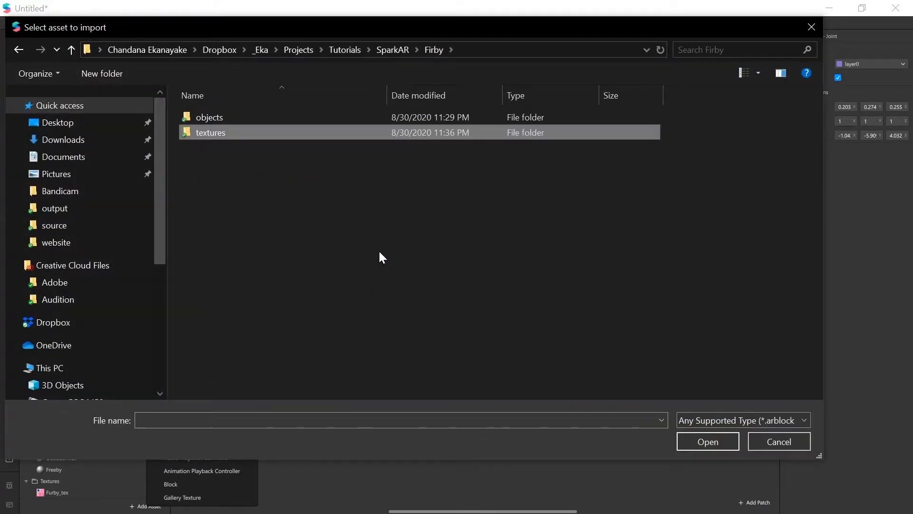
key("alt+Up")
double_click(233, 165)
double_click(215, 118)
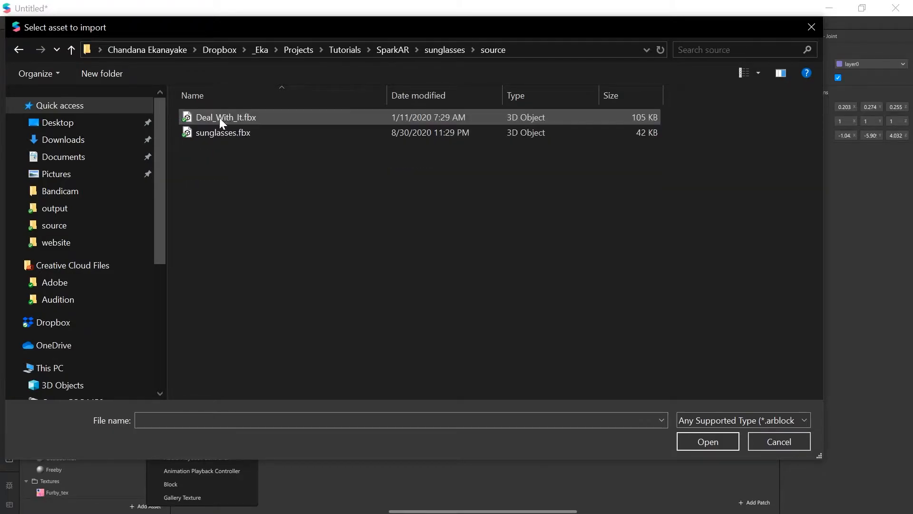
double_click(238, 134)
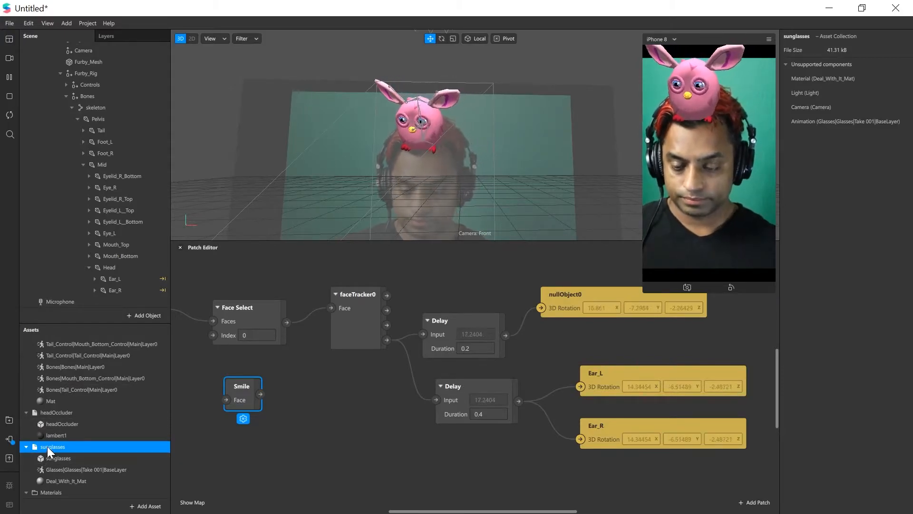
Collapse Furby_Rig and add the sunglasses object under faceTracker0, positioned near the Furby's face at about 0.003, 0.168, 0.066
left_click(60, 74)
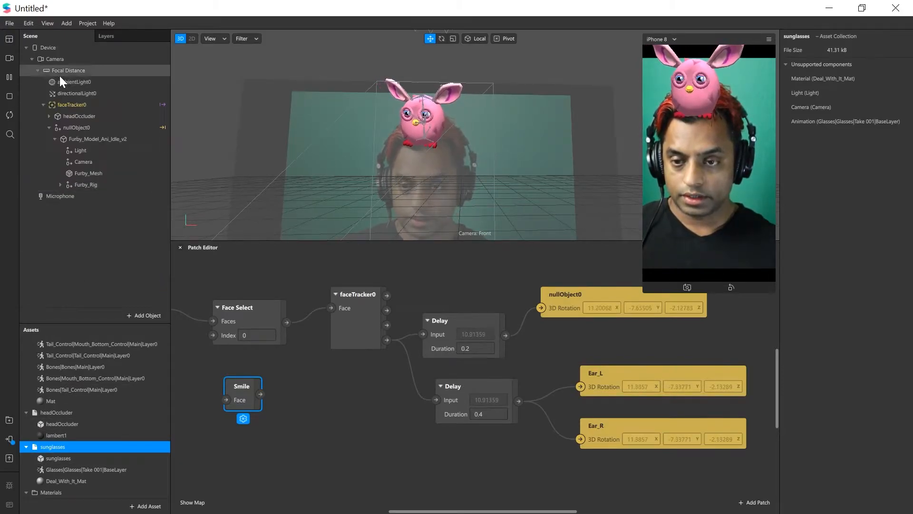
left_click_drag(103, 446, 100, 107)
left_click_drag(369, 188, 601, 236)
left_click_drag(564, 189, 341, 160)
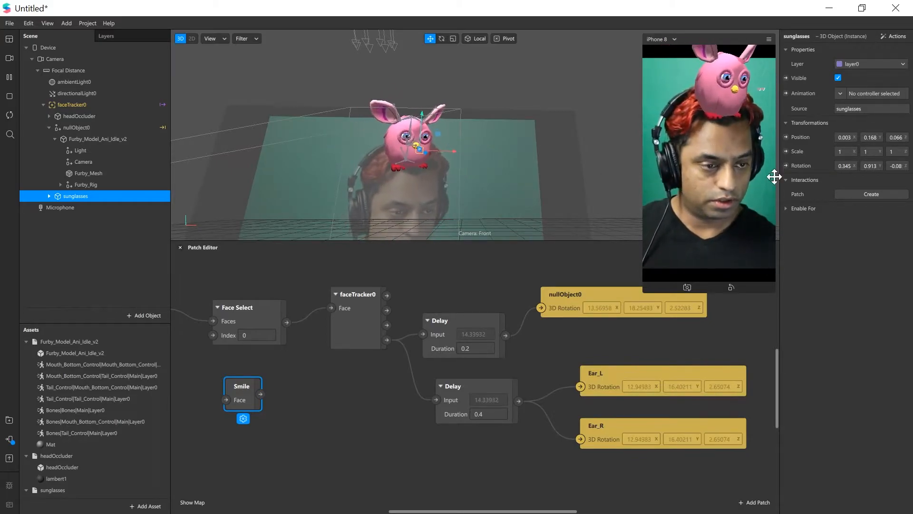
Set the sunglasses' rotation to 5, 0, 0
left_click_drag(851, 166, 812, 167)
type("0")
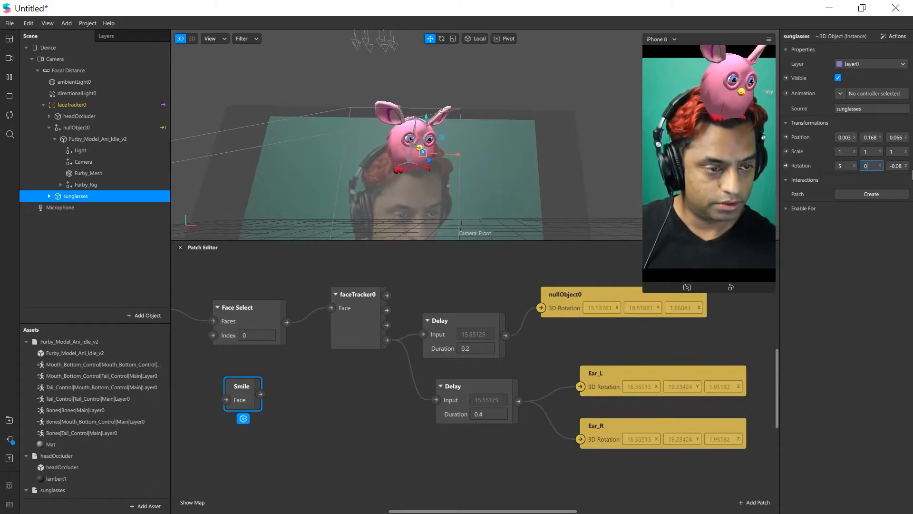
type("0")
key("Return")
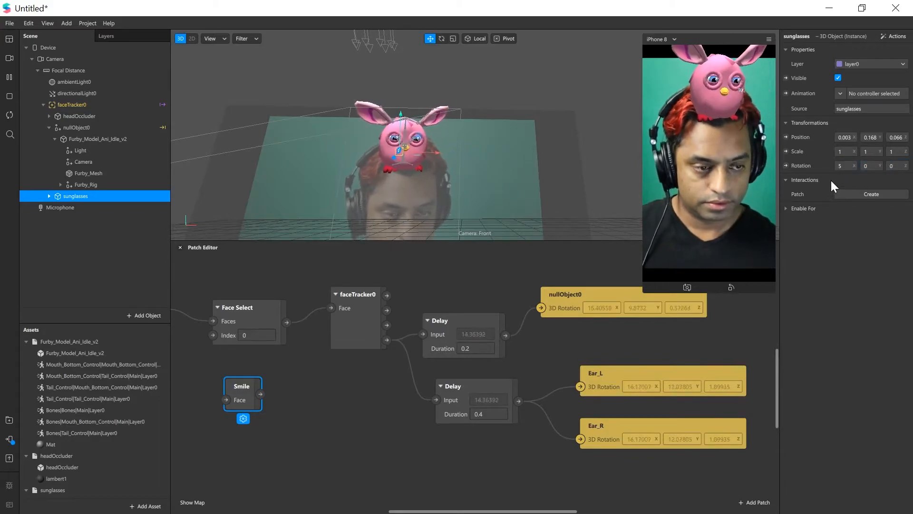
Scale the sunglasses to 10 on all three axes
left_click(842, 152)
type("0")
left_click(869, 151)
type("0")
left_click(894, 152)
type("0")
left_click_drag(495, 174, 391, 197, "alt")
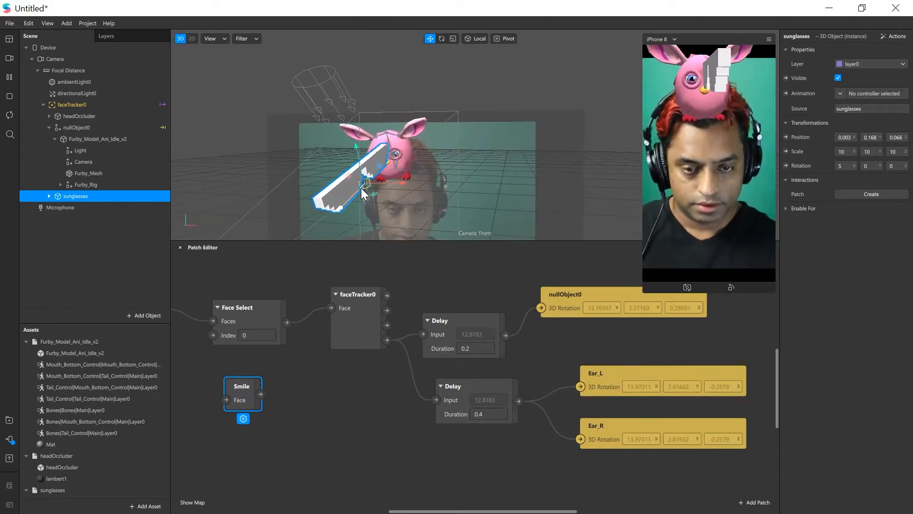
key("e")
key("w")
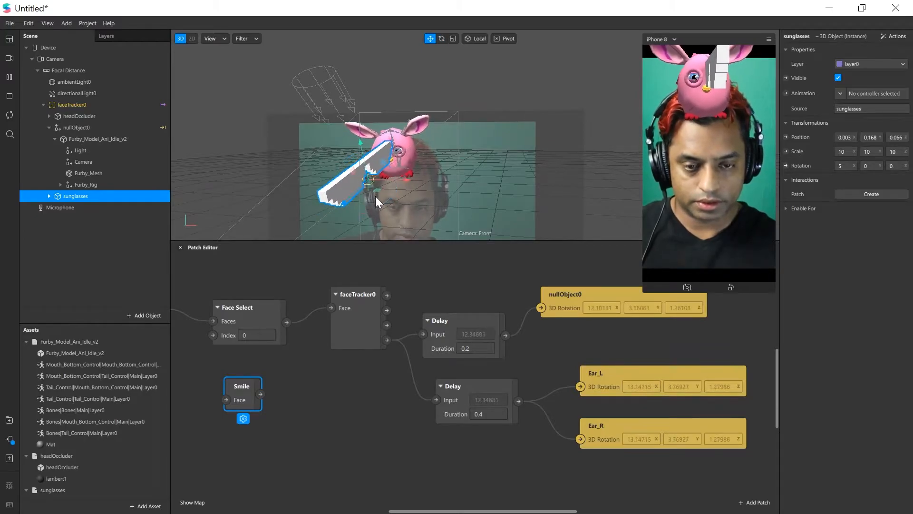
Rotate the sunglasses to about 110, -84.6, -110 so the lenses face forward
key("e")
key("r")
left_click(431, 39)
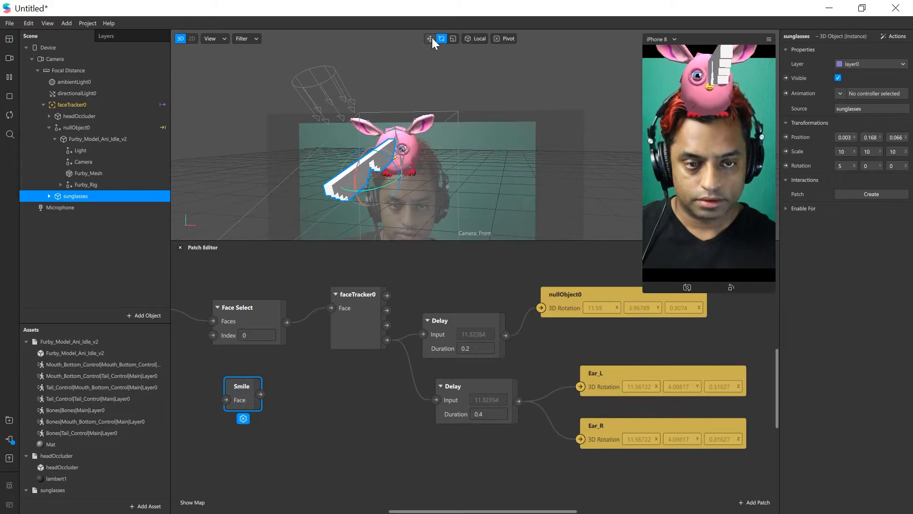
left_click(442, 39)
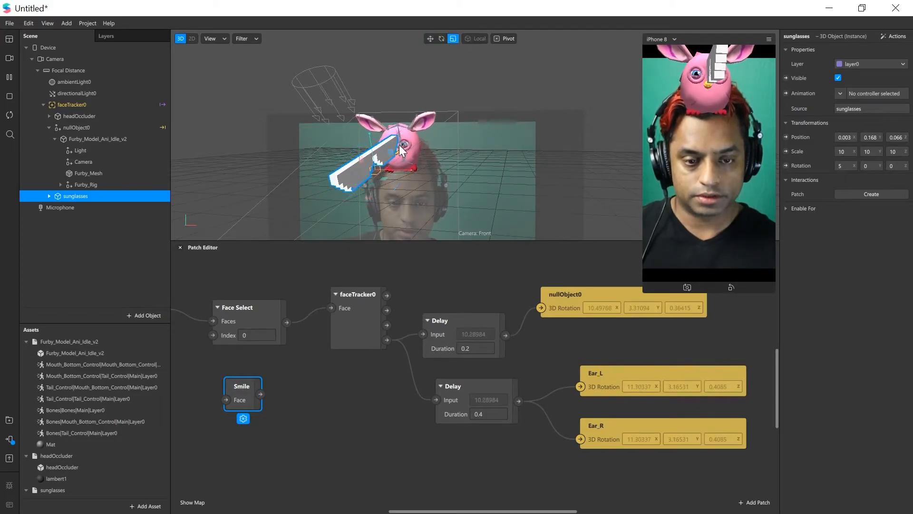
mouse_move(370, 189)
left_mouse_down()
mouse_move(382, 181)
mouse_move(328, 191)
mouse_move(356, 193)
left_mouse_up()
right_click_drag(356, 193, 395, 144)
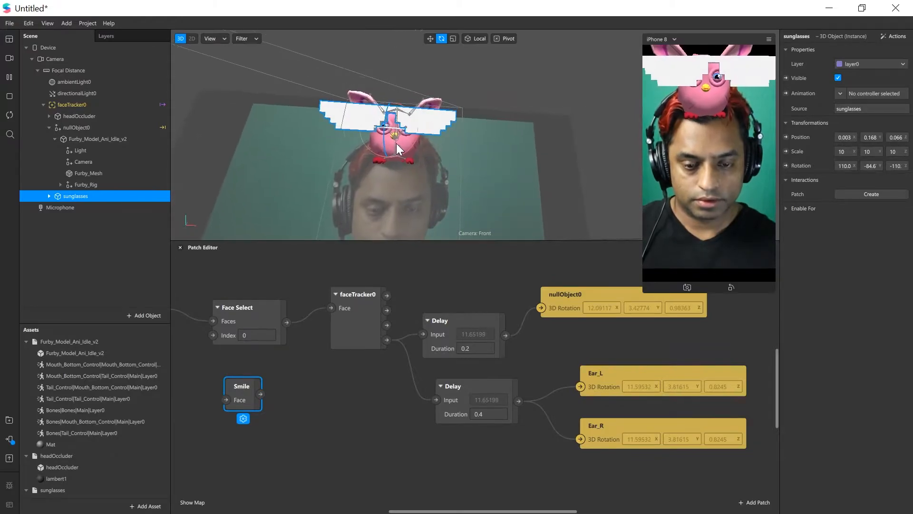
Move the sunglasses down and back onto the person's eyes, at about 0, 0.017, -0.01
key("w")
left_click_drag(386, 121, 387, 185)
right_click_drag(388, 184, 476, 135)
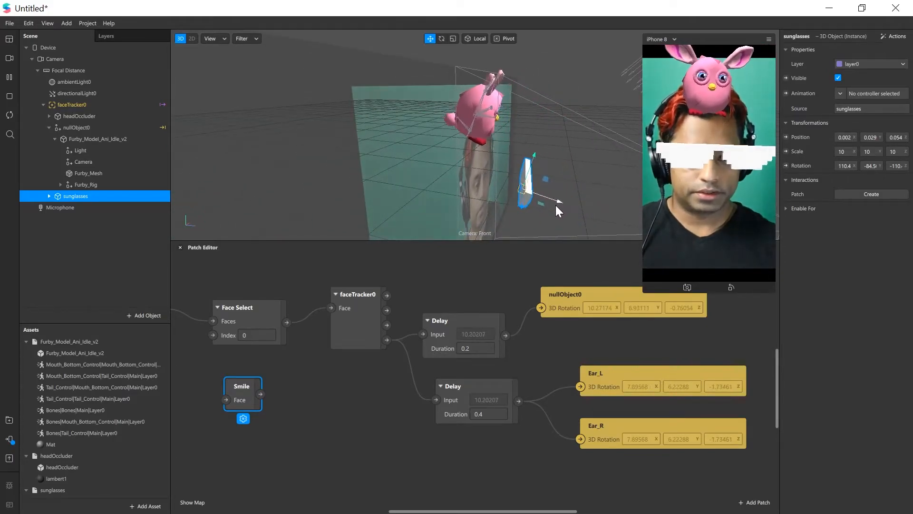
left_click_drag(550, 202, 523, 201)
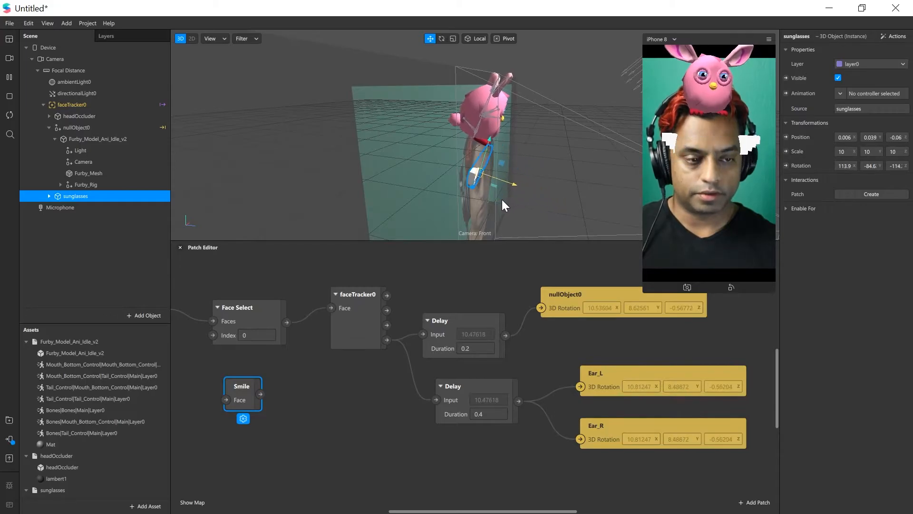
right_click_drag(529, 201, 369, 144)
left_click_drag(447, 130, 447, 141)
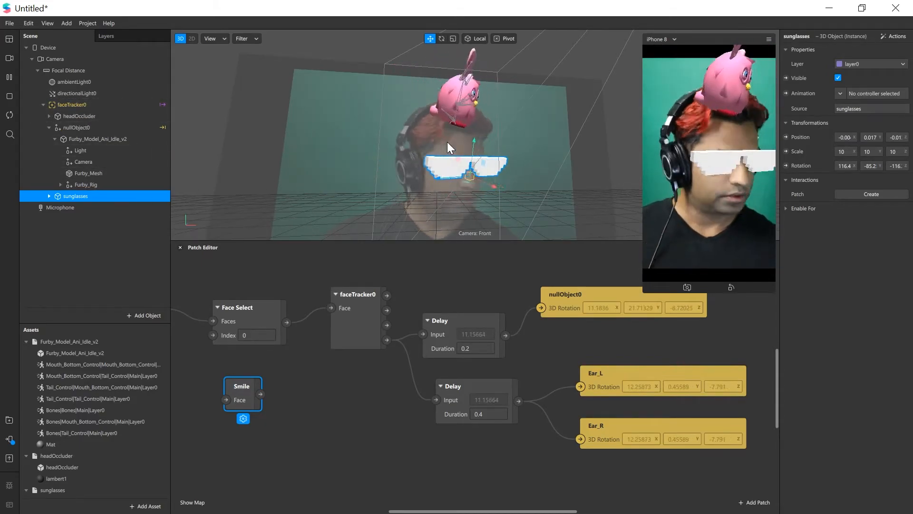
Import the Doge5.png texture from the SparkAR sunglasses project folders
left_click(151, 507)
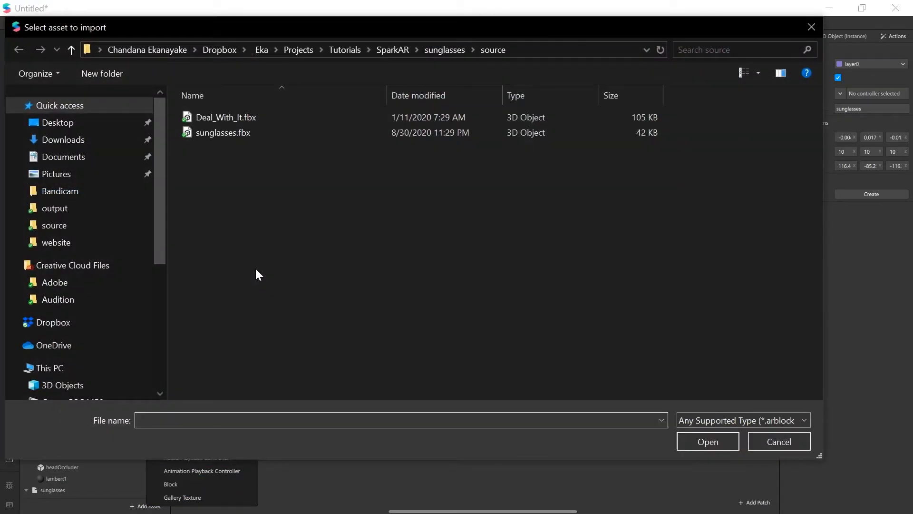
key("alt+Up")
double_click(224, 135)
double_click(219, 113)
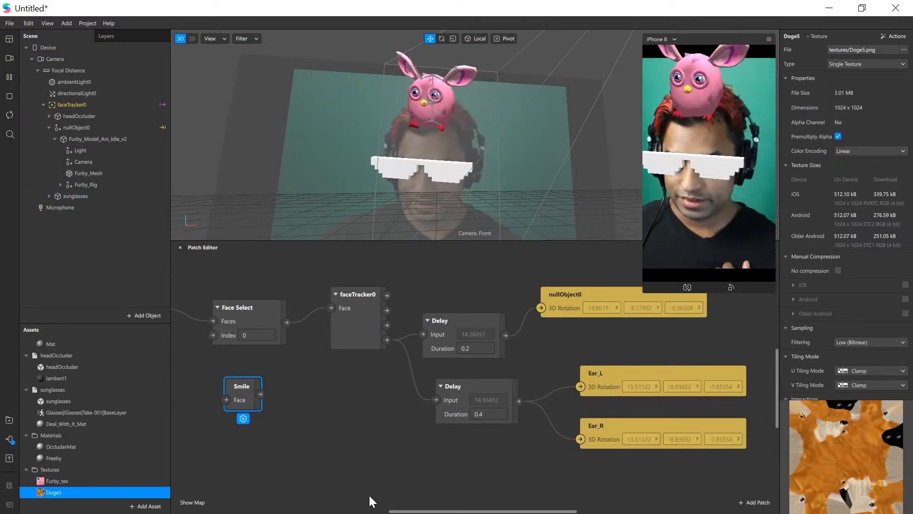
Create a material named sunglasses and assign Doge5 as its diffuse texture
left_click(146, 505)
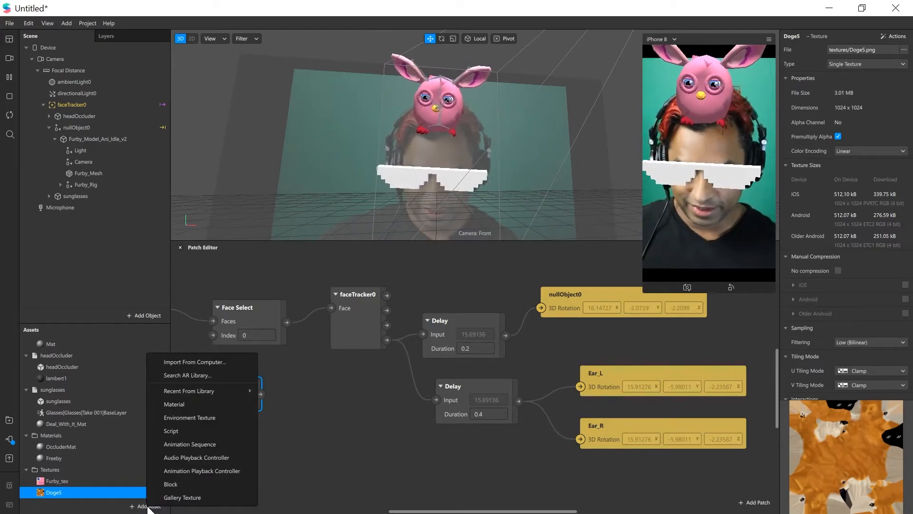
left_click(184, 402)
type("sunglasses")
key("Return")
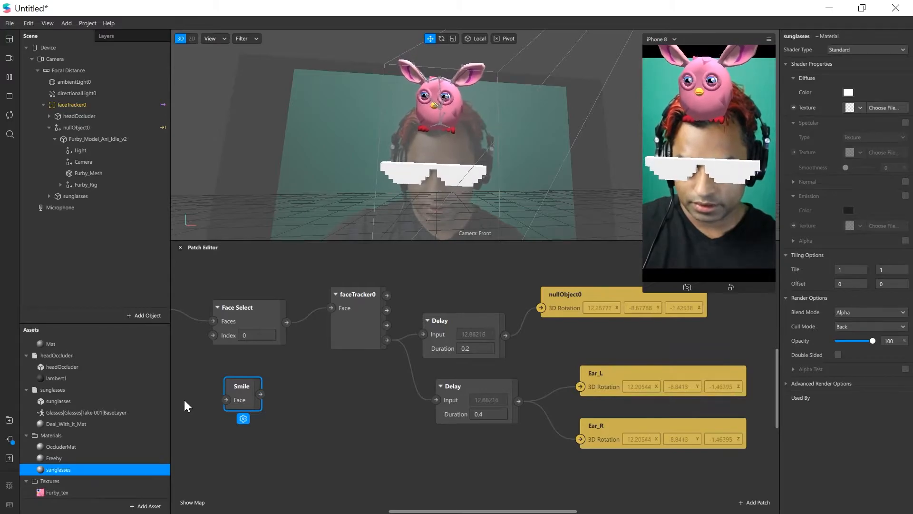
left_click(860, 107)
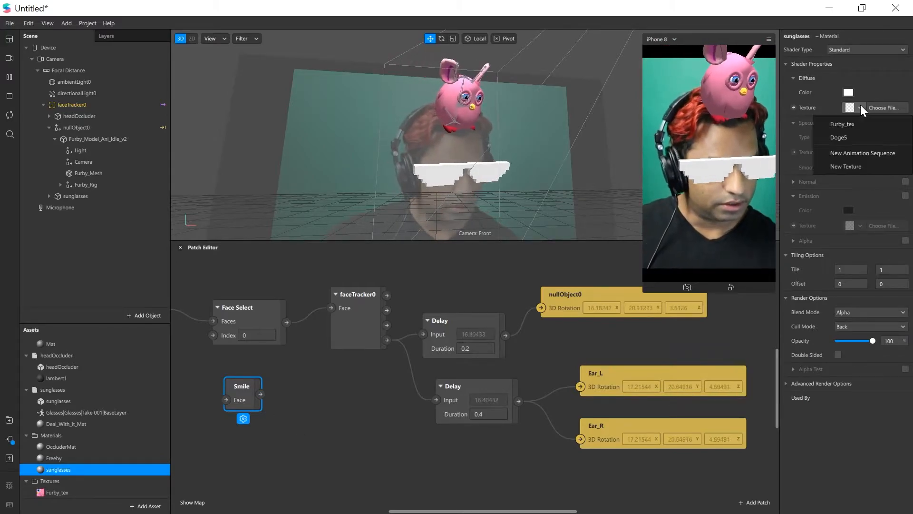
left_click(856, 137)
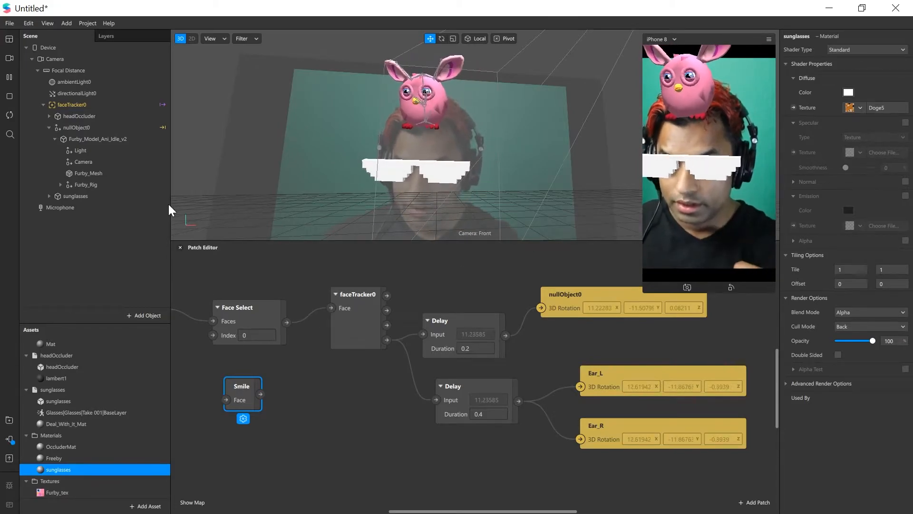
Delete the Light and Camera null objects inside the sunglasses object
left_click(83, 196)
left_click(49, 196)
left_click(81, 208)
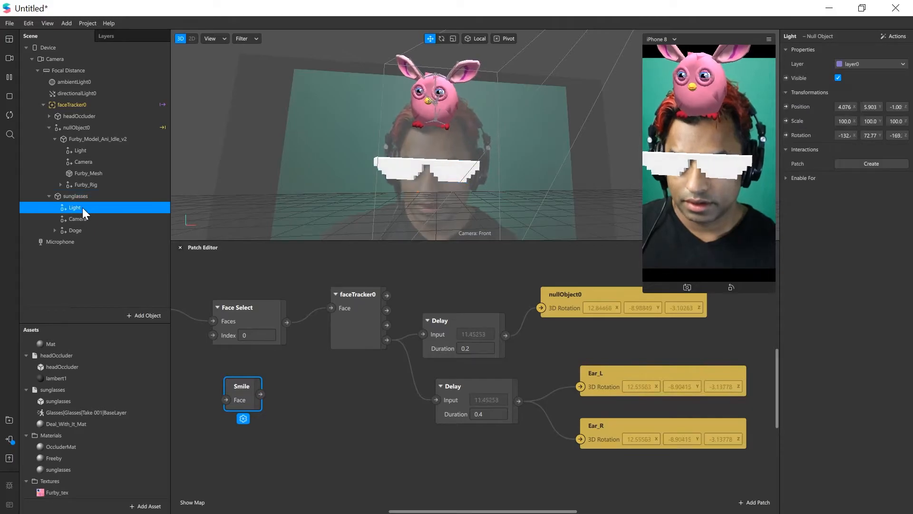
key("Delete")
left_click(78, 209)
key("Delete")
left_click(126, 208)
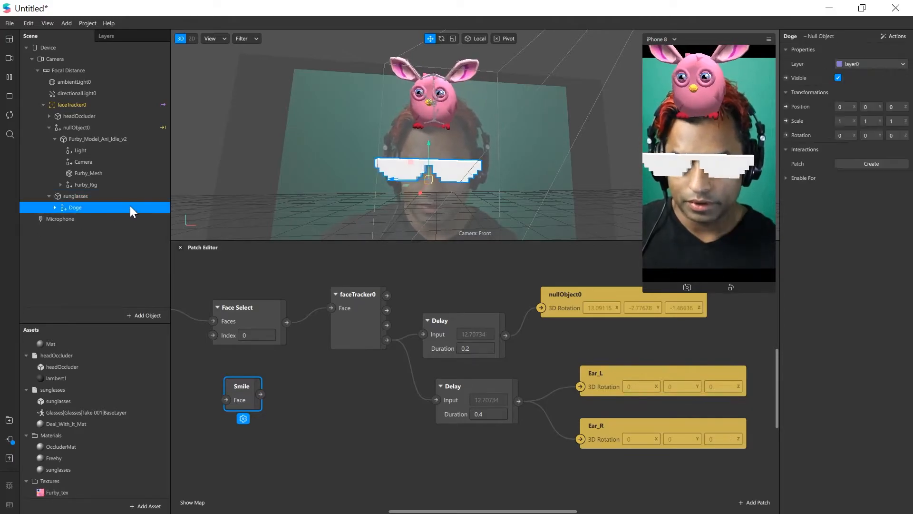
Assign the sunglasses material to the Glasses mesh under Doge
left_click(55, 207)
left_click(124, 218)
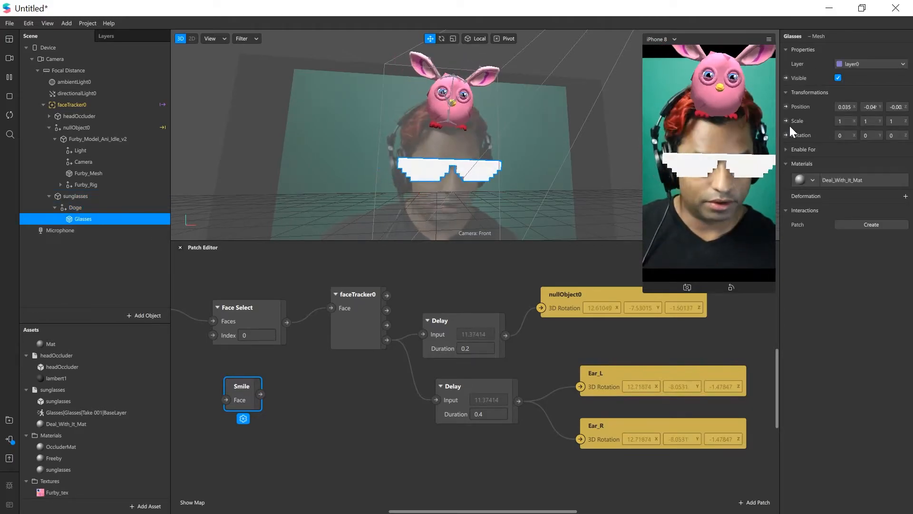
left_click(813, 181)
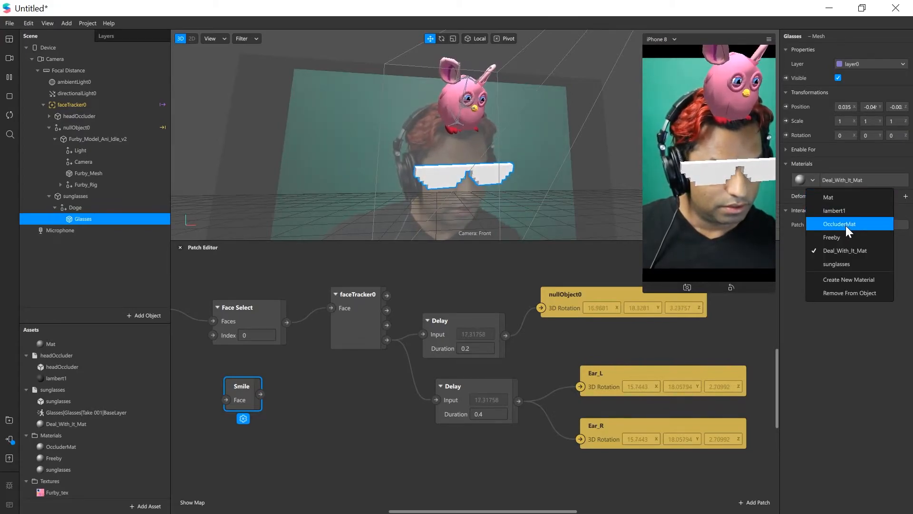
left_click(849, 264)
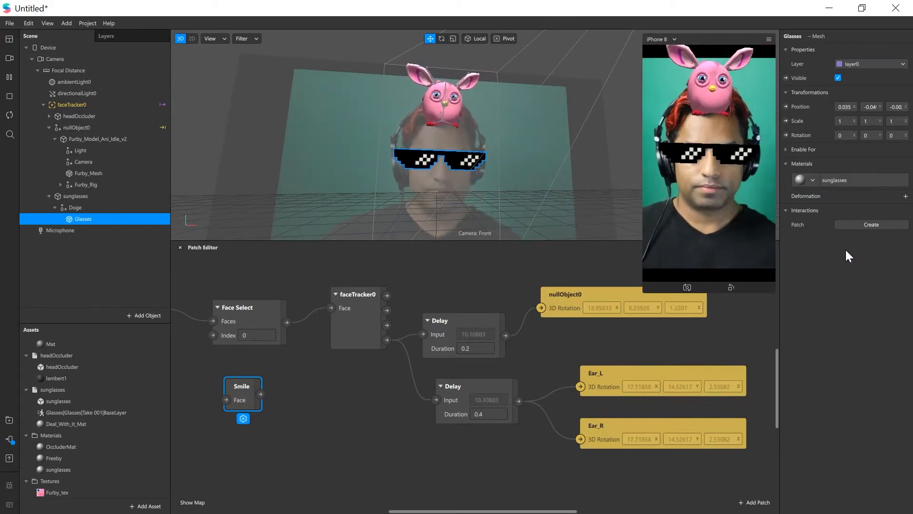
Create a Visible patch for the sunglasses object and connect the Smile patch's output to it
left_click(76, 209)
left_click(79, 197)
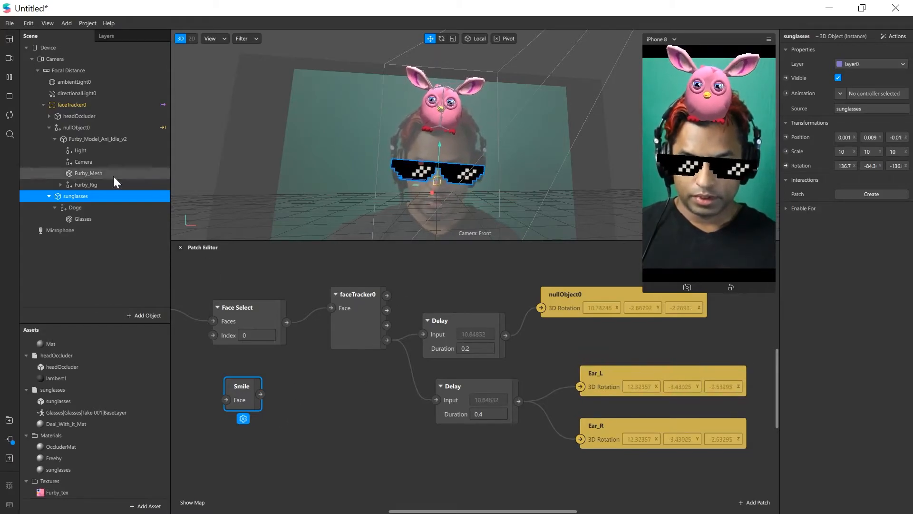
left_click(787, 79)
left_click_drag(503, 396, 377, 389)
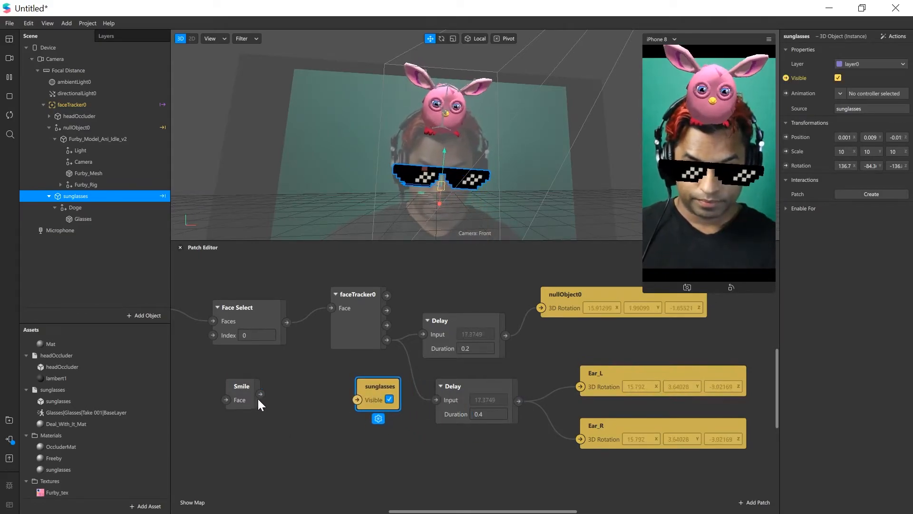
left_click_drag(260, 394, 364, 401)
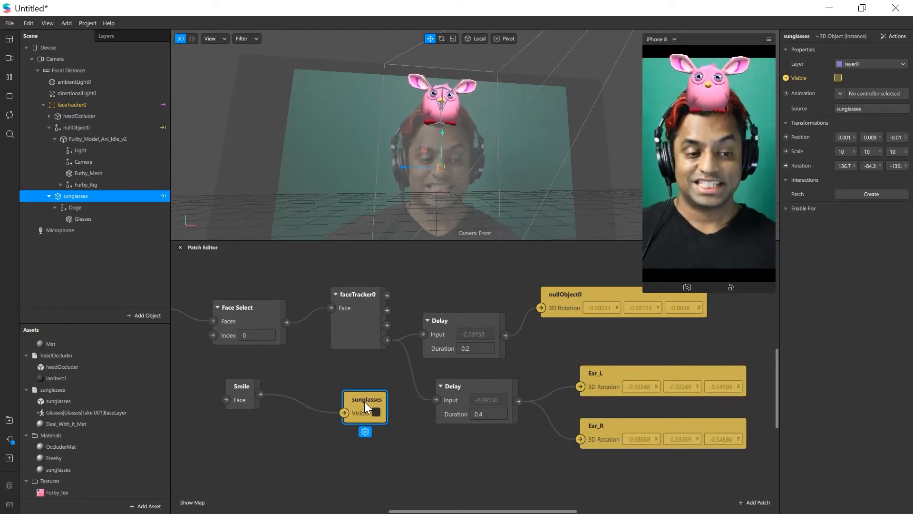
Connect the Face output of faceTracker0 to the Smile patch's Face input and place Smile beside the sunglasses patch
left_click(312, 379)
left_click(243, 398)
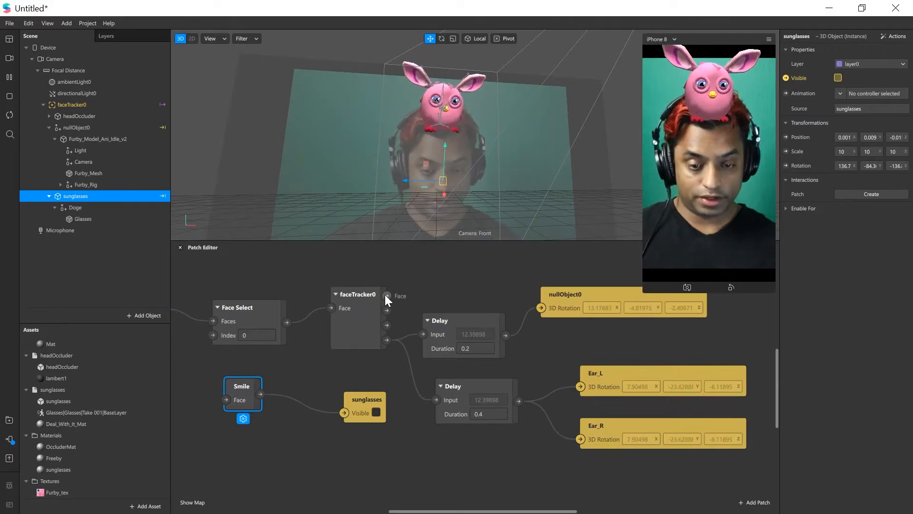
left_click_drag(387, 295, 294, 412)
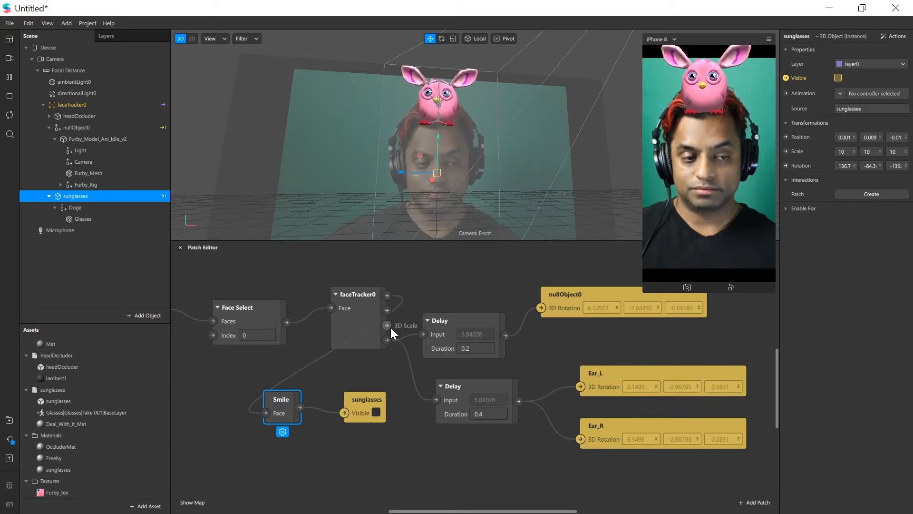
Duplicate the sunglasses object in the scene
left_click(73, 206)
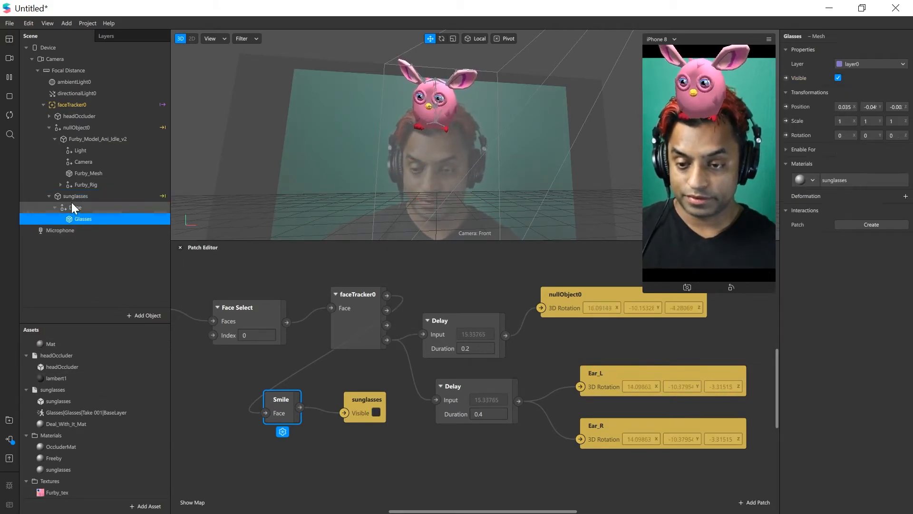
left_click(68, 231)
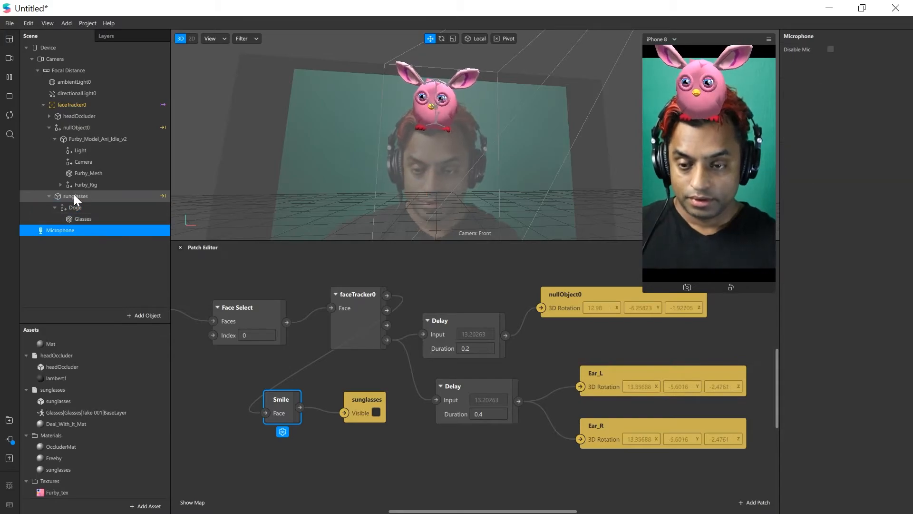
left_click(76, 196)
key("ctrl+d")
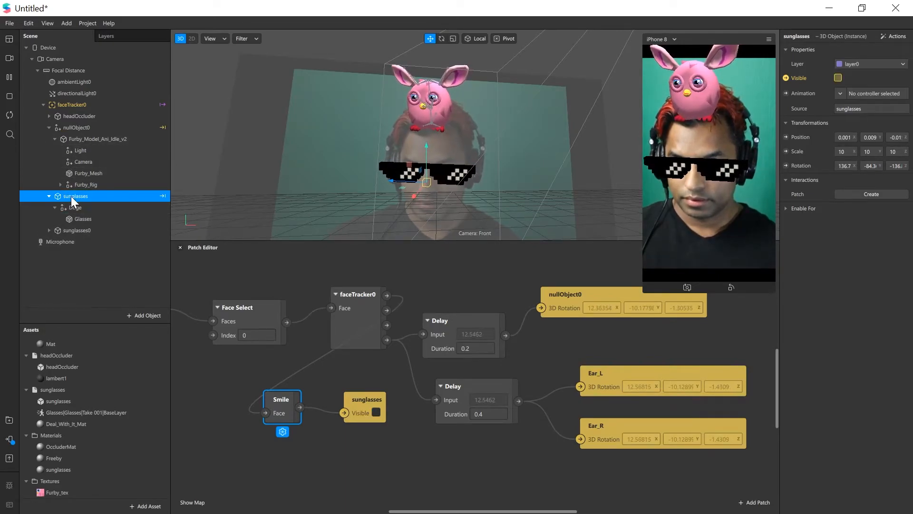
Parent the duplicate sunglasses to the Furby rig's Head bone and place them on the Furby's head at about -0.02, -0.02, 0.595
left_click(61, 185)
scroll(114, 220, "down", 5)
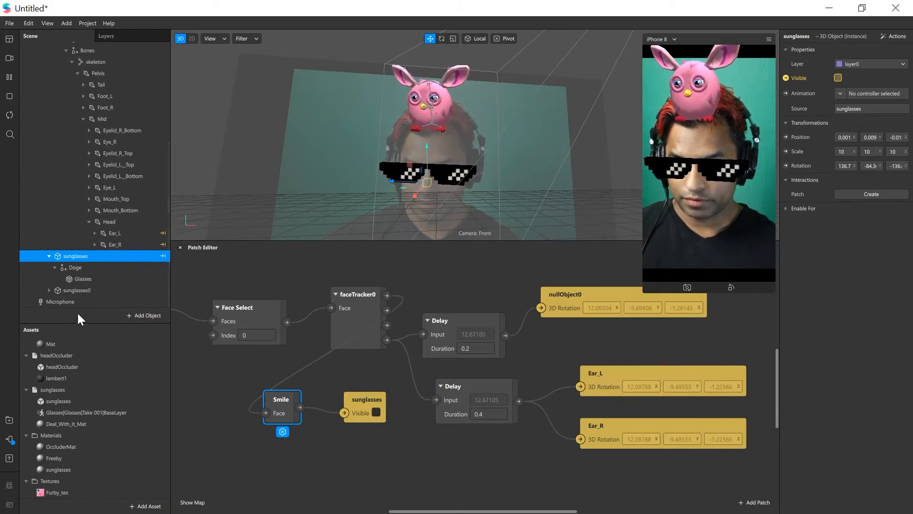
left_click(73, 291)
left_click_drag(72, 292, 112, 222)
left_click_drag(492, 155, 448, 98)
scroll(419, 116, "up", 2)
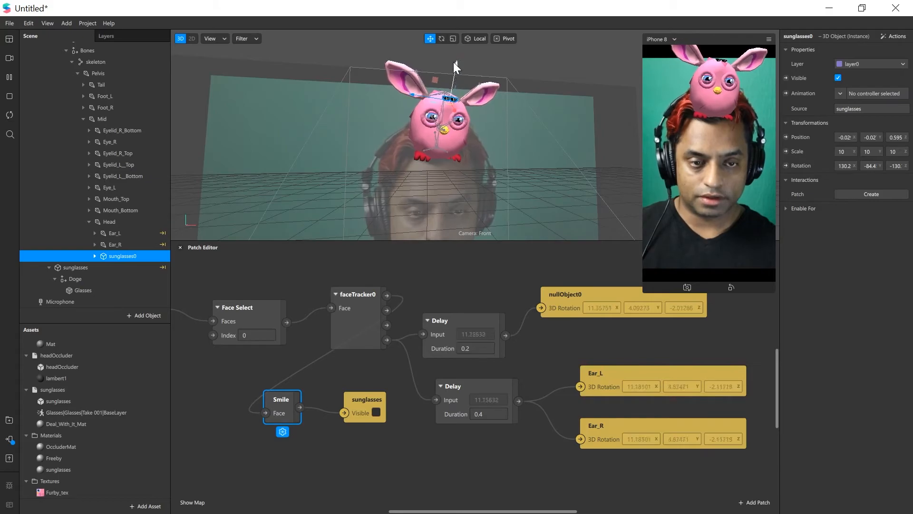
left_click(446, 72)
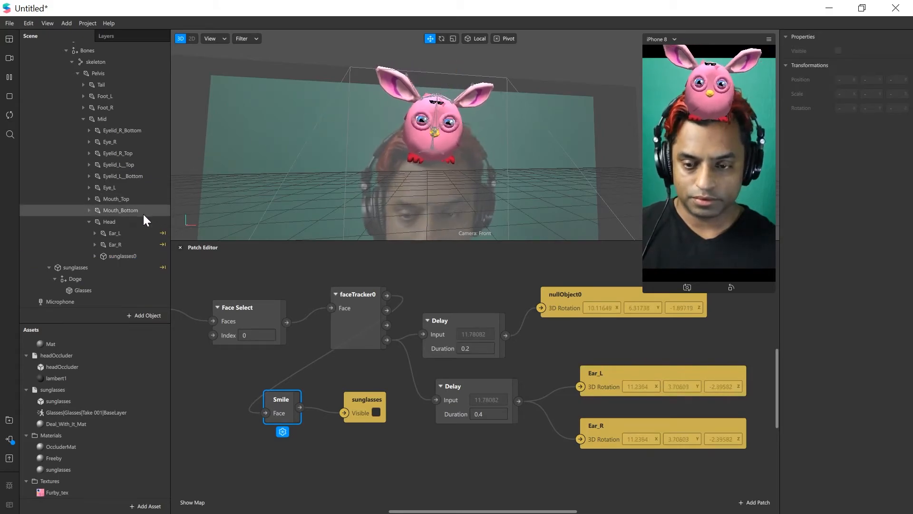
Scale the duplicate sunglasses to about 50.46 on all three axes to match the Furby's head width
left_click(124, 256)
key("r")
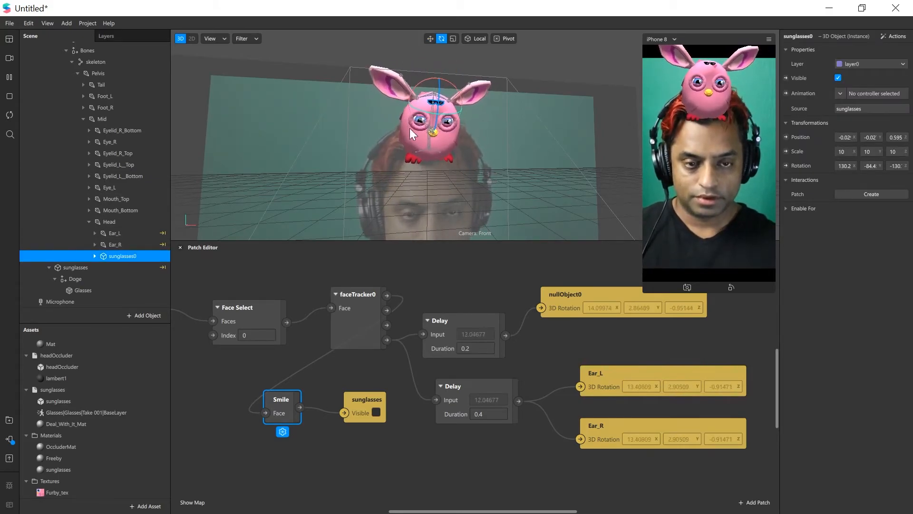
left_click_drag(438, 107, 829, 33)
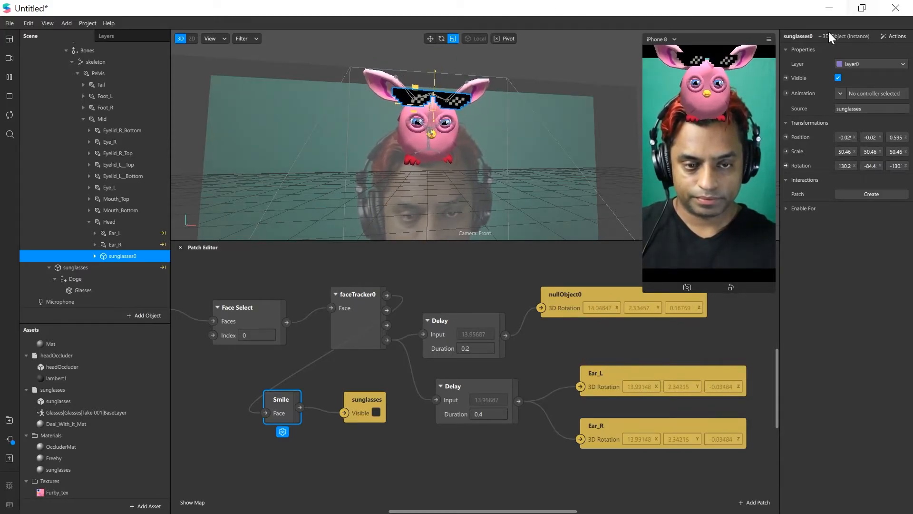
Move the duplicate sunglasses in front of the Furby's eyes, at about -0.02, -0.49, 0.576
middle_click_drag(528, 90, 587, 81)
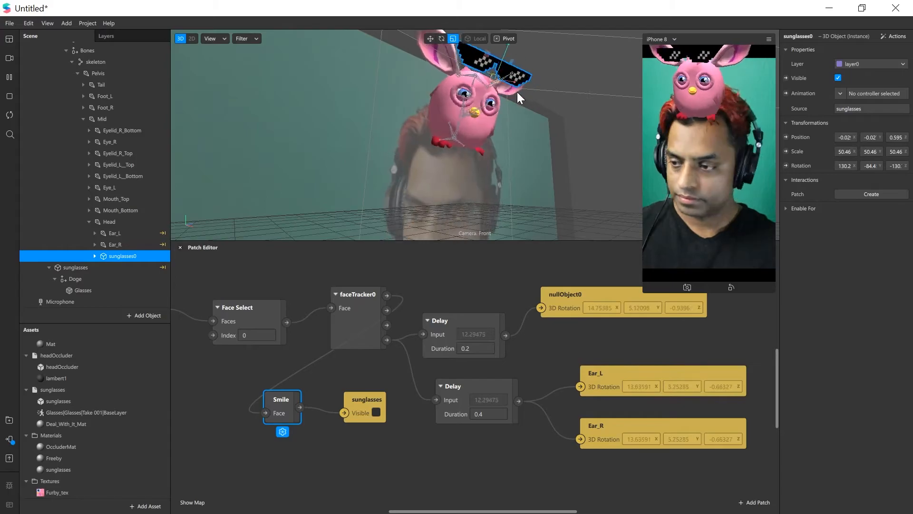
key("w")
left_click_drag(525, 63, 507, 94)
middle_click_drag(469, 93, 407, 116)
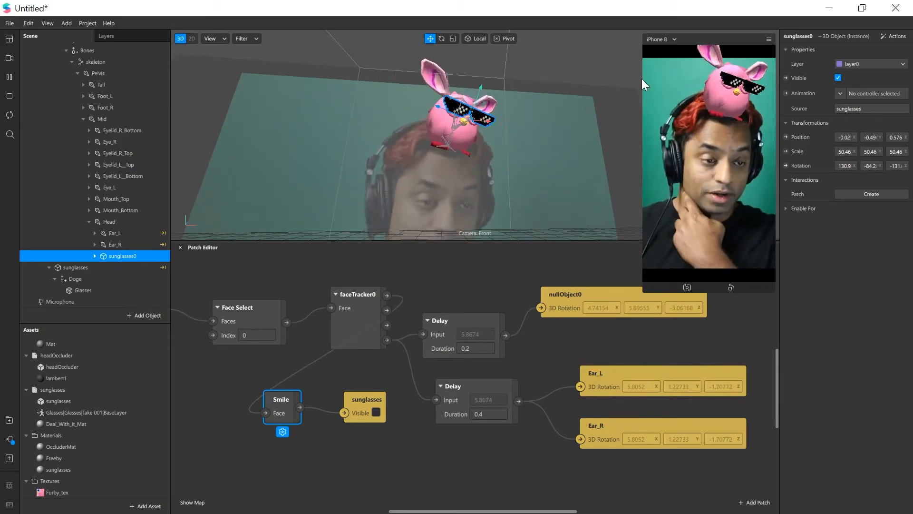
Create a Visible patch for the Furby's sunglasses and connect the Smile patch's output to it
left_click(786, 78)
left_click_drag(493, 408, 398, 456)
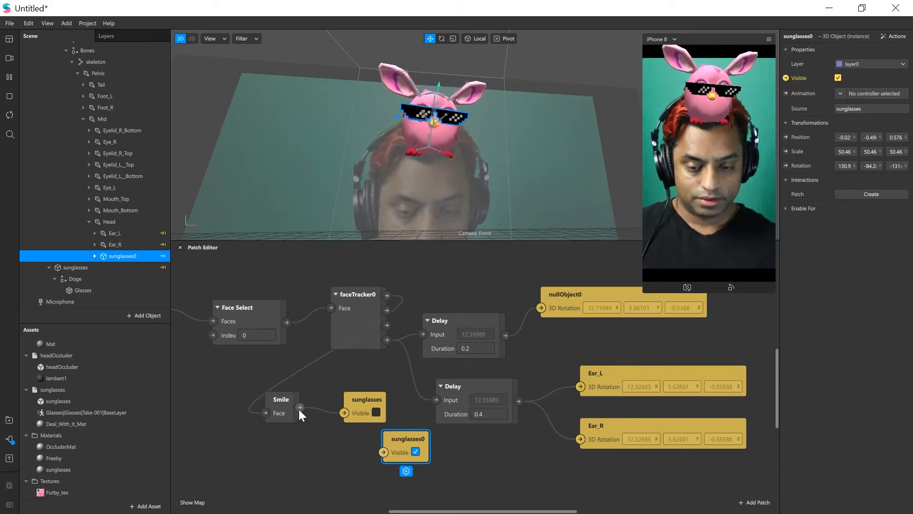
left_click_drag(300, 408, 362, 442)
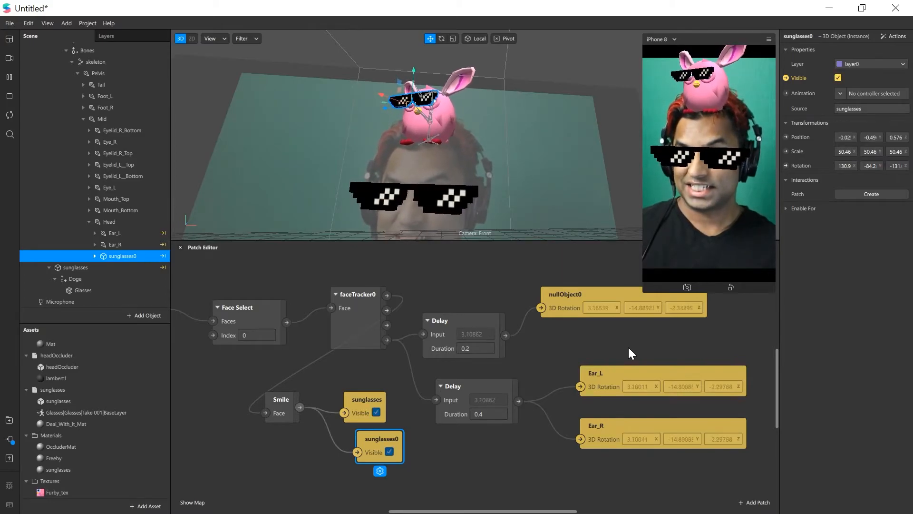
left_click_drag(382, 183, 513, 166)
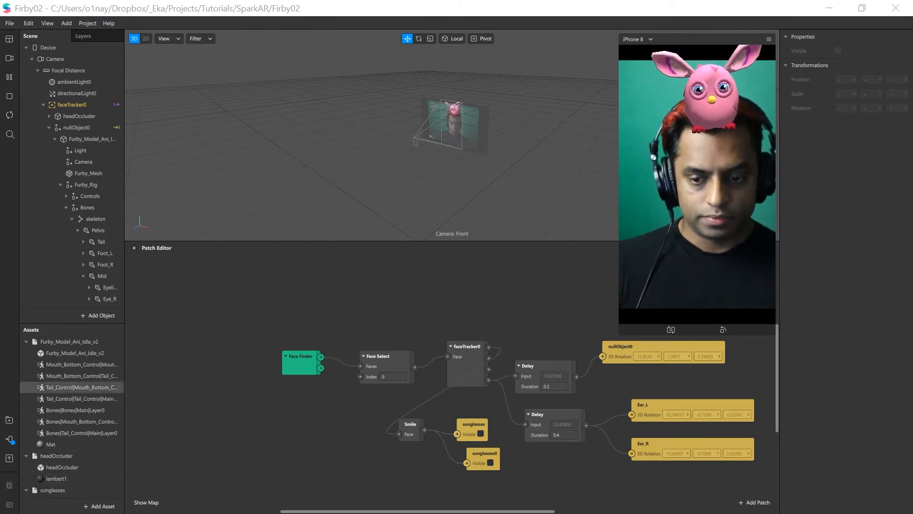
Widen the scene hierarchy until the bone names are readable in full and examine the Furby up close
left_click_drag(124, 215, 144, 210)
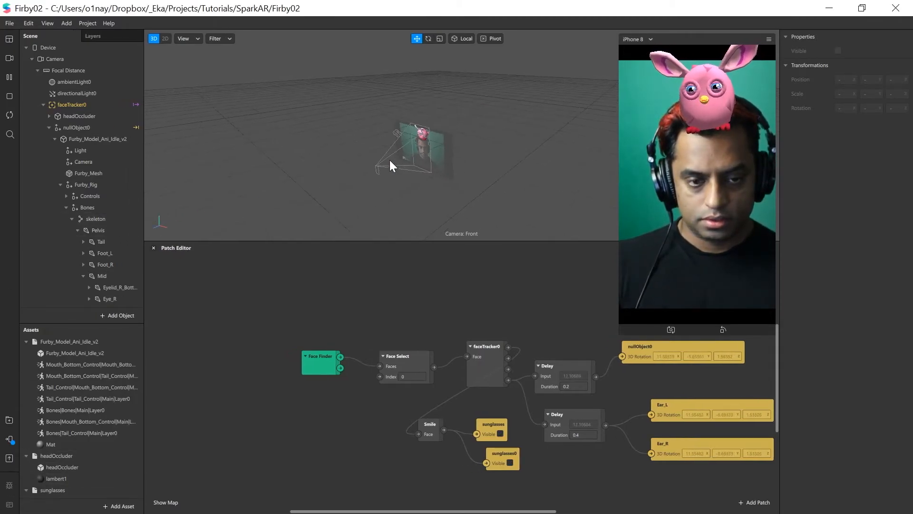
scroll(390, 161, "up", 10)
left_click_drag(432, 150, 449, 150, "alt")
left_click_drag(289, 176, 426, 142, "alt")
scroll(412, 170, "up", 5)
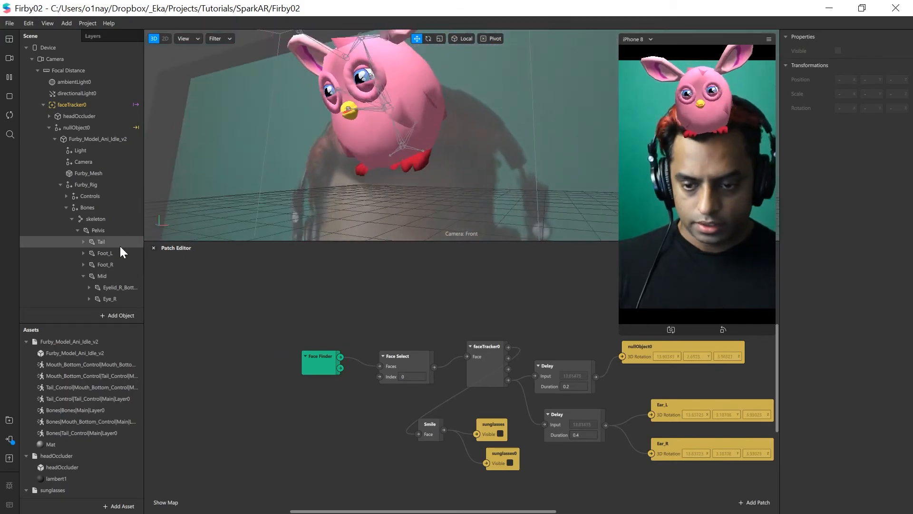
left_click(71, 219)
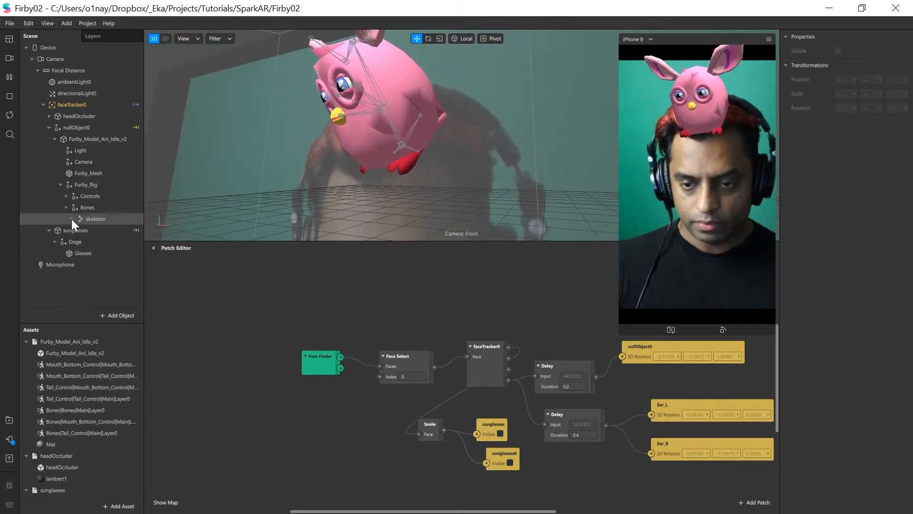
left_click(72, 219)
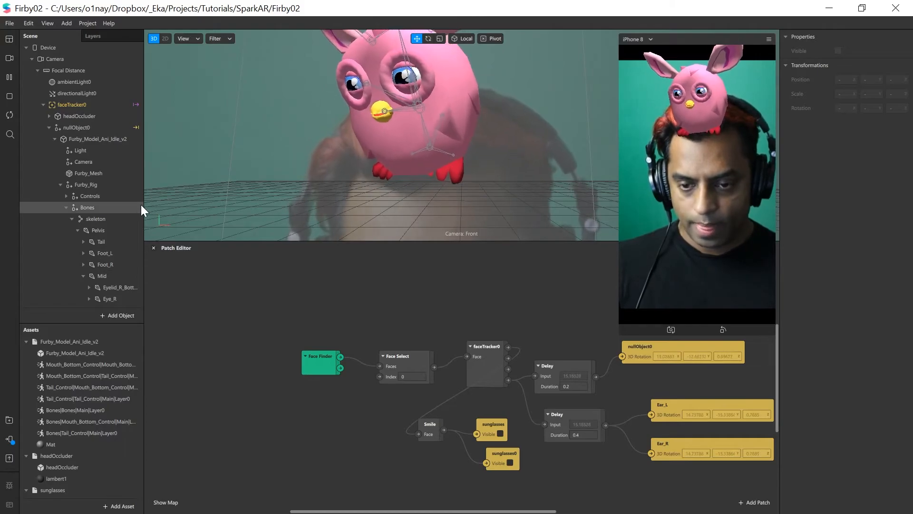
left_click_drag(144, 206, 169, 204)
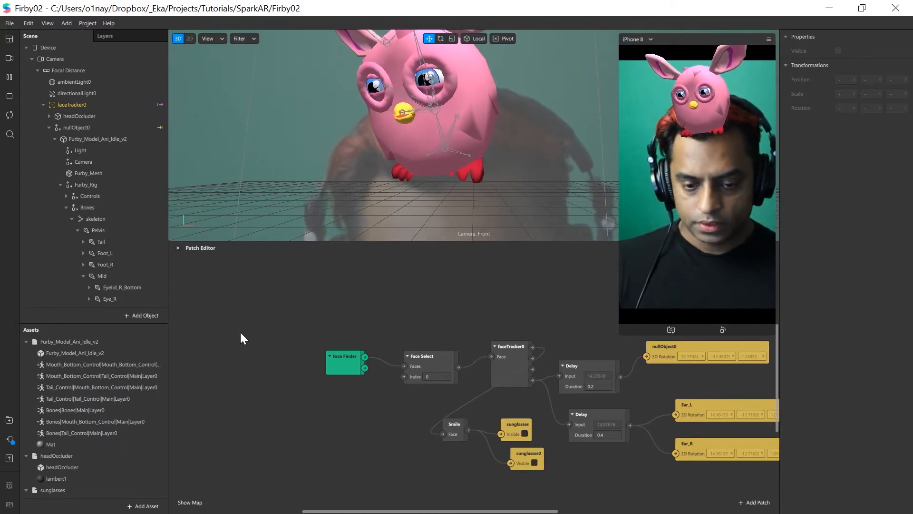
Add a Loop Animation patch and place it in free space near the Face Finder patch
right_click(242, 335)
type("anim")
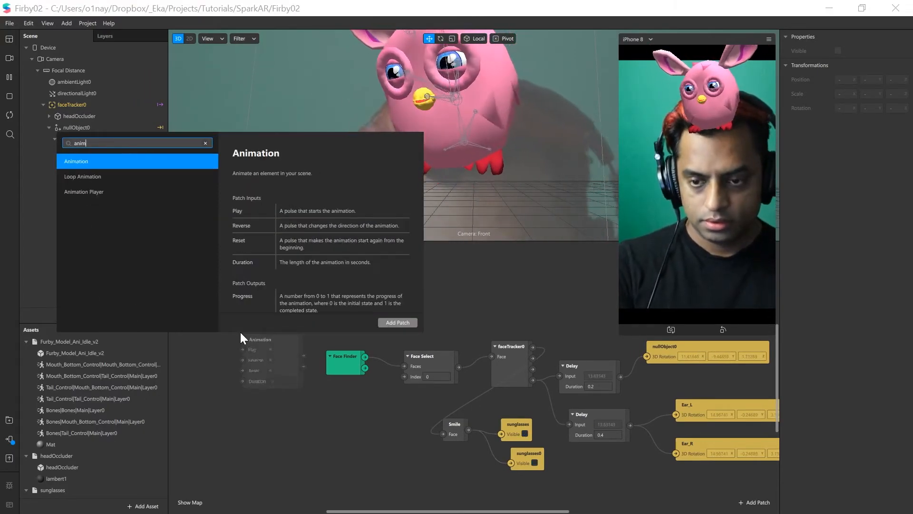
left_click(93, 174)
left_click(397, 323)
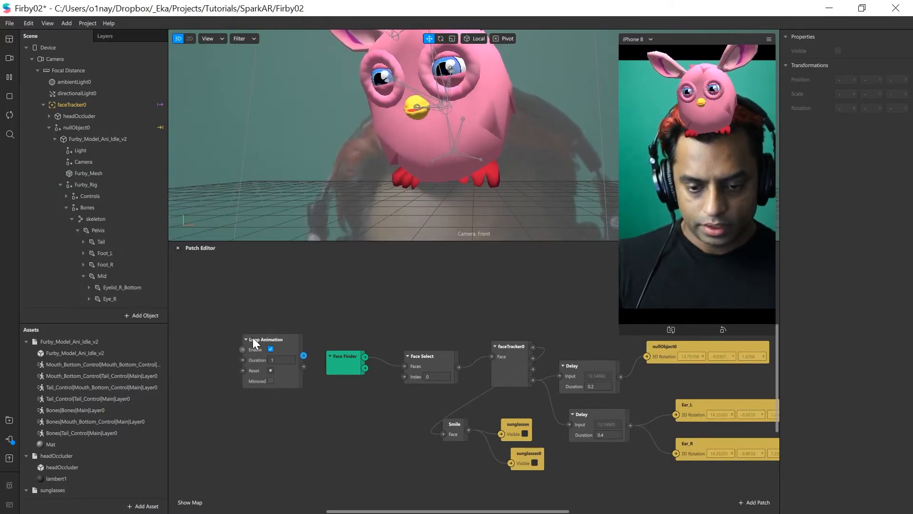
left_click_drag(257, 328, 237, 308)
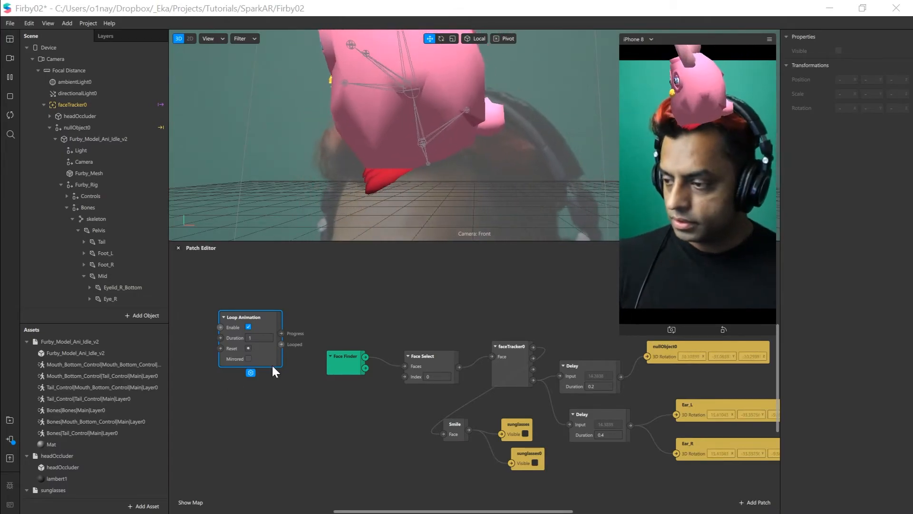
Add a Transition patch and place it below the Face Finder patch, beside the Smile patch
double_click(313, 299)
type("transi")
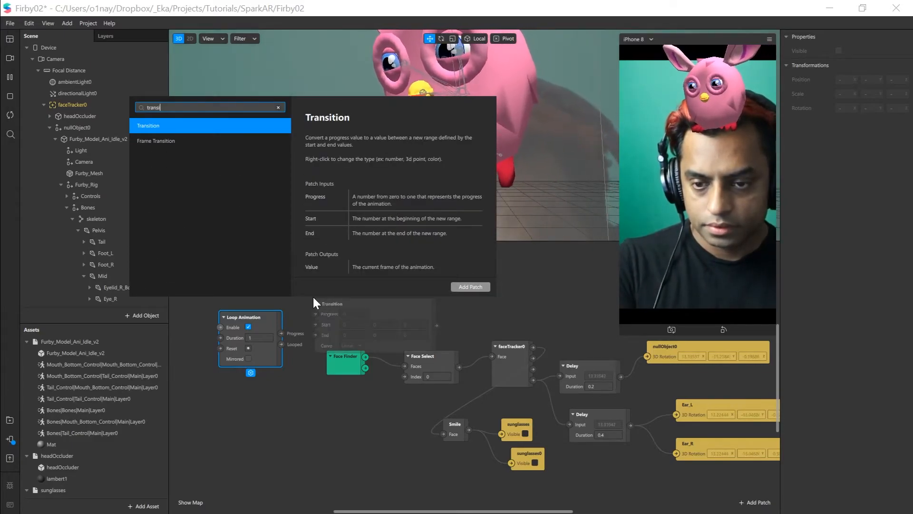
double_click(151, 123)
left_click_drag(399, 308, 413, 296)
left_click_drag(234, 327, 225, 308)
left_click_drag(408, 297, 399, 285)
left_click_drag(327, 409, 317, 432)
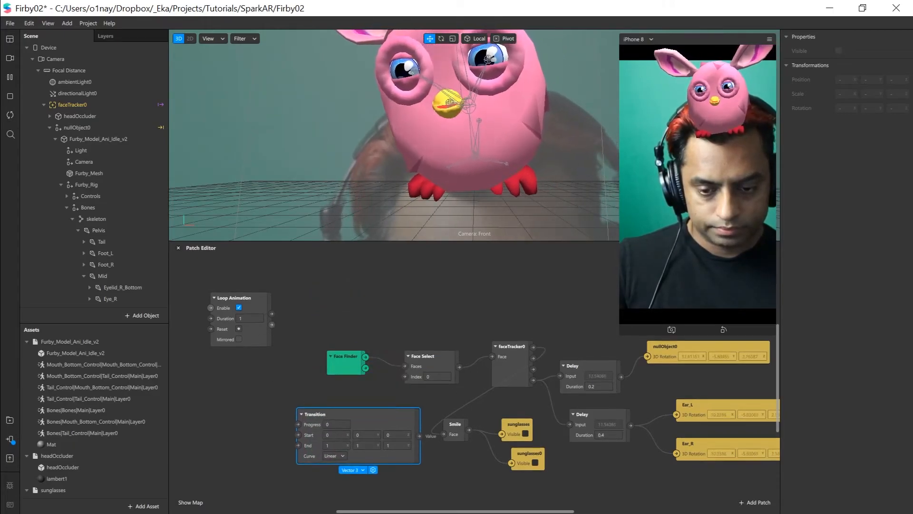
Connect the Loop Animation's Progress output to the Transition's Progress input and line the two patches up side by side
left_click_drag(250, 314, 253, 367)
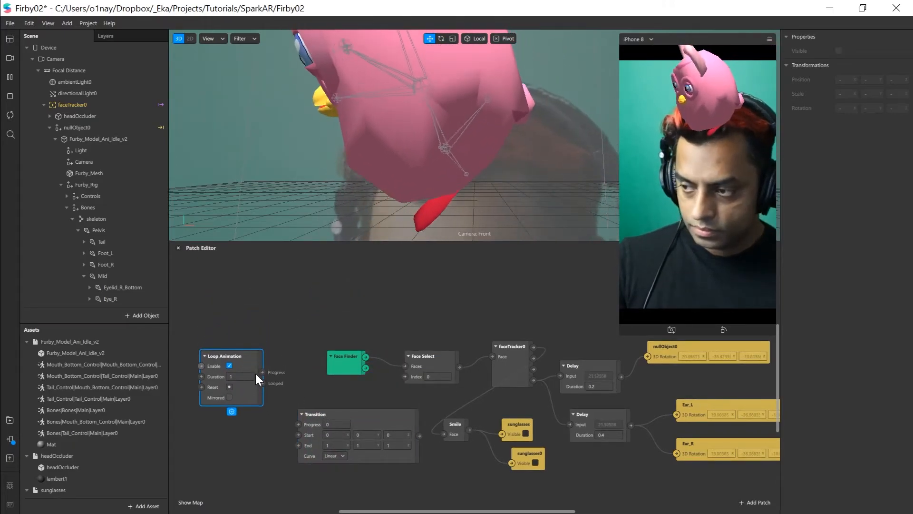
left_click_drag(284, 409, 342, 413)
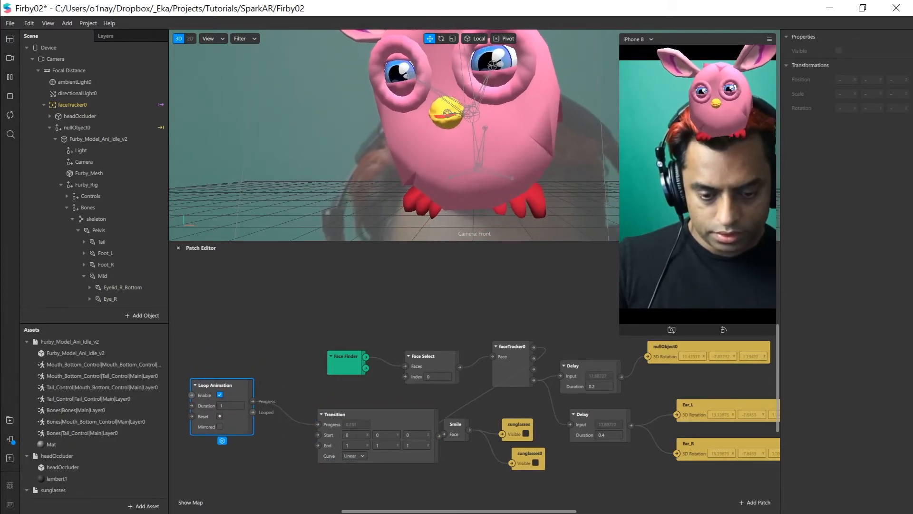
left_click_drag(236, 383, 255, 383)
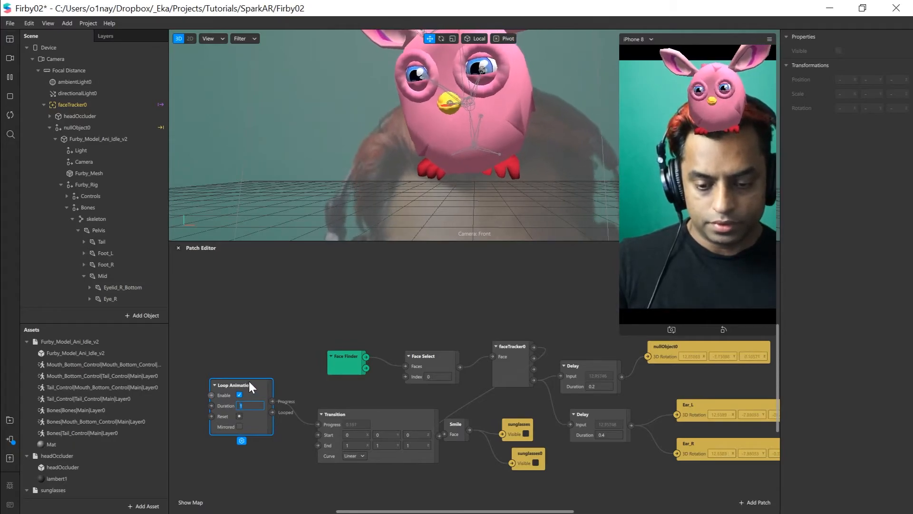
left_click_drag(243, 383, 234, 383)
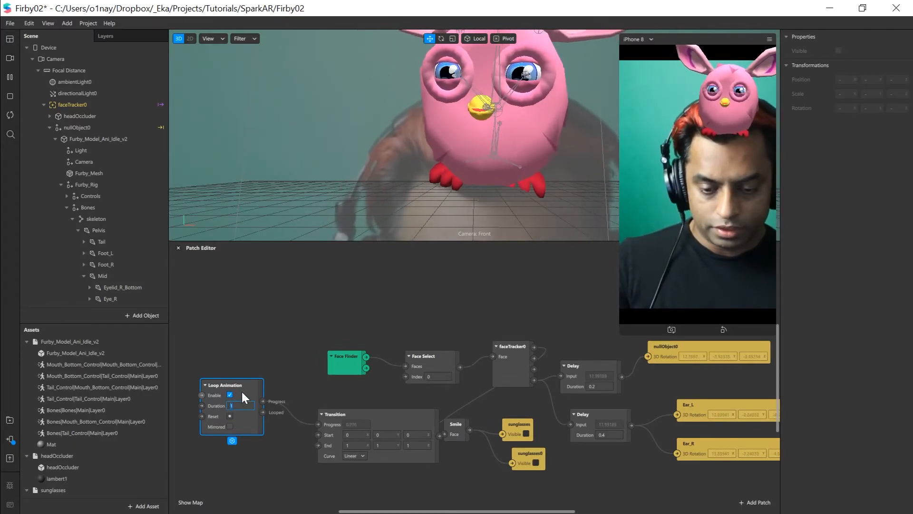
left_click_drag(378, 412, 364, 403)
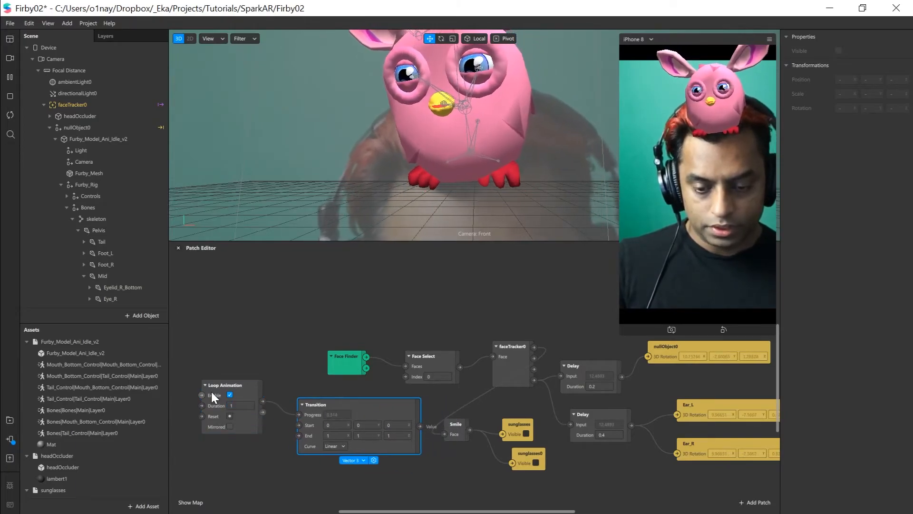
Connect the Smile patch's output to the Loop Animation's Enable input and spread out the Loop Animation and Transition patches around it
left_click(233, 384, "shift")
left_click_drag(233, 384, 241, 424)
scroll(267, 378, "down", 3)
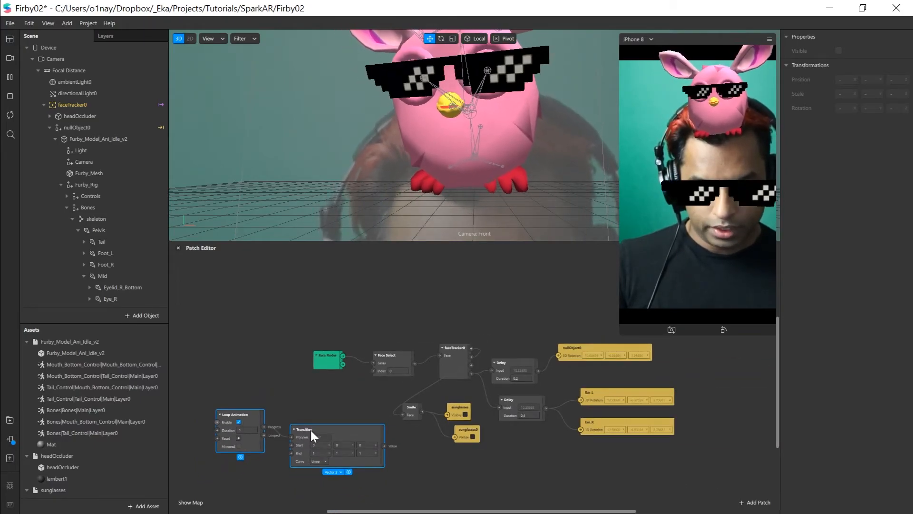
left_click_drag(326, 442, 316, 432)
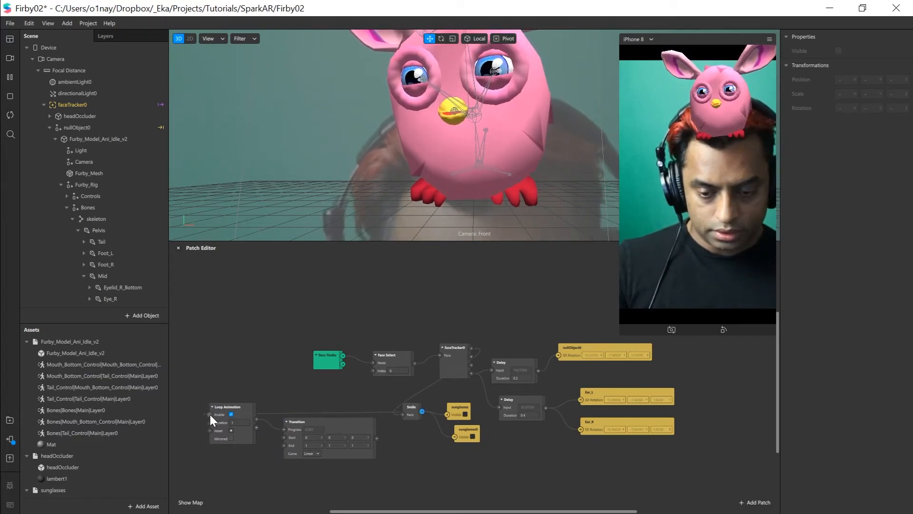
left_click_drag(243, 418, 251, 440)
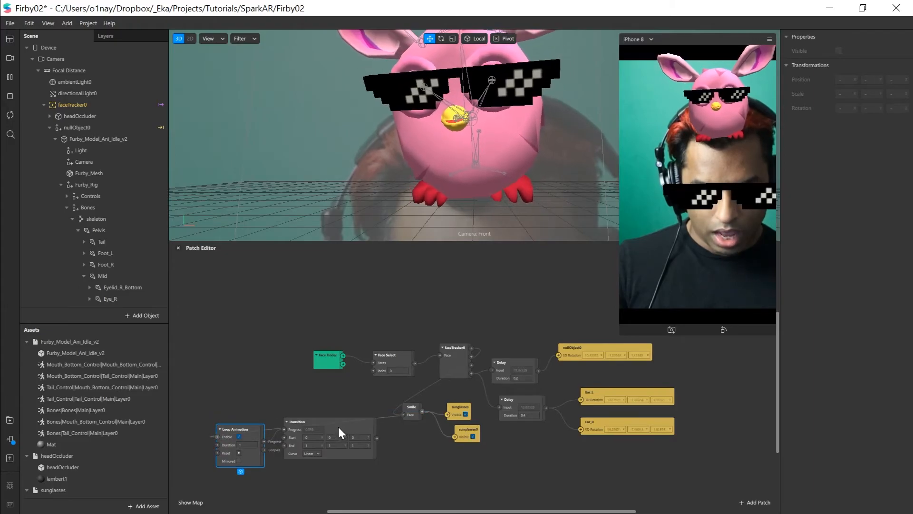
left_click_drag(357, 425, 418, 446)
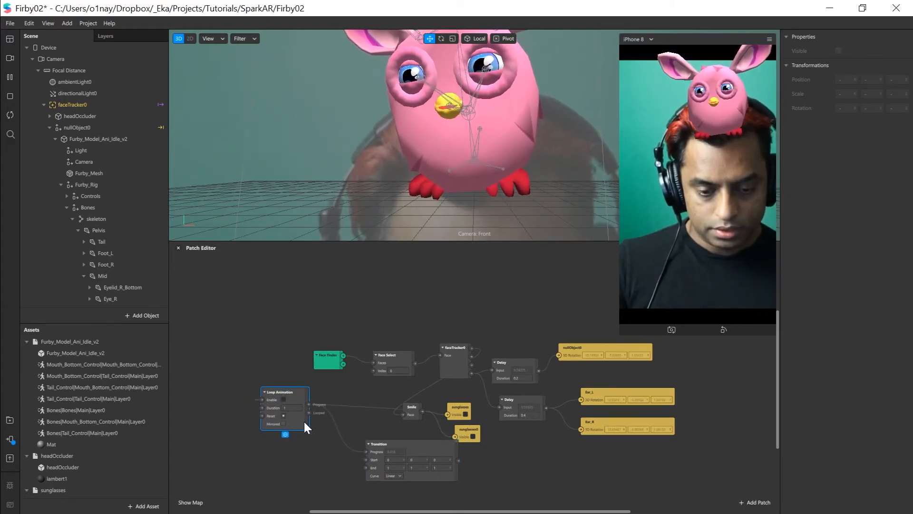
scroll(304, 420, "up", 5)
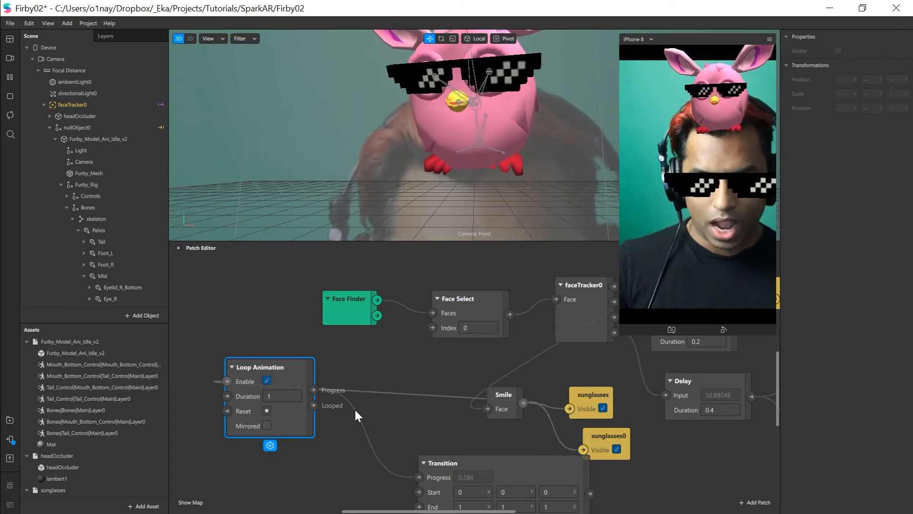
scroll(356, 409, "down", 1)
scroll(355, 409, "down", 2)
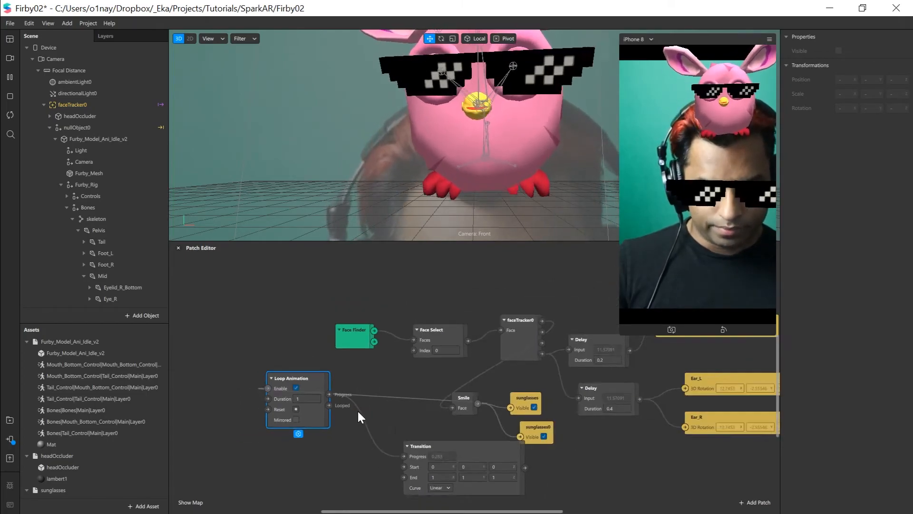
left_click(440, 431)
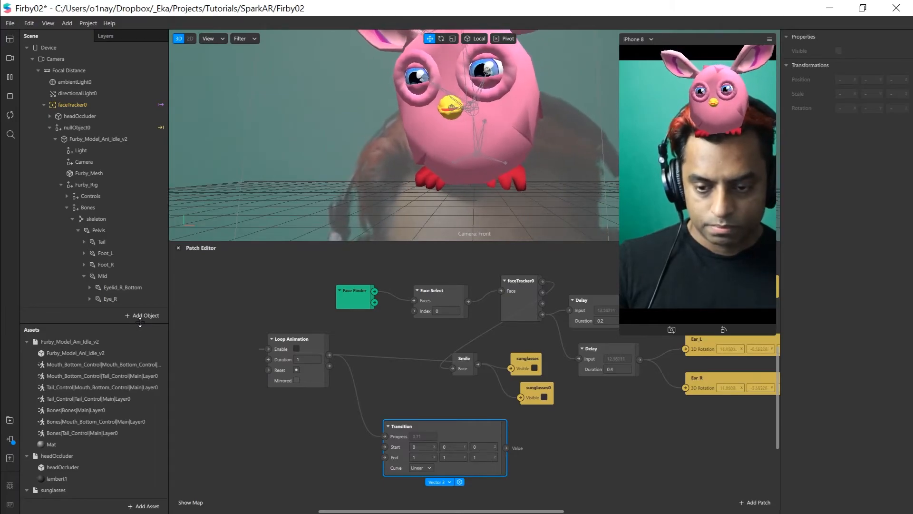
Create 3D Rotation patches for the Furby's Mouth_Top and Mouth_Bottom joints
scroll(115, 244, "down", 1)
scroll(115, 246, "down", 6)
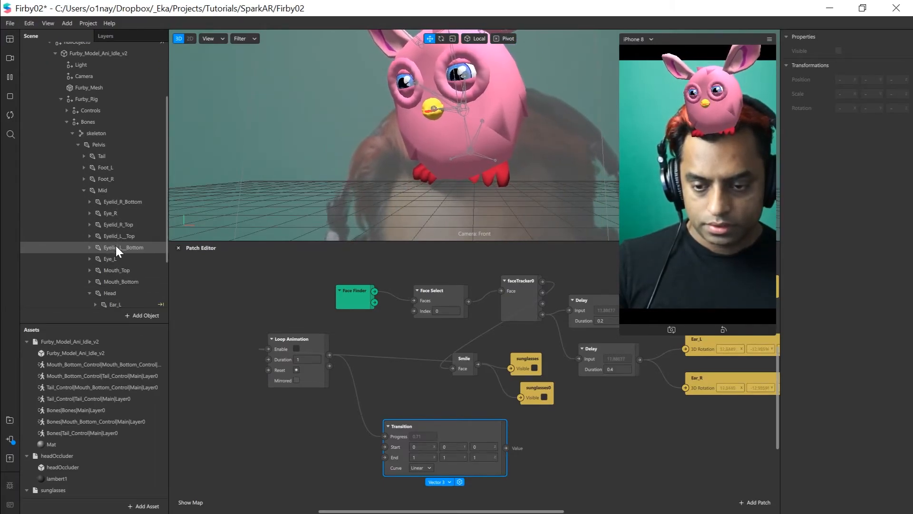
left_click(95, 256)
left_click(109, 210)
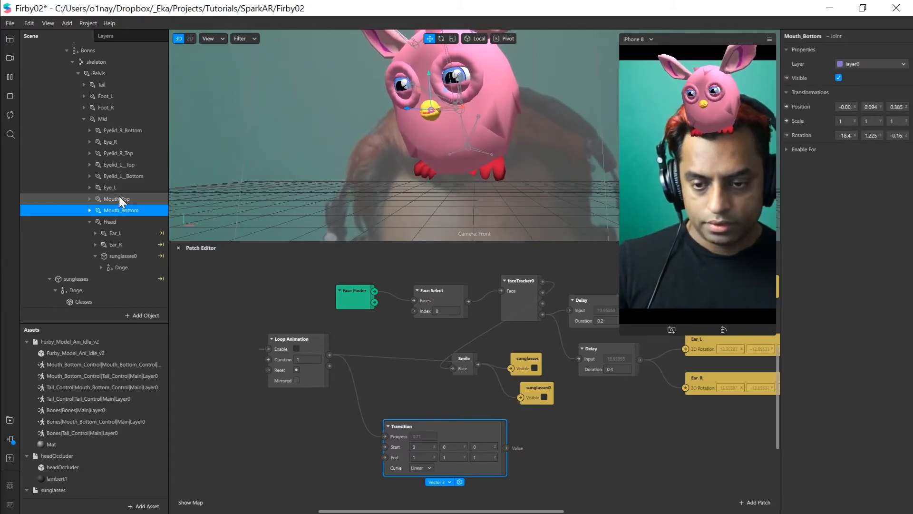
left_click(119, 198, "ctrl")
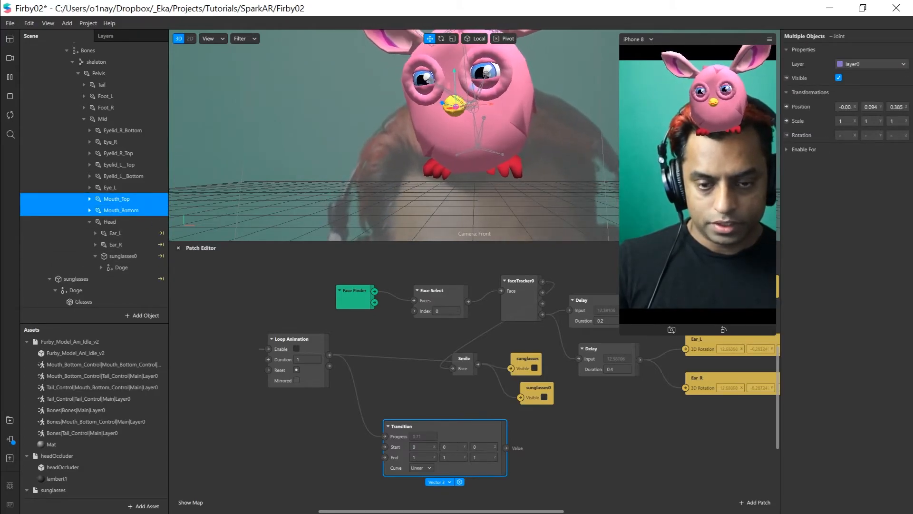
left_click(786, 136)
Arrange the Mouth_Top and Mouth_Bottom rotation patches one above the other beside the Transition patch
left_click_drag(598, 396, 656, 438)
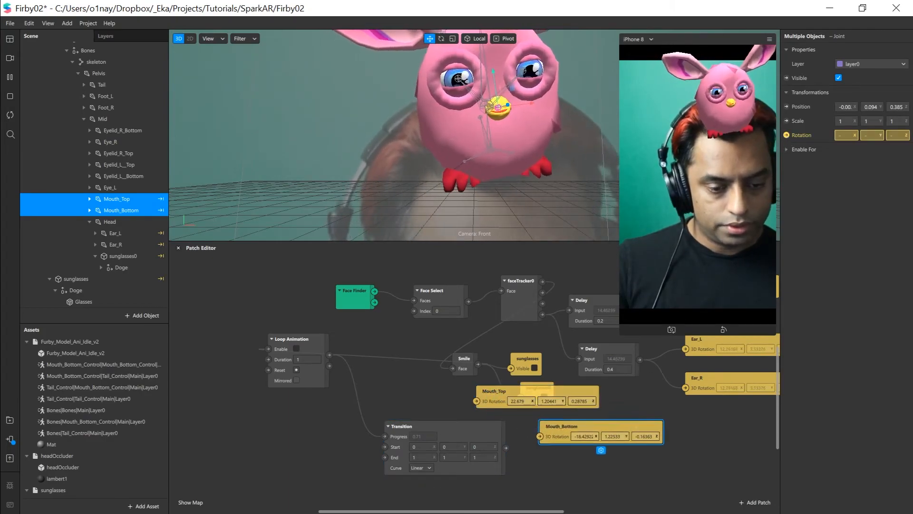
left_click_drag(590, 418, 655, 457)
left_click_drag(522, 398, 613, 413)
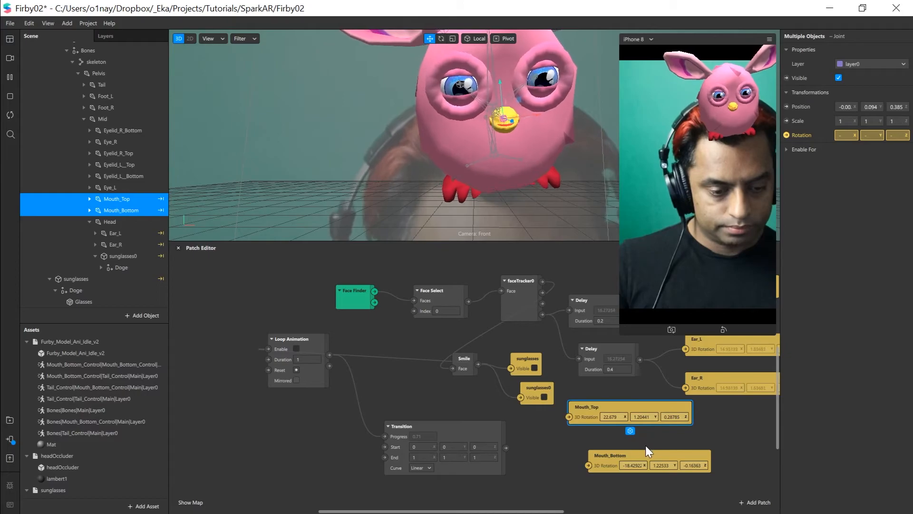
left_click_drag(627, 455, 620, 454)
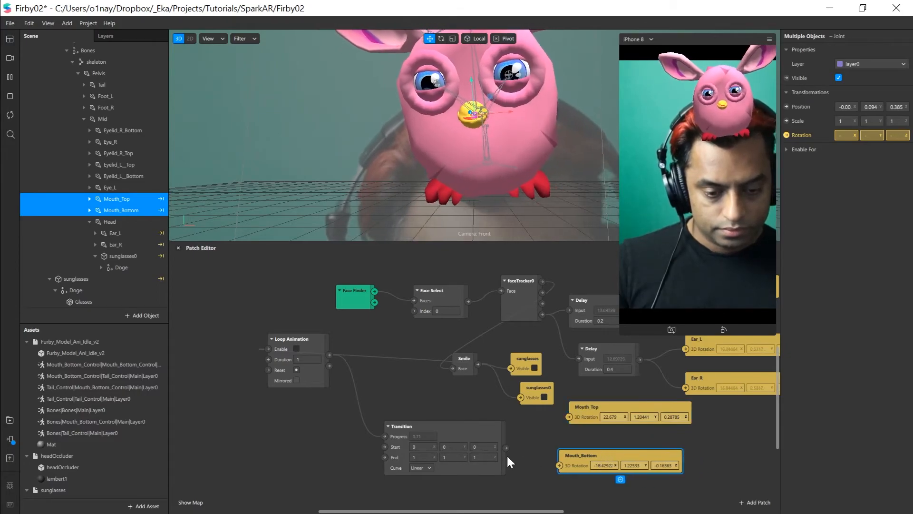
Connect the Transition's Value output to Mouth_Top's 3D Rotation and set the Transition's End X value to 60
left_click_drag(506, 447, 569, 418)
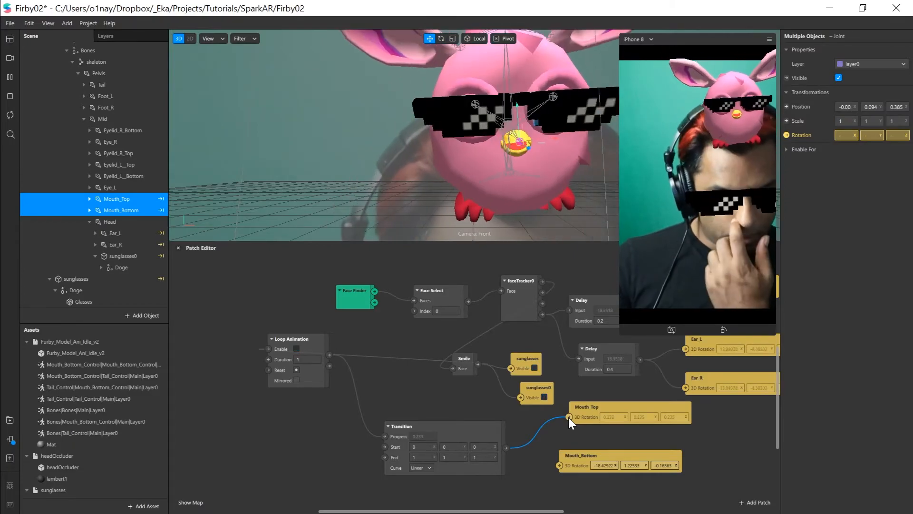
left_click(421, 457)
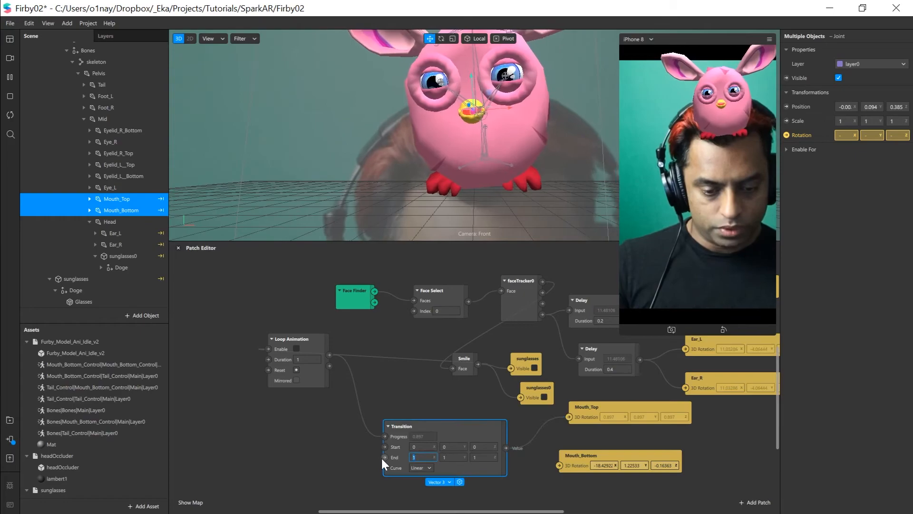
type("60")
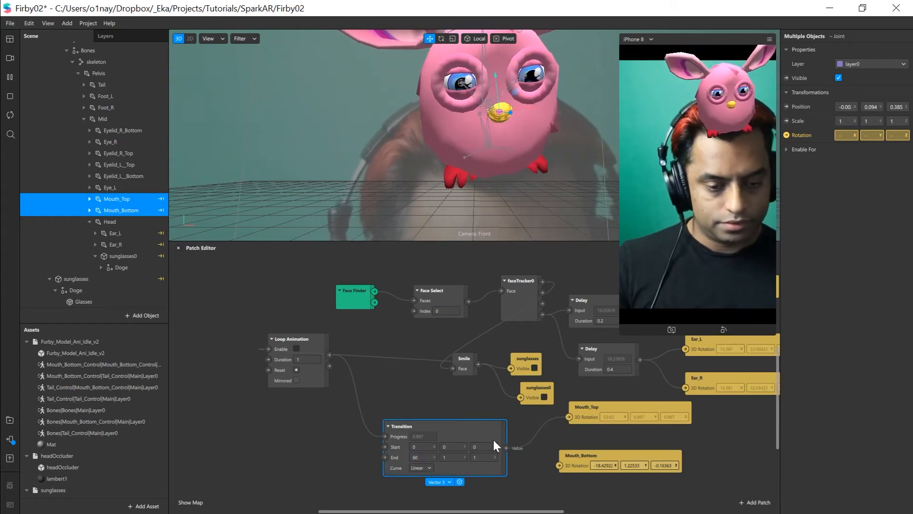
key("Return")
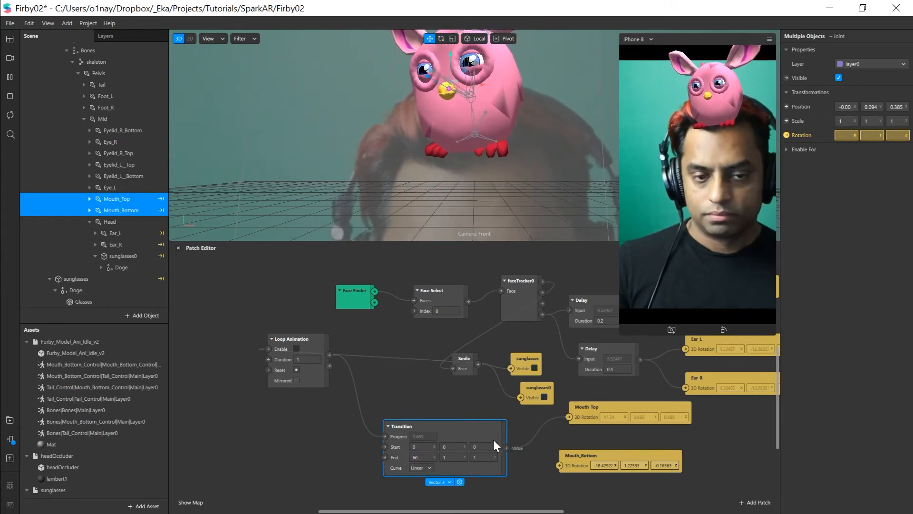
Hide the skeleton display in the viewport and view the Furby's beak from the side
left_click_drag(396, 166, 552, 153, "alt")
middle_click_drag(551, 153, 389, 204, "alt")
scroll(404, 209, "up", 6)
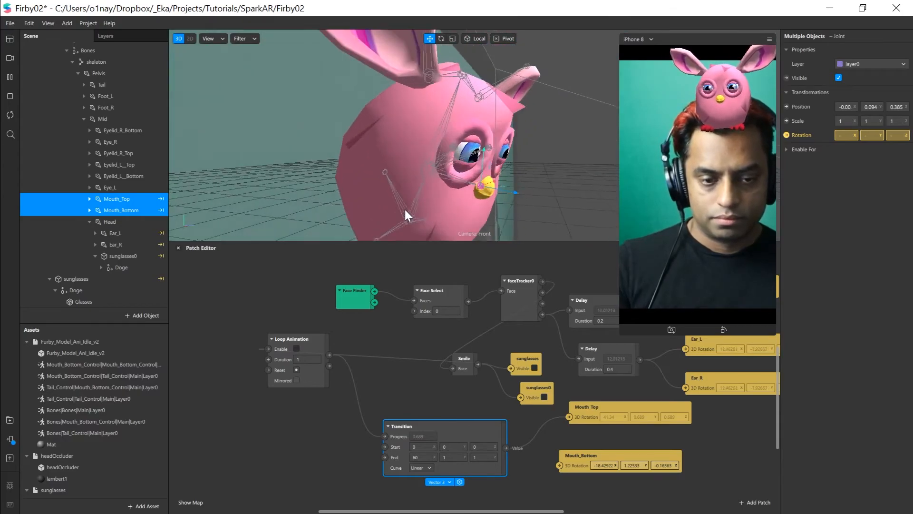
left_click(260, 66)
left_click(241, 38)
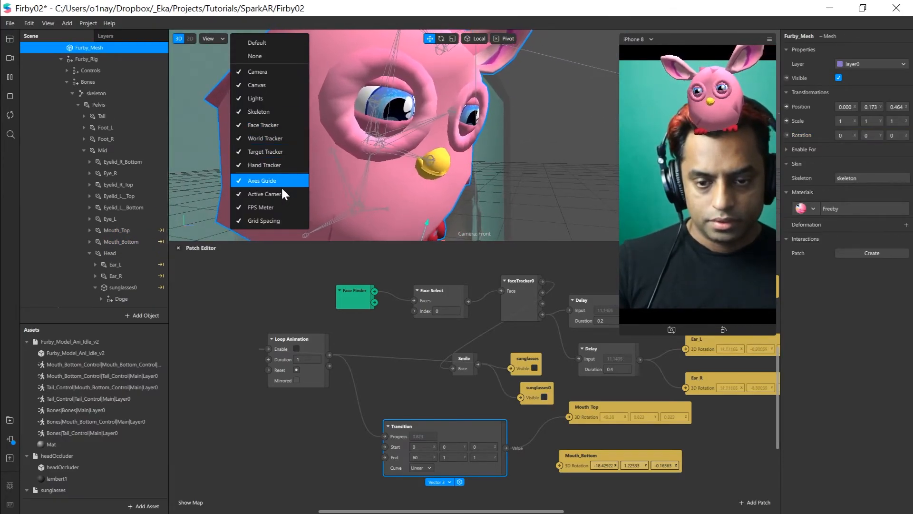
left_click(260, 112)
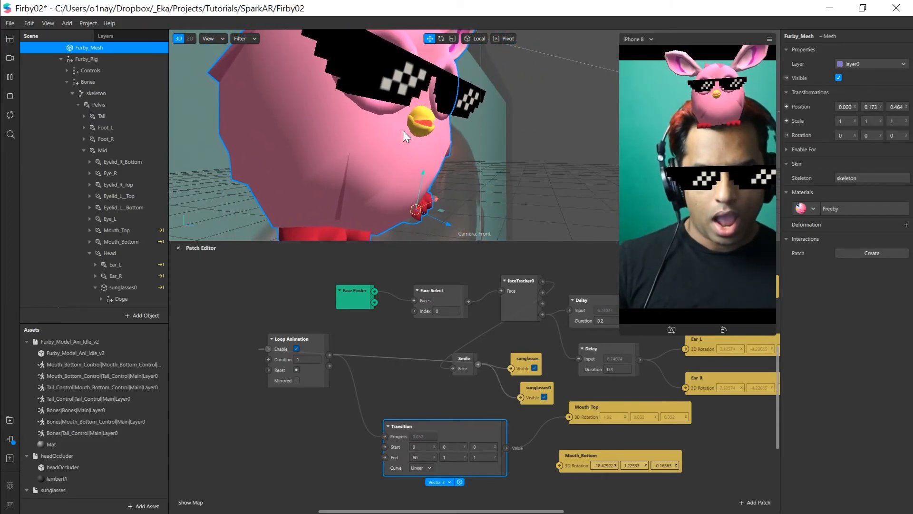
Set the Loop Animation patch's Duration to 0.2
left_click(307, 359)
type(".")
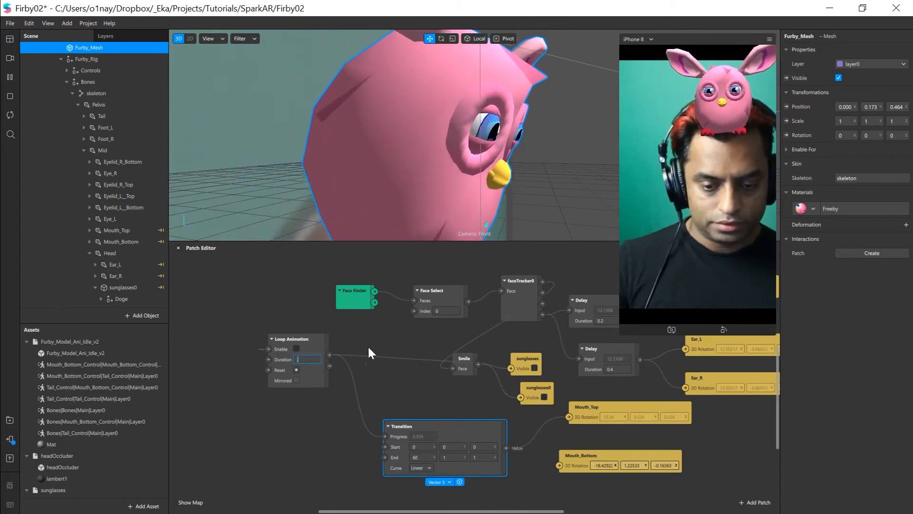
type("2")
key("Return")
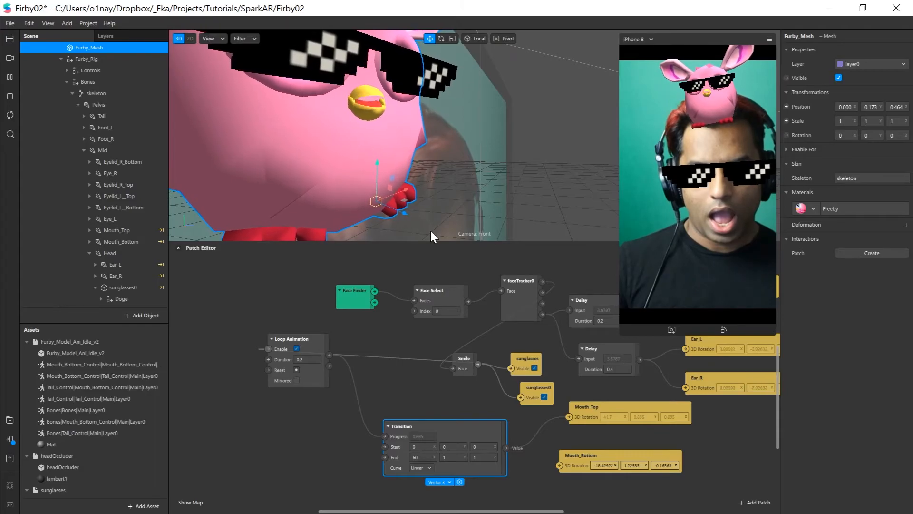
Set the Transition patch's Start X value to -30 and its End X value to 40
left_click(412, 448)
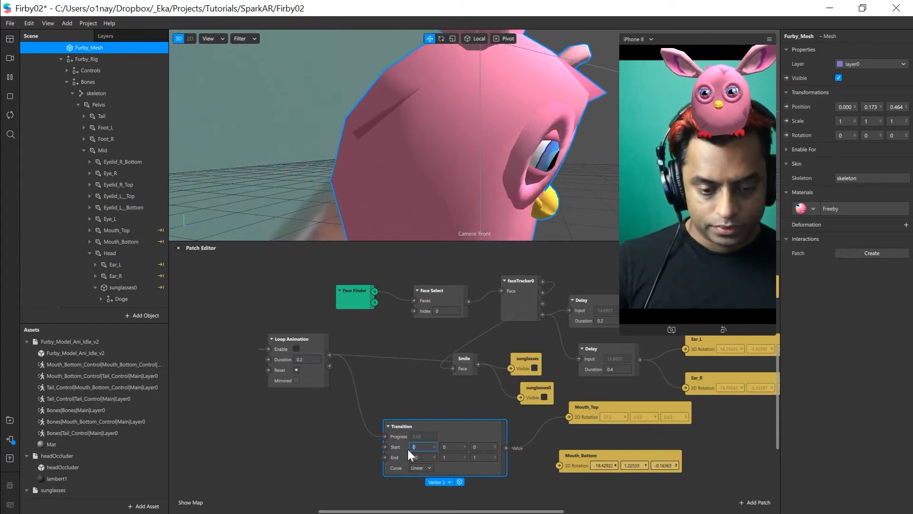
type("-30")
key("Return")
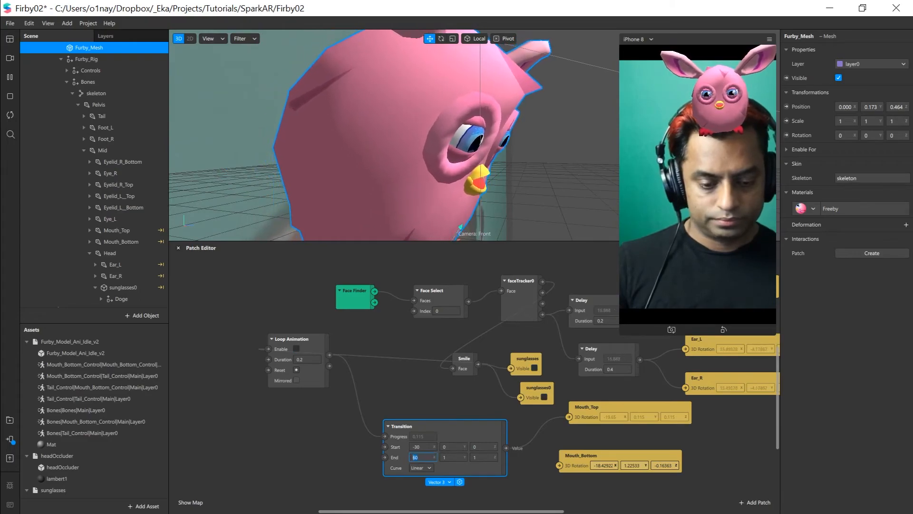
type("40")
key("Return")
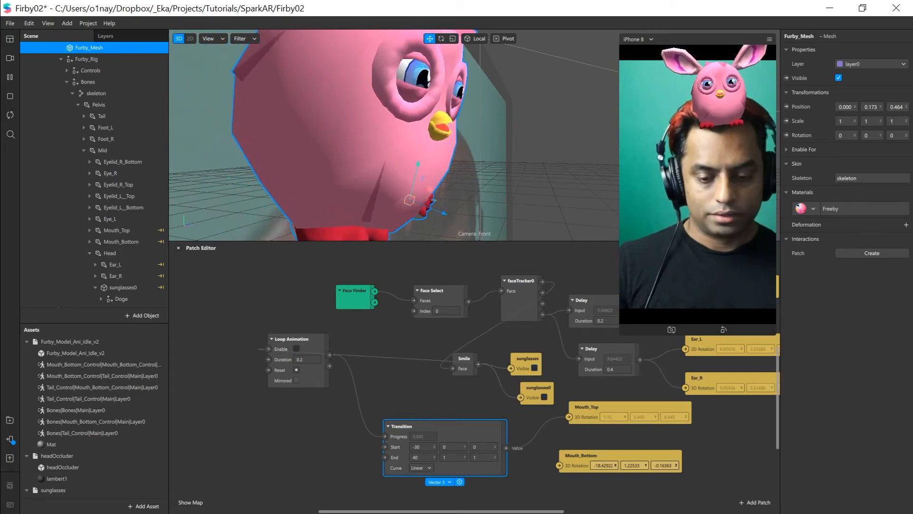
Add a Negate patch and route the Transition's Value output through it into Mouth_Bottom's 3D Rotation
left_click_drag(448, 430, 426, 415)
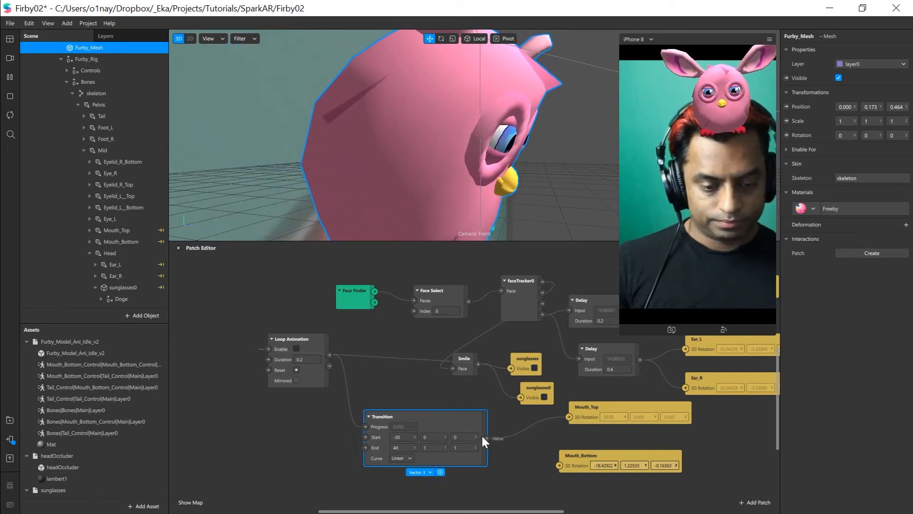
left_click_drag(487, 438, 601, 458)
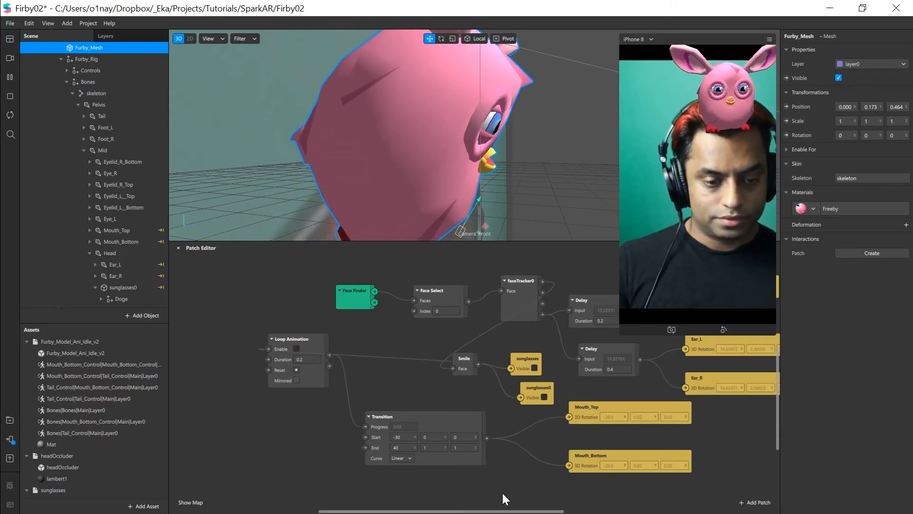
double_click(510, 475)
type("nega")
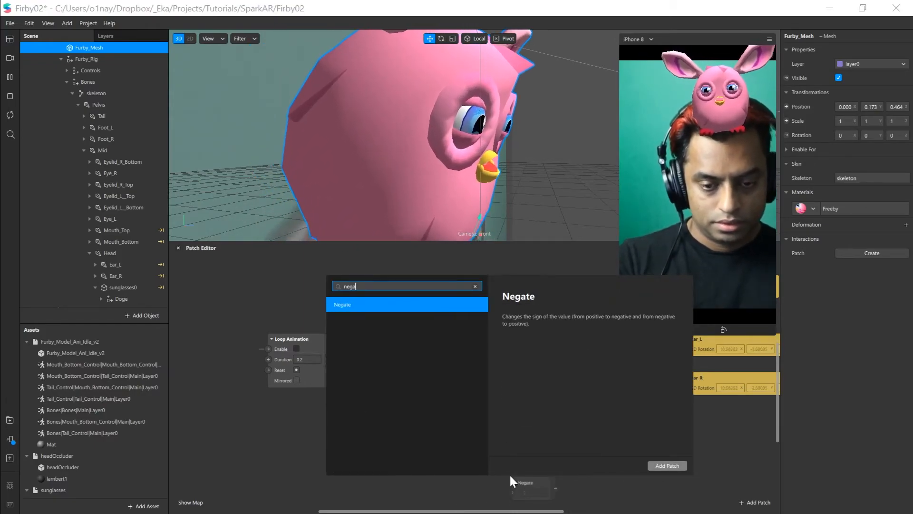
key("Return")
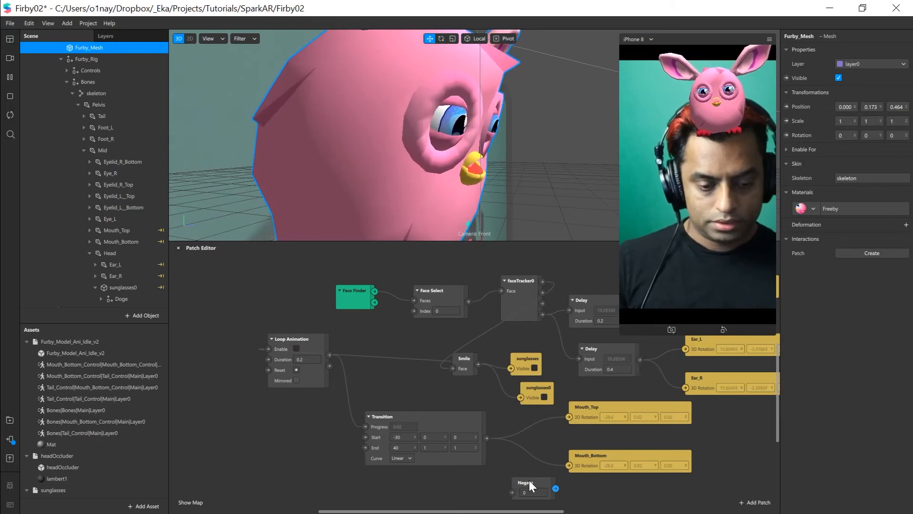
left_click_drag(511, 469, 570, 466)
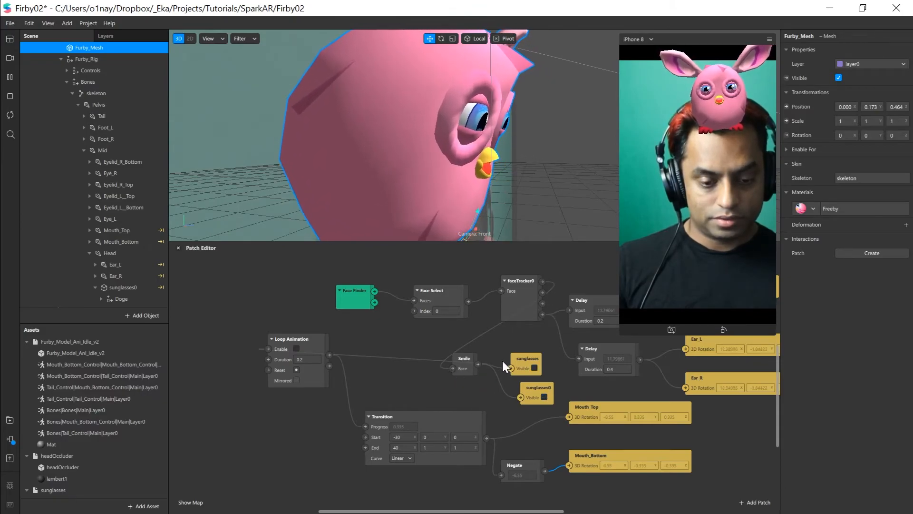
Link Smile to the Loop Animation's Reset through a Pulse patch, and delete the connection between Pulse and Reset
left_click_drag(477, 364, 268, 369)
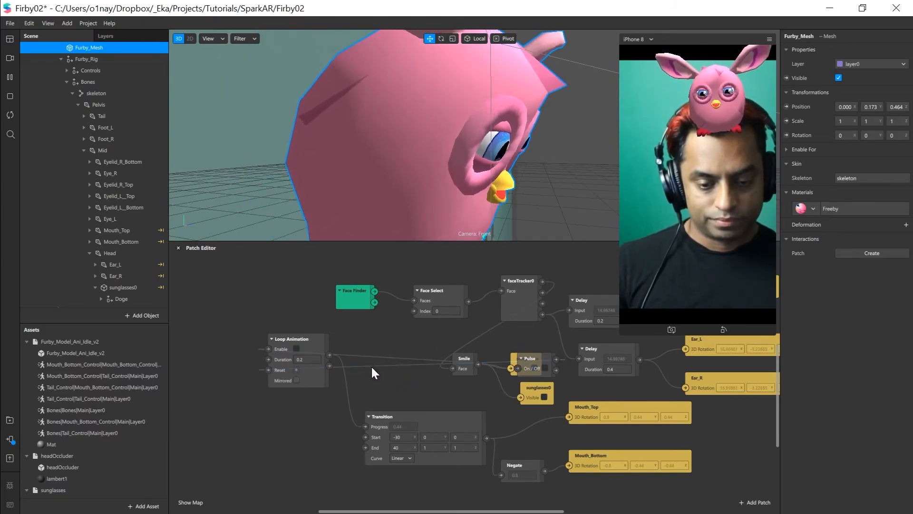
left_click(372, 366)
key("Delete")
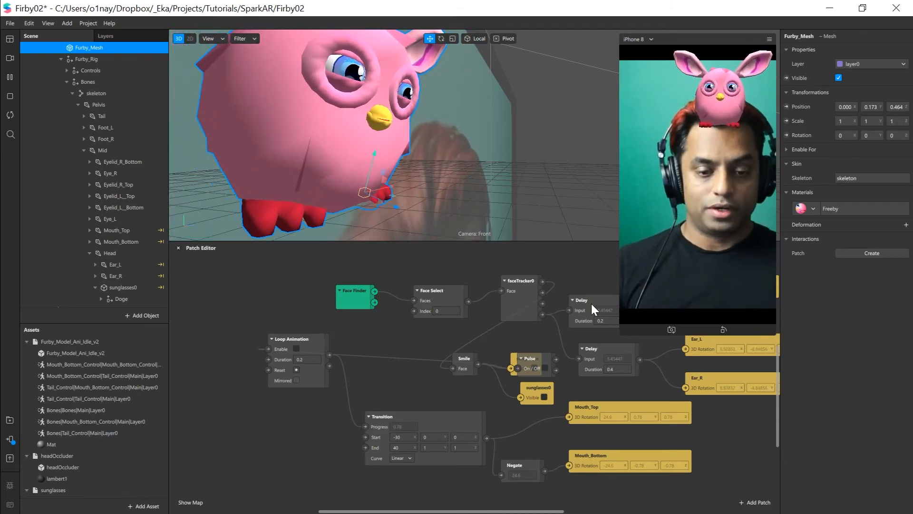
Rotate the Furby's Eyelid_R_Top joint to an X rotation of -3.26
left_click_drag(455, 420, 447, 418)
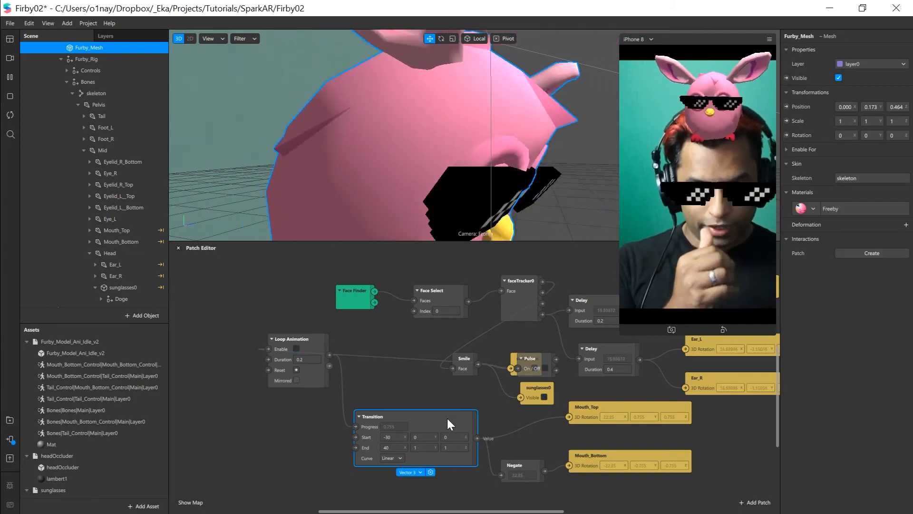
left_click(628, 413)
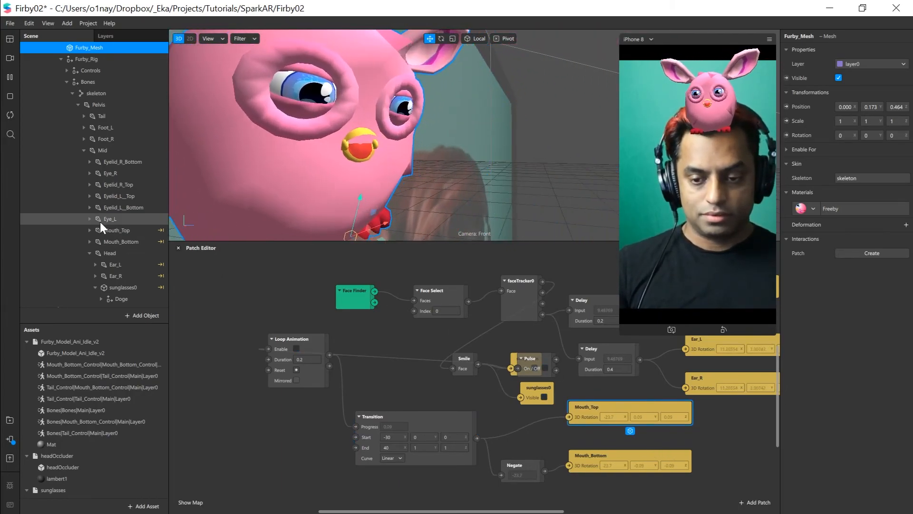
left_click(115, 186)
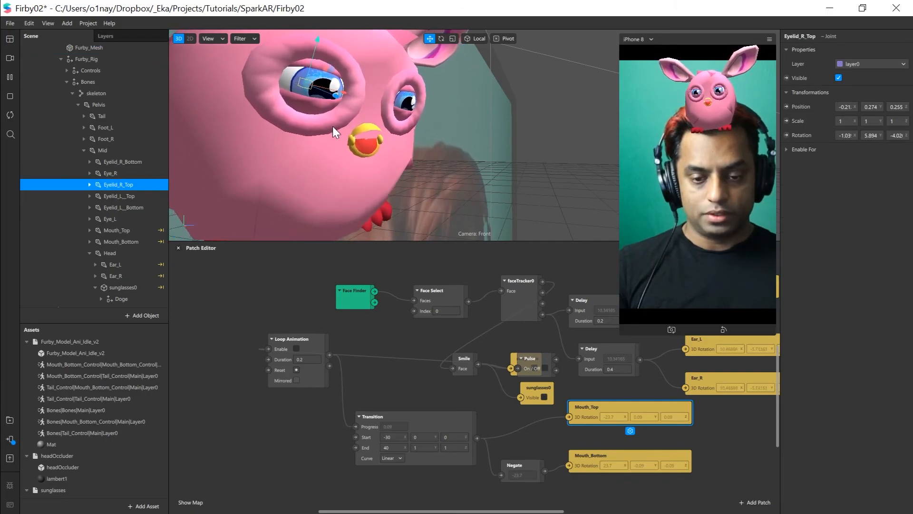
key("e")
mouse_move(315, 73)
left_mouse_down()
mouse_move(312, 94)
mouse_move(318, 39)
mouse_move(300, 108)
mouse_move(305, 72)
mouse_move(310, 84)
left_mouse_up()
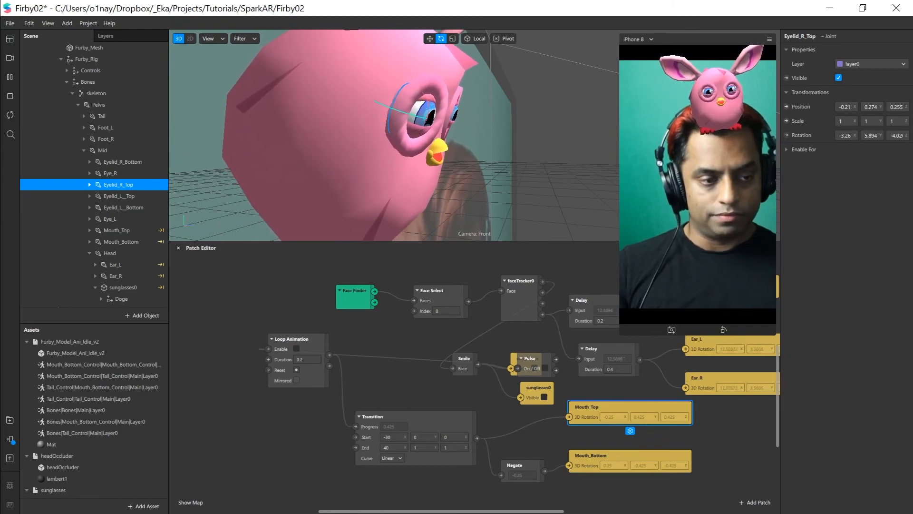
Rearrange the Transition, Pulse and sunglasses patches so that Pulse sits above Smile, clear of the sunglasses patch
left_click(420, 415)
left_click_drag(421, 415, 416, 406)
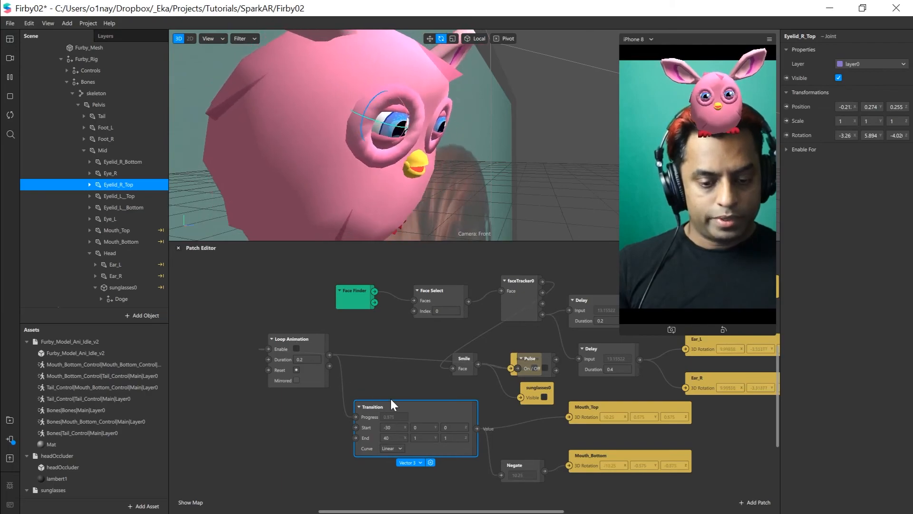
left_click_drag(540, 356, 501, 325)
left_click(537, 366)
left_click_drag(537, 366, 553, 376)
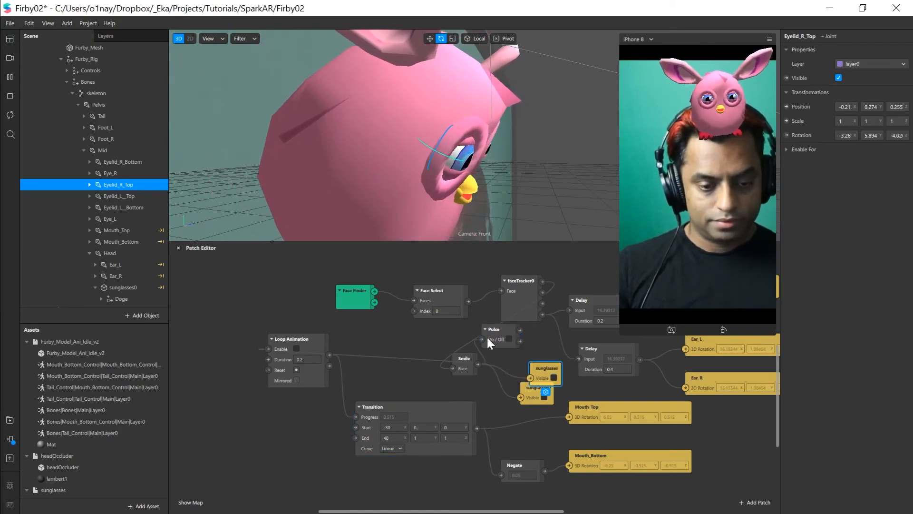
left_click(504, 335)
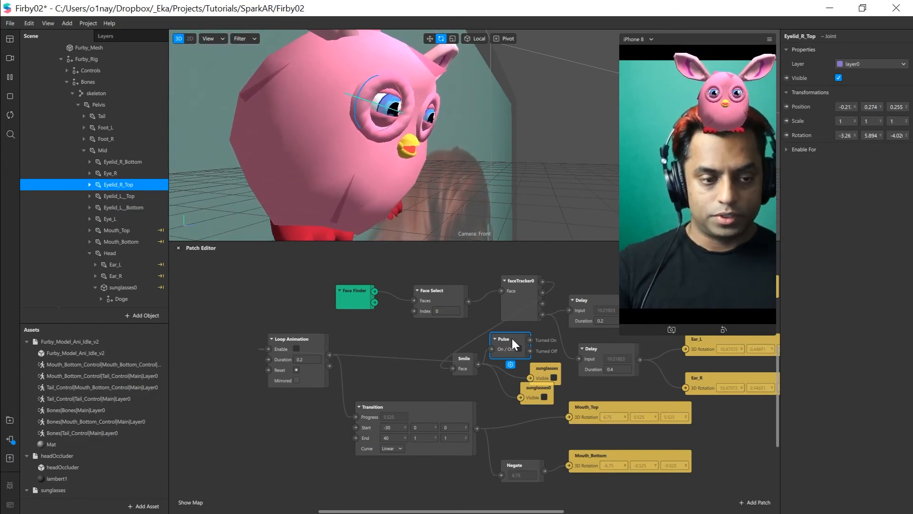
left_click(406, 342)
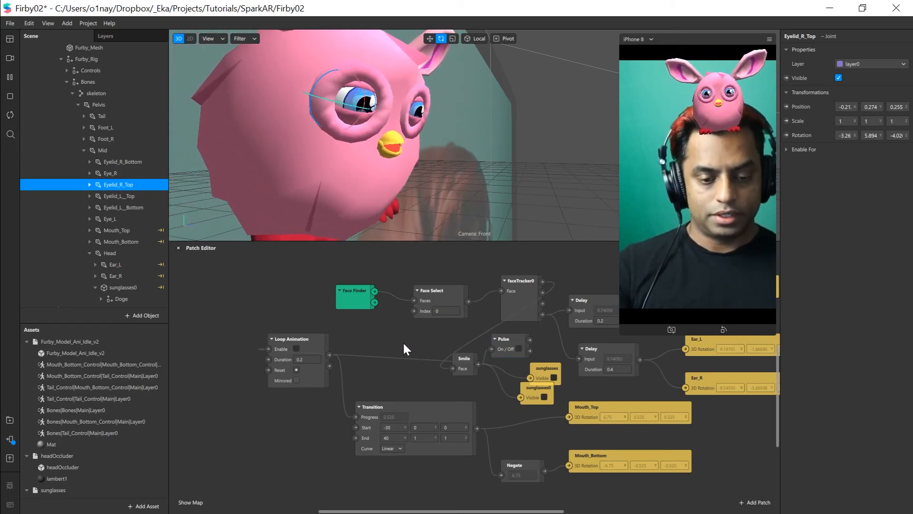
Examine the options for testing the effect on a device and locate the Upload and Export command
scroll(404, 343, "down", 1)
scroll(404, 345, "down", 2)
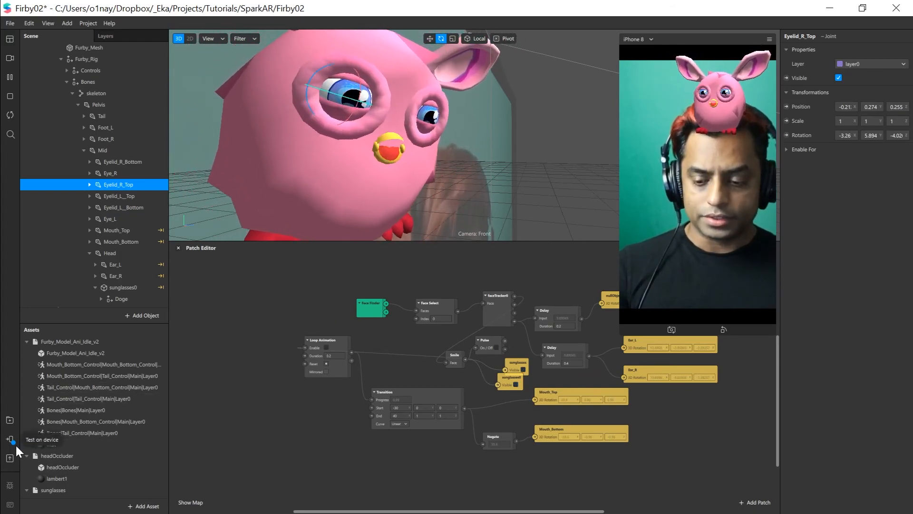
left_click(13, 440)
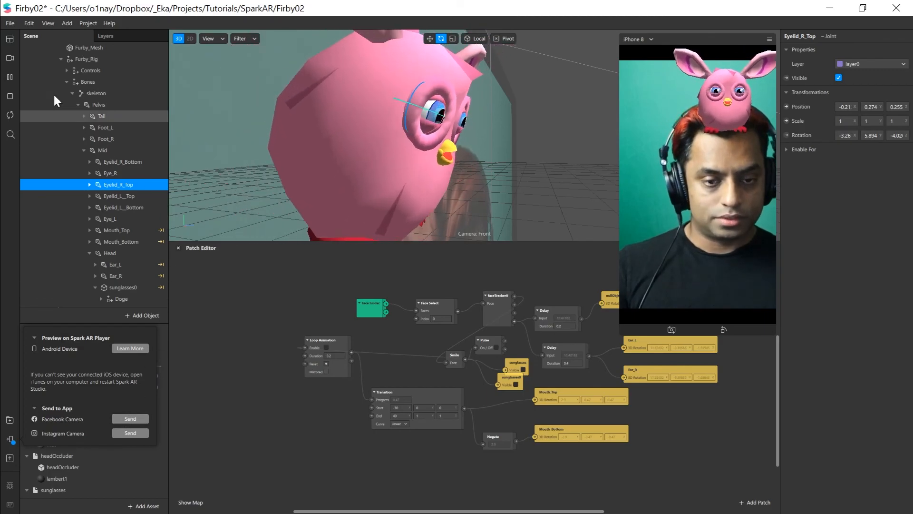
left_click(9, 23)
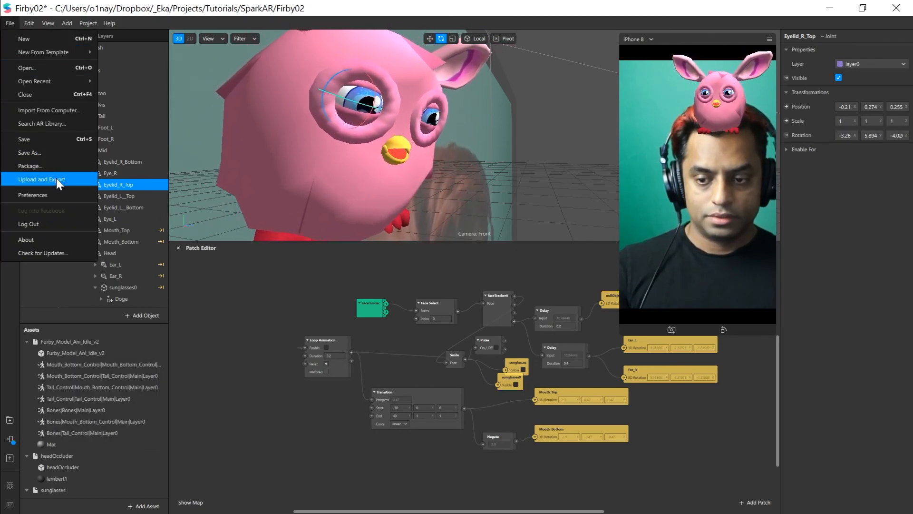